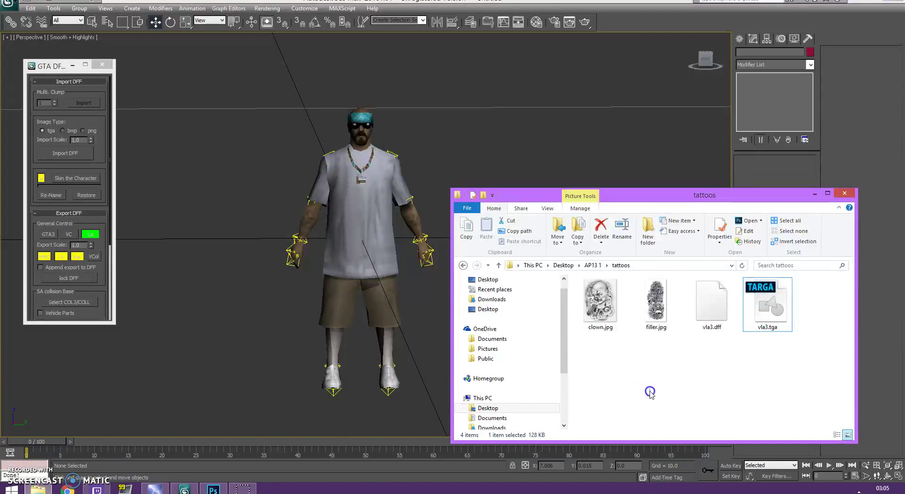
# Switch to Photoshop and copy the tattooed arm-and-hands region of the texture to a new layer.
pyautogui.click(655, 340)
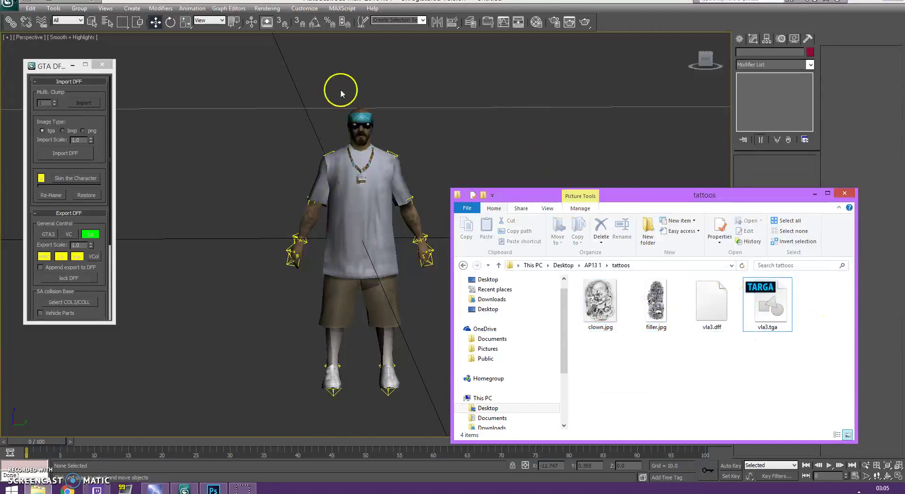
pyautogui.click(206, 490)
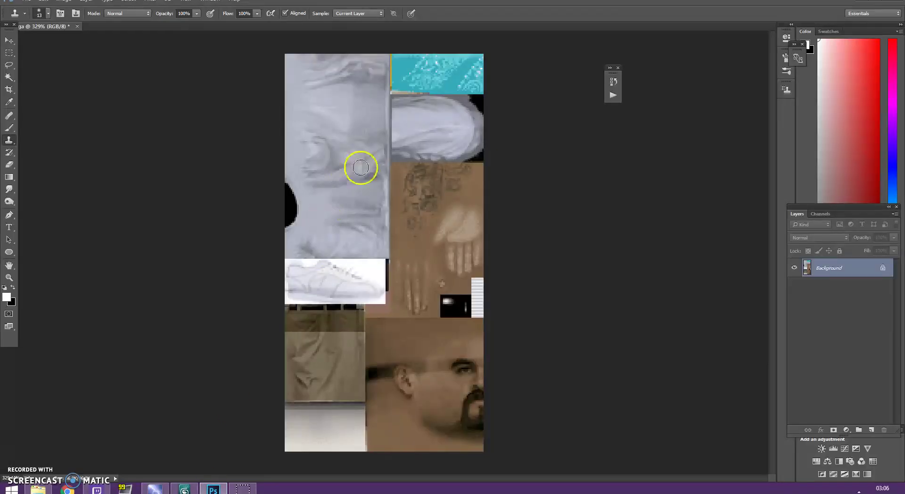
pyautogui.click(15, 49)
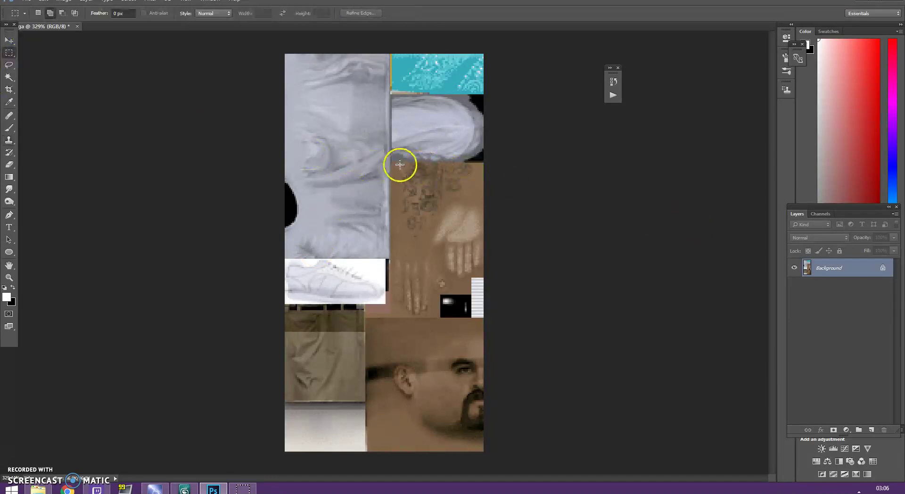
pyautogui.moveTo(386, 161); pyautogui.dragTo(522, 316)
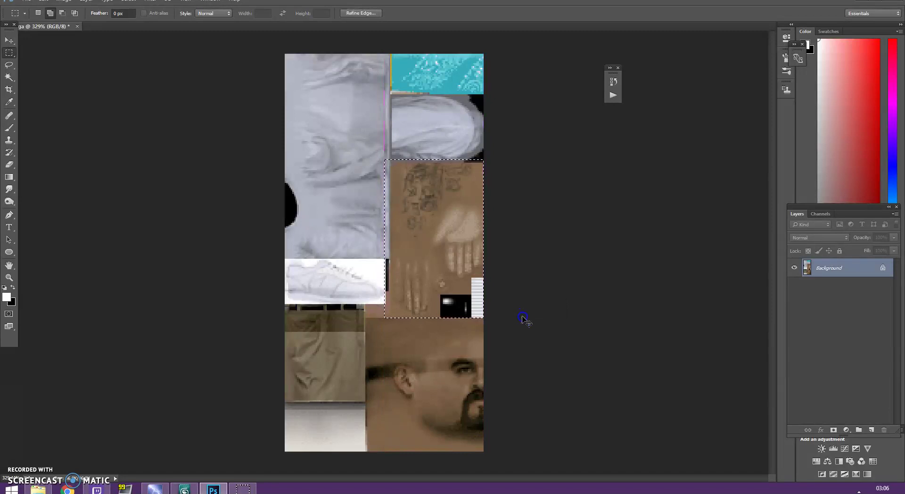
pyautogui.hotkey('ctrl', 'j')
# Move the copied arm layer sideways over the shirt area, beside the original arm texture.
pyautogui.click(9, 41)
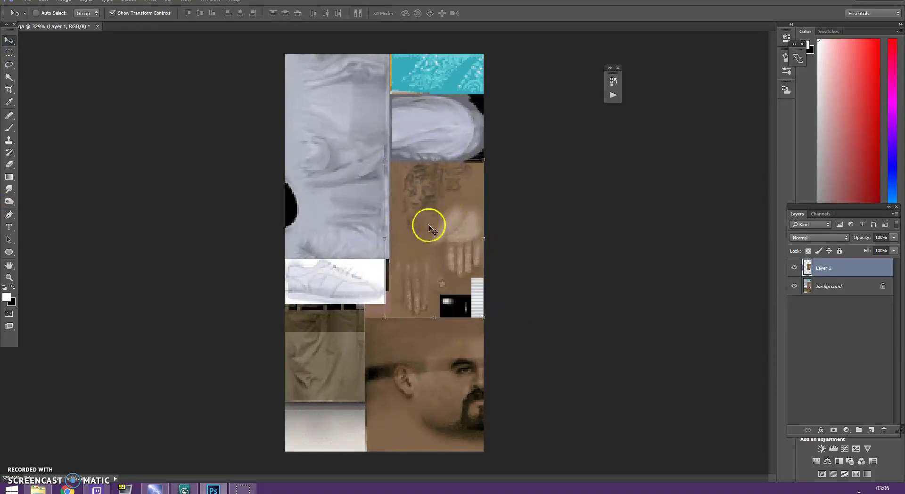
pyautogui.moveTo(425, 220); pyautogui.dragTo(328, 217)
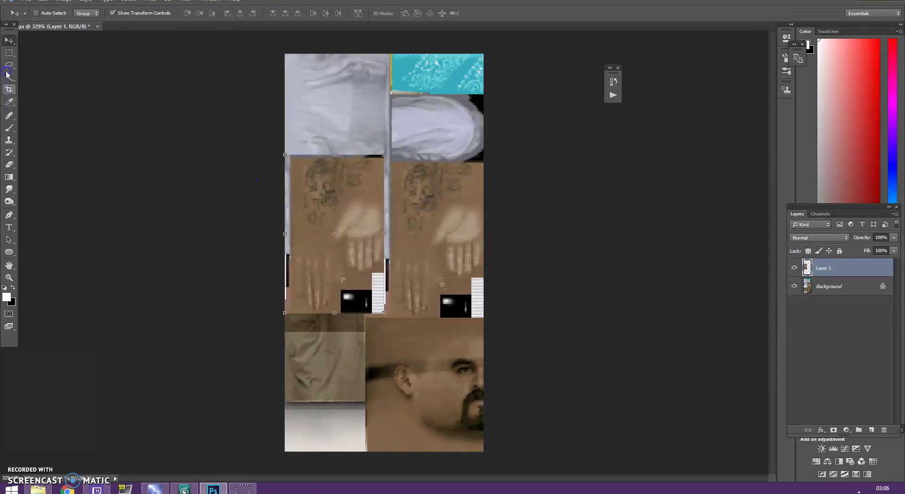
pyautogui.click(9, 52)
pyautogui.click(313, 224)
pyautogui.click(293, 108)
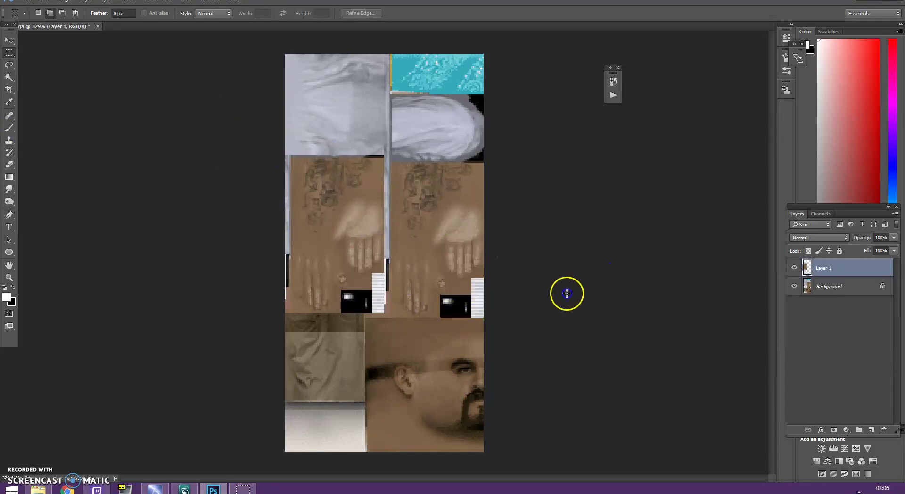
# Clone clean skin over the lower part of the tattoo on the copied arm layer with the Clone Stamp tool.
pyautogui.click(8, 139)
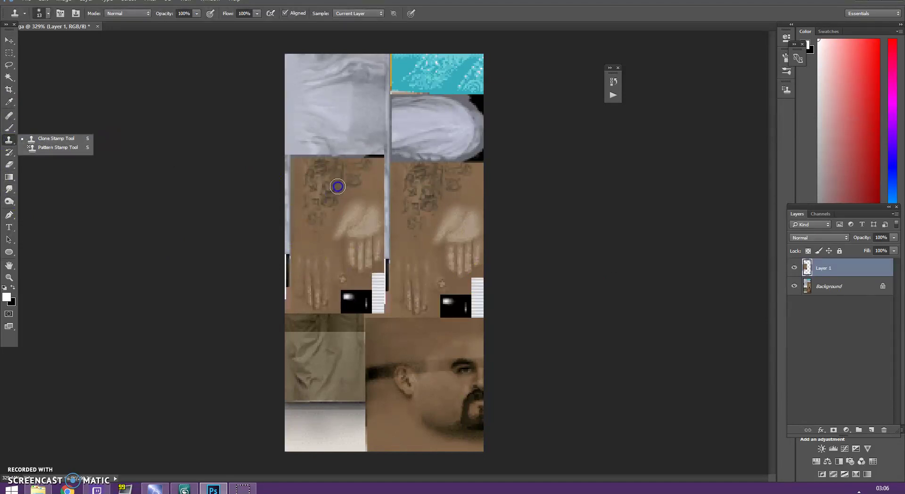
pyautogui.click(32, 141)
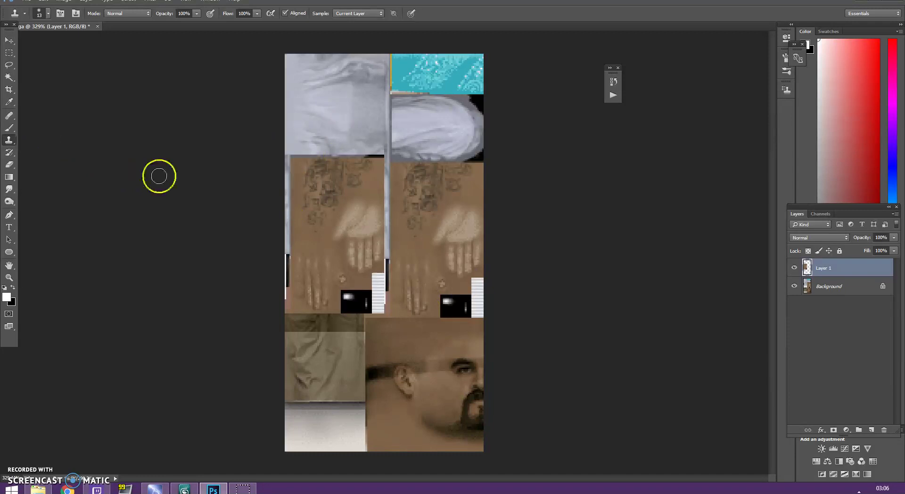
pyautogui.keyDown('alt'); pyautogui.click(299, 241); pyautogui.keyUp('alt')
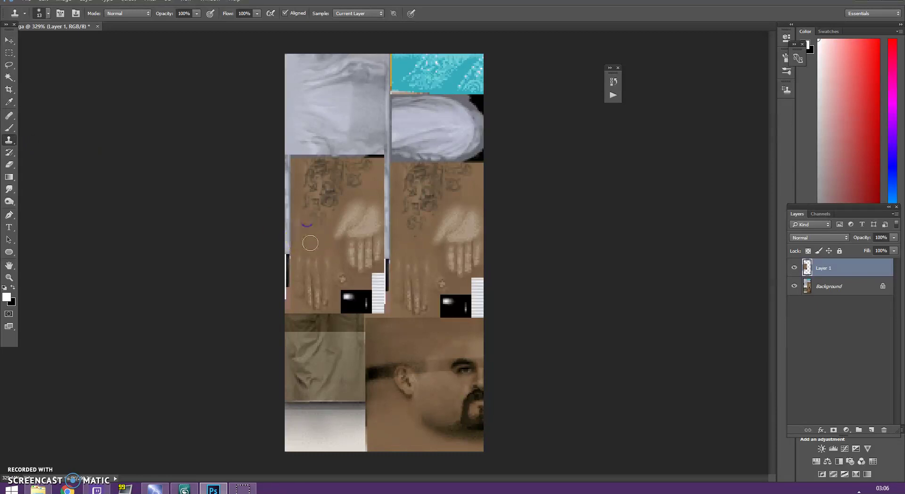
pyautogui.keyDown('alt'); pyautogui.click(316, 227); pyautogui.keyUp('alt')
pyautogui.moveTo(302, 229)
pyautogui.mouseDown()
pyautogui.moveTo(283, 206)
pyautogui.moveTo(301, 229)
pyautogui.mouseUp()
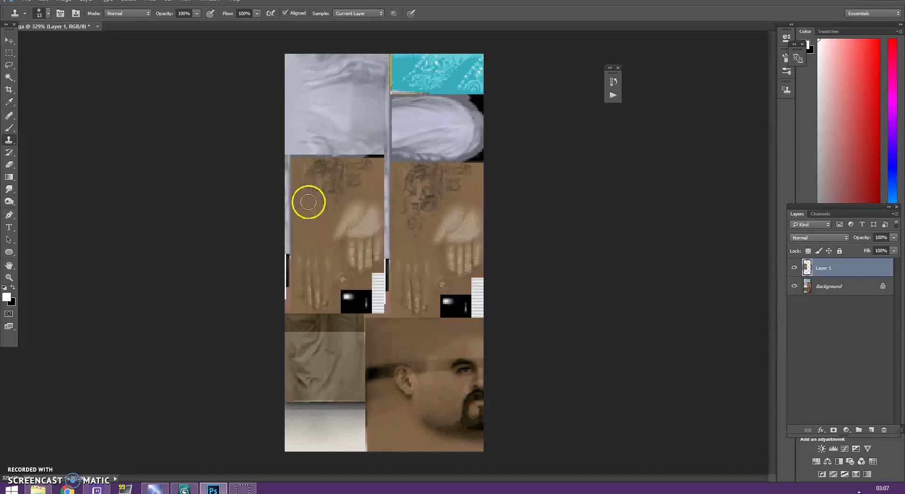
# Enlarge the Clone Stamp brush to 24 px and cover the remaining tattoos on the copied arm with clean skin.
pyautogui.click(39, 12)
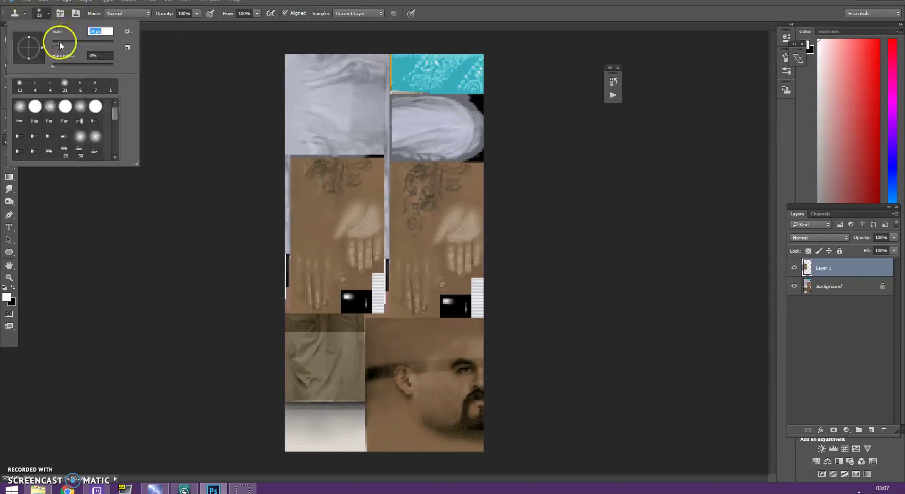
pyautogui.press('Return')
pyautogui.moveTo(310, 177); pyautogui.dragTo(316, 192)
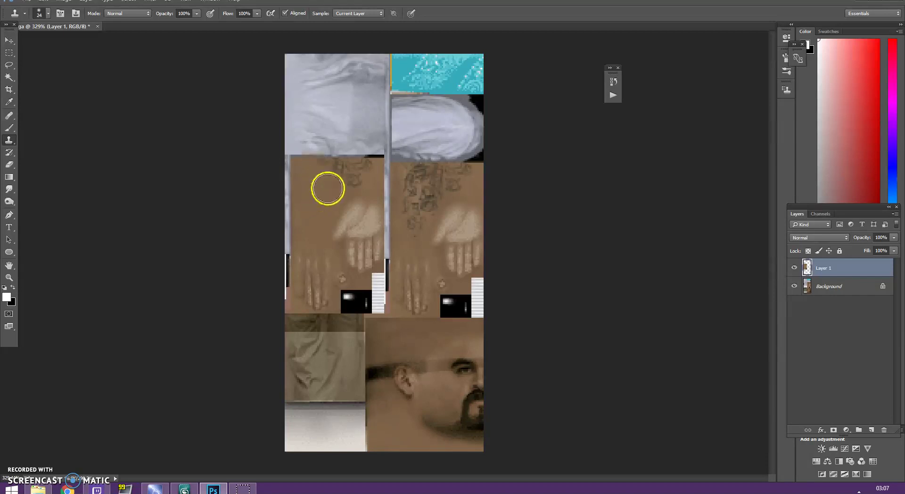
pyautogui.moveTo(345, 181)
pyautogui.mouseDown()
pyautogui.moveTo(329, 194)
pyautogui.moveTo(335, 190)
pyautogui.mouseUp()
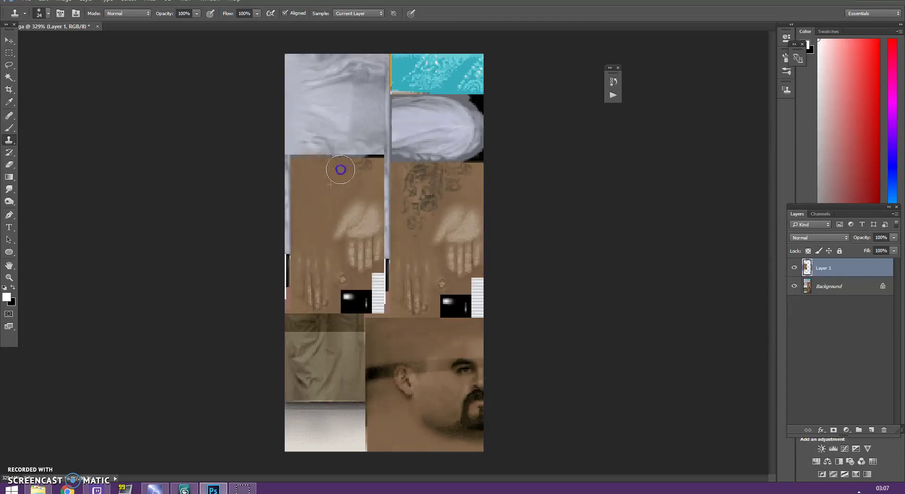
pyautogui.moveTo(336, 160)
pyautogui.mouseDown()
pyautogui.moveTo(359, 168)
pyautogui.moveTo(335, 177)
pyautogui.moveTo(361, 171)
pyautogui.mouseUp()
pyautogui.moveTo(283, 194)
pyautogui.mouseDown()
pyautogui.moveTo(332, 183)
pyautogui.moveTo(299, 202)
pyautogui.moveTo(357, 196)
pyautogui.moveTo(348, 224)
pyautogui.moveTo(9, 52)
pyautogui.mouseUp()
# Copy a clean skin rectangle from the cloned arm area to a new layer and stretch it to the arm patch's full width.
pyautogui.click(9, 52)
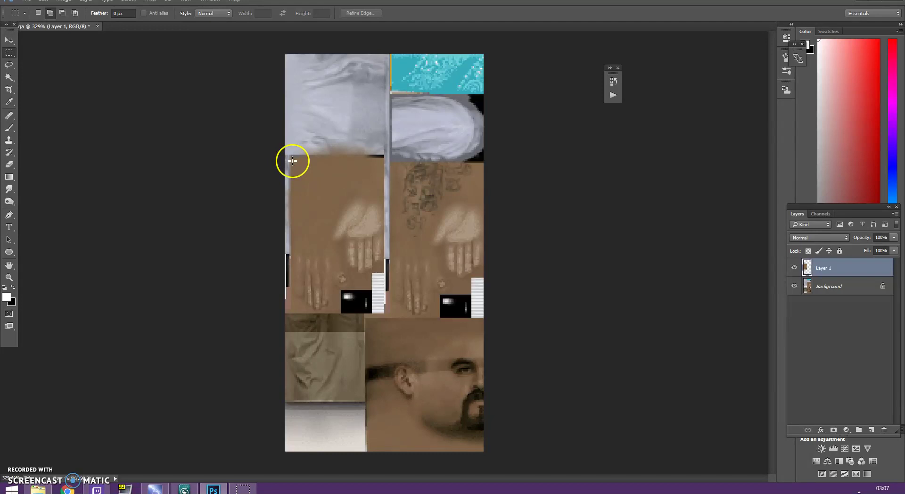
pyautogui.moveTo(291, 159); pyautogui.dragTo(327, 243)
pyautogui.hotkey('ctrl', 'j')
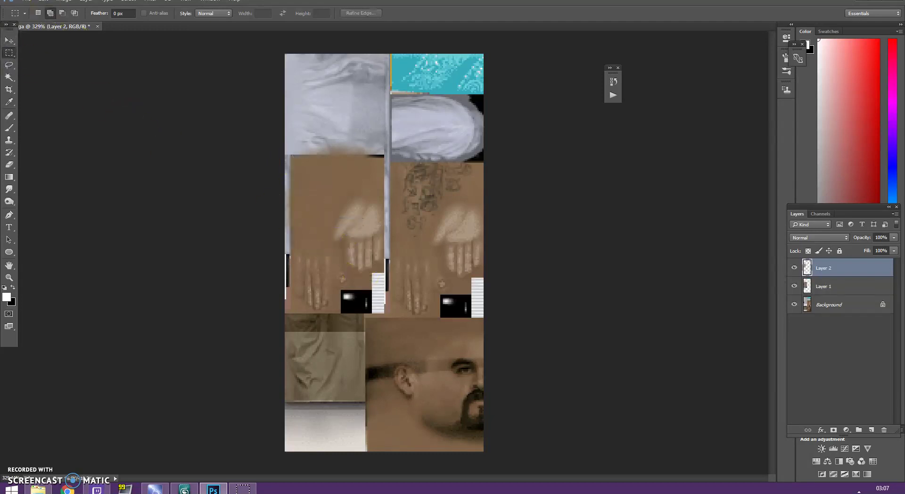
pyautogui.click(45, 3)
pyautogui.click(125, 185)
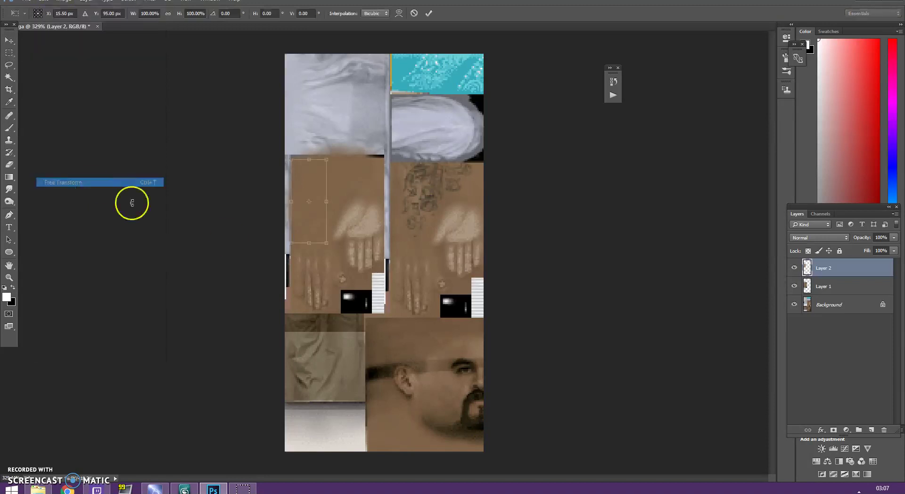
pyautogui.moveTo(326, 243); pyautogui.dragTo(384, 242)
pyautogui.moveTo(342, 159); pyautogui.dragTo(339, 154)
pyautogui.press('Return')
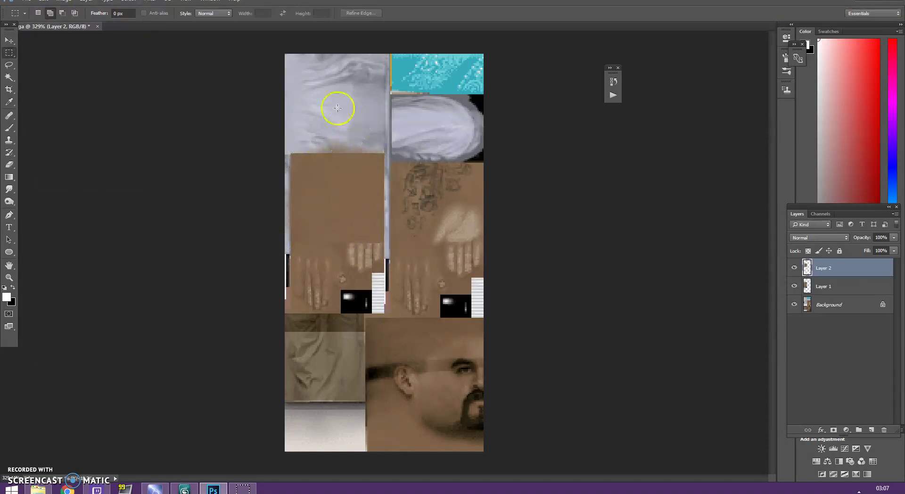
# Stretch the clean skin layer down over the copied hands, and hide Layer 1 and the Background.
pyautogui.click(43, 2)
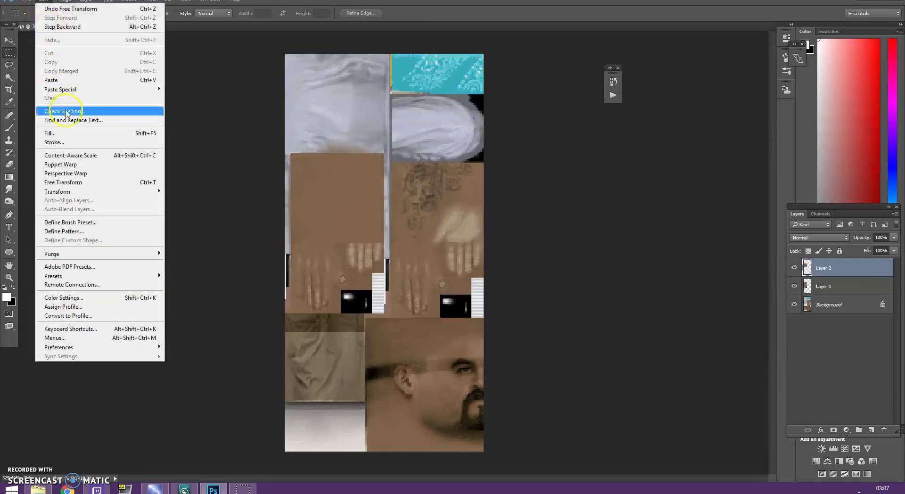
pyautogui.click(81, 182)
pyautogui.moveTo(339, 242); pyautogui.dragTo(349, 314)
pyautogui.press('Return')
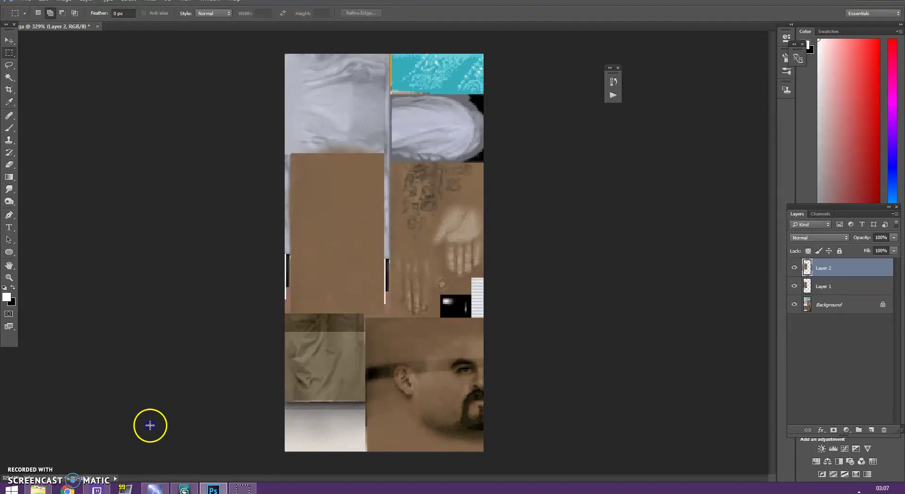
pyautogui.moveTo(795, 288); pyautogui.dragTo(794, 304)
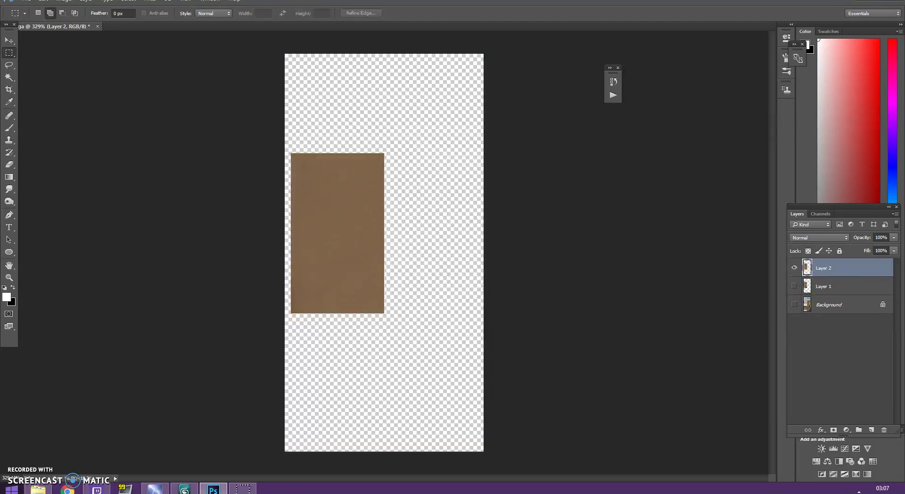
# Open clown.jpg from the tattoos folder with Adobe Photoshop CC 2015.
pyautogui.click(39, 489)
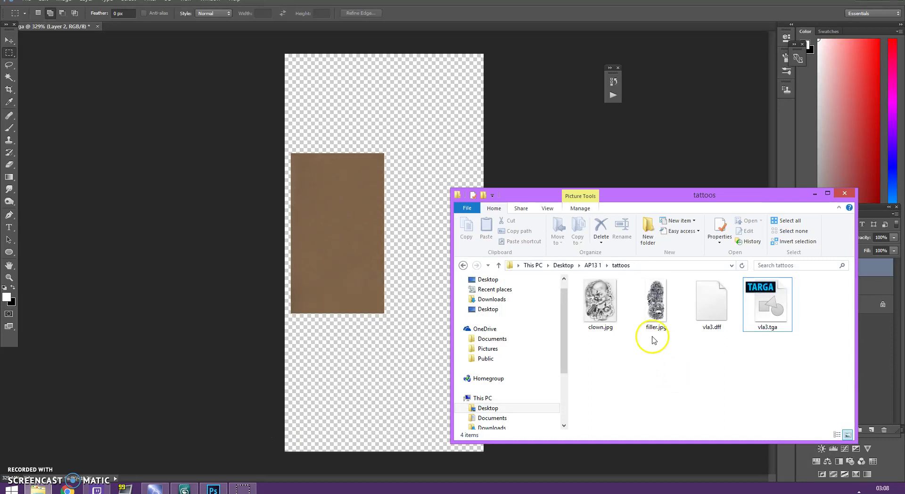
pyautogui.click(613, 312)
pyautogui.rightClick(603, 314)
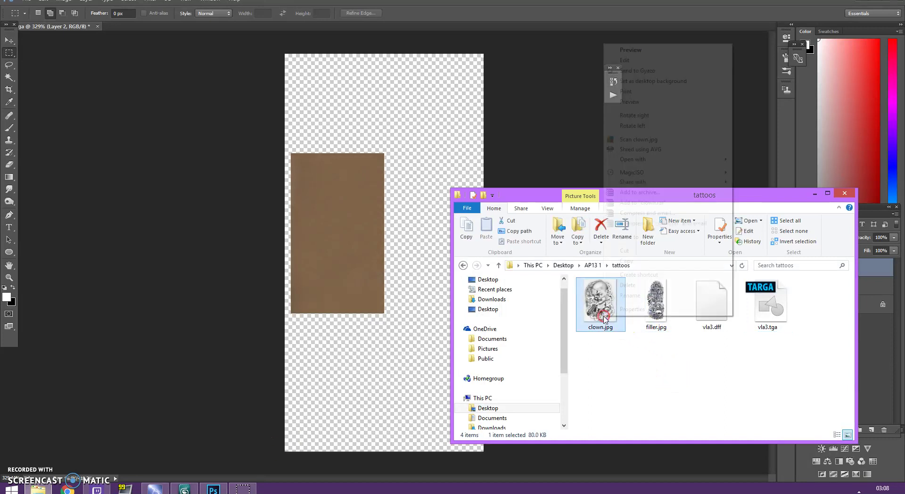
pyautogui.moveTo(720, 160)
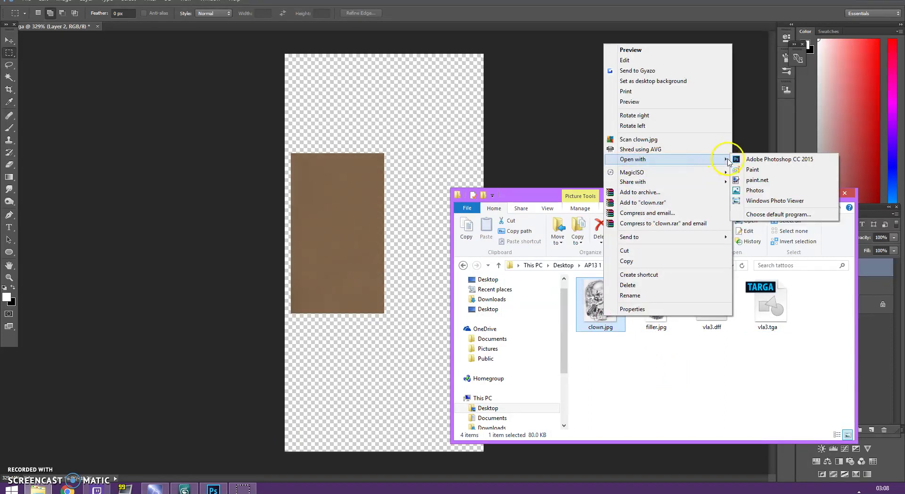
pyautogui.click(772, 159)
# Copy the entire clown image and paste it into the texture document as a new layer.
pyautogui.hotkey('ctrl', 'a')
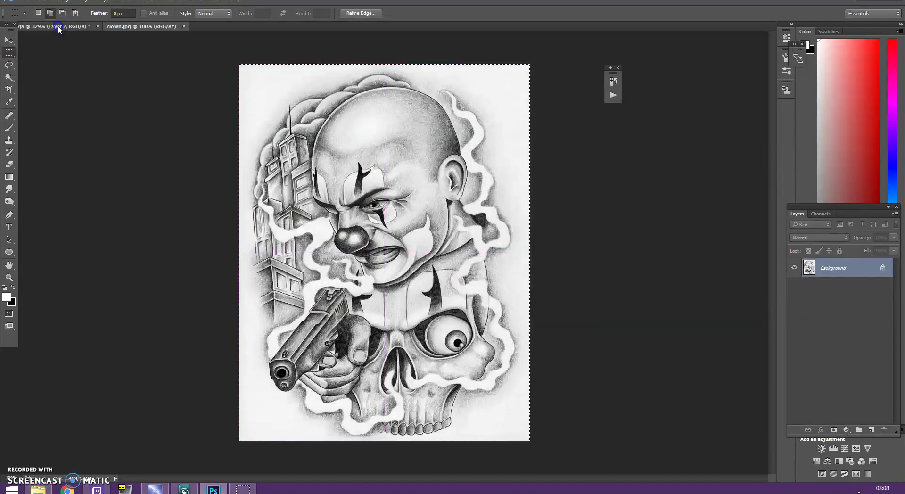
pyautogui.click(59, 27)
pyautogui.hotkey('ctrl', 'v')
# Scale the pasted clown image down to about 2.26 cm square in the canvas corner with Free Transform.
pyautogui.click(9, 278)
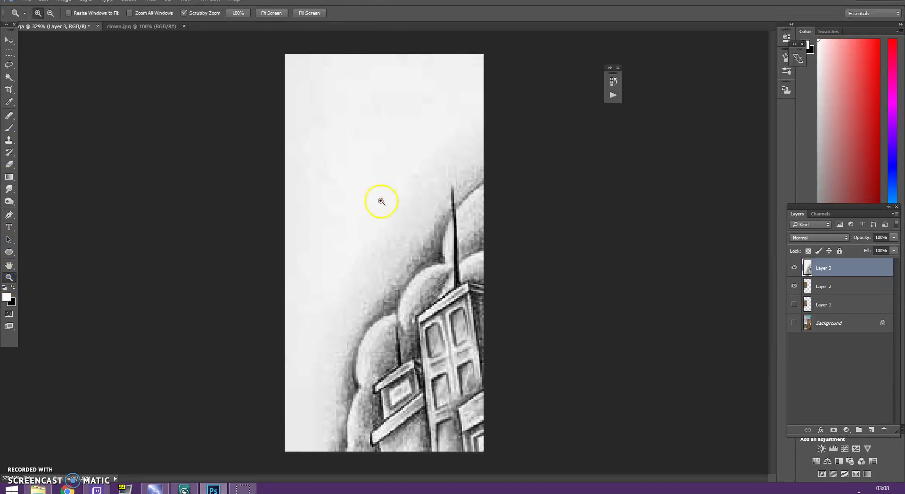
pyautogui.moveTo(367, 203); pyautogui.dragTo(280, 230)
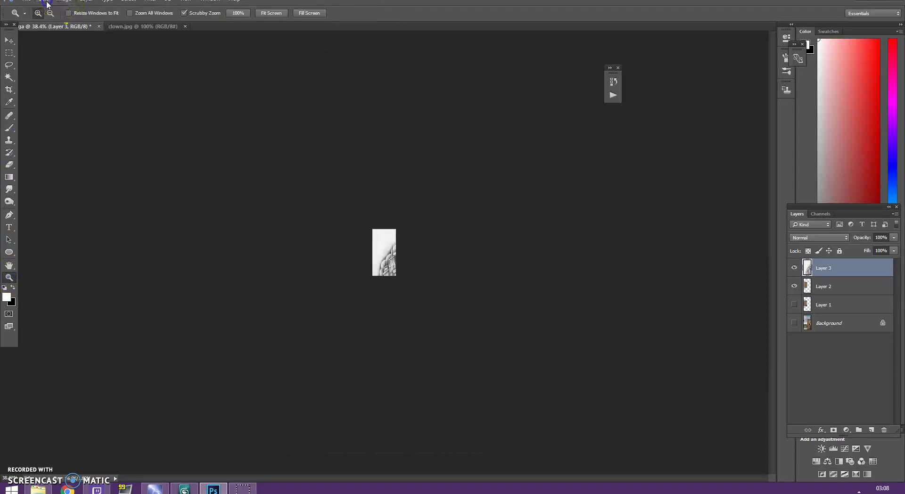
pyautogui.click(44, 5)
pyautogui.click(100, 181)
pyautogui.moveTo(489, 370); pyautogui.dragTo(384, 243)
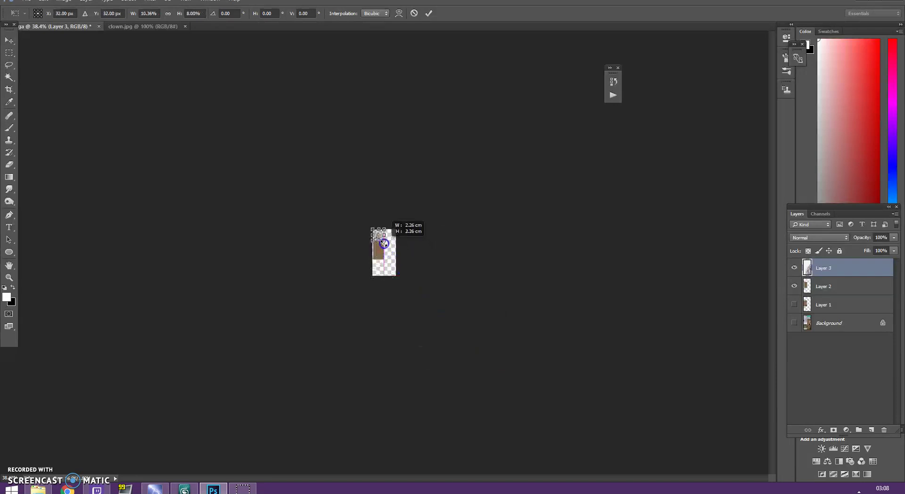
pyautogui.press('Return')
# Move the clown image onto the skin patch and shrink it to fit inside the patch's edges.
pyautogui.press('z')
pyautogui.moveTo(61, 294); pyautogui.dragTo(595, 228)
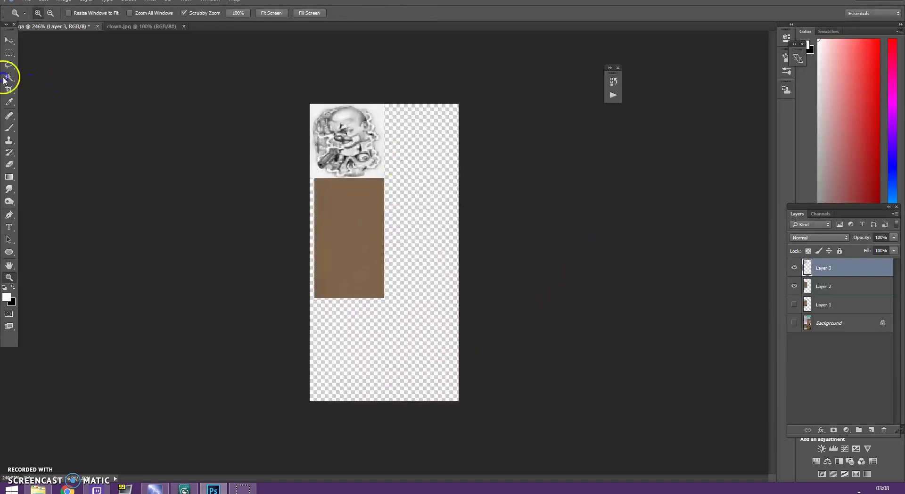
pyautogui.click(9, 40)
pyautogui.moveTo(341, 136); pyautogui.dragTo(345, 233)
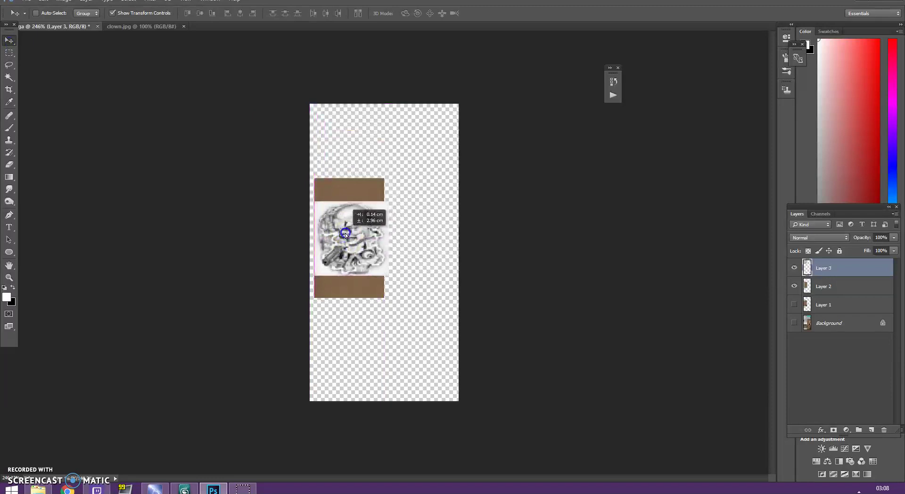
pyautogui.hotkey('ctrl', 't')
pyautogui.moveTo(389, 276); pyautogui.dragTo(377, 253)
pyautogui.press('Return')
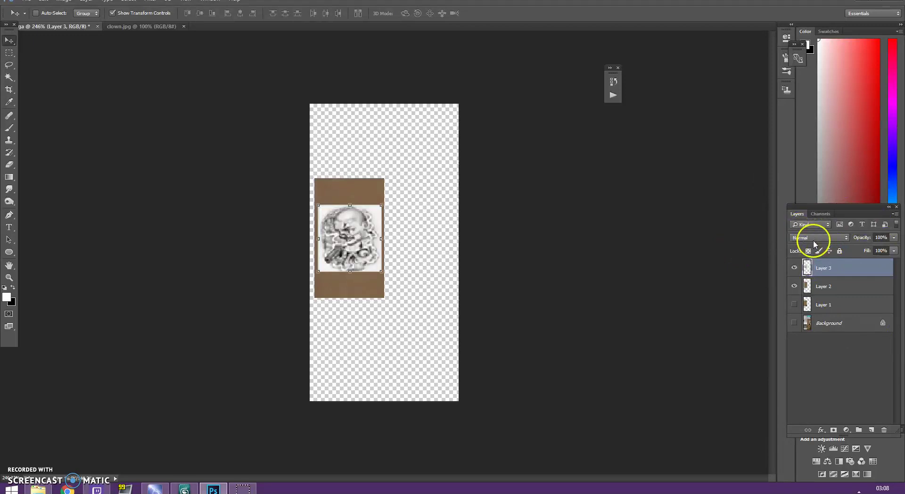
# Set the clown layer's blend mode to Multiply and erase its upper border with a 21 px eraser.
pyautogui.click(813, 243)
pyautogui.click(807, 265)
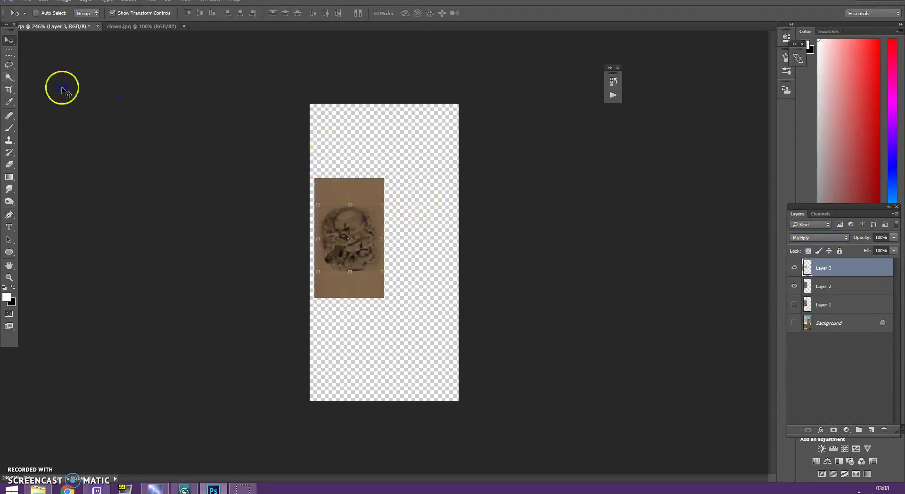
pyautogui.click(9, 52)
pyautogui.click(9, 164)
pyautogui.click(48, 13)
pyautogui.moveTo(53, 42); pyautogui.dragTo(59, 43)
pyautogui.click(395, 194)
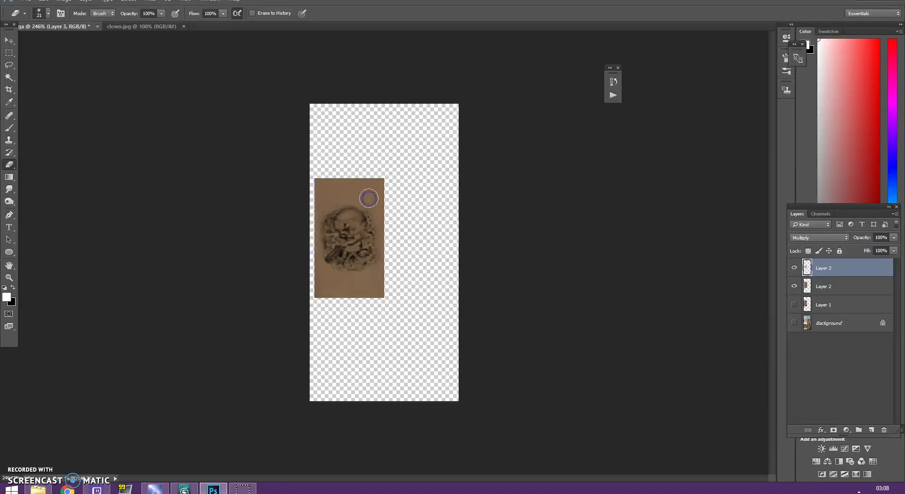
pyautogui.click(346, 198)
# Lower the clown layer's opacity to 50%.
pyautogui.click(881, 237)
pyautogui.write('50')
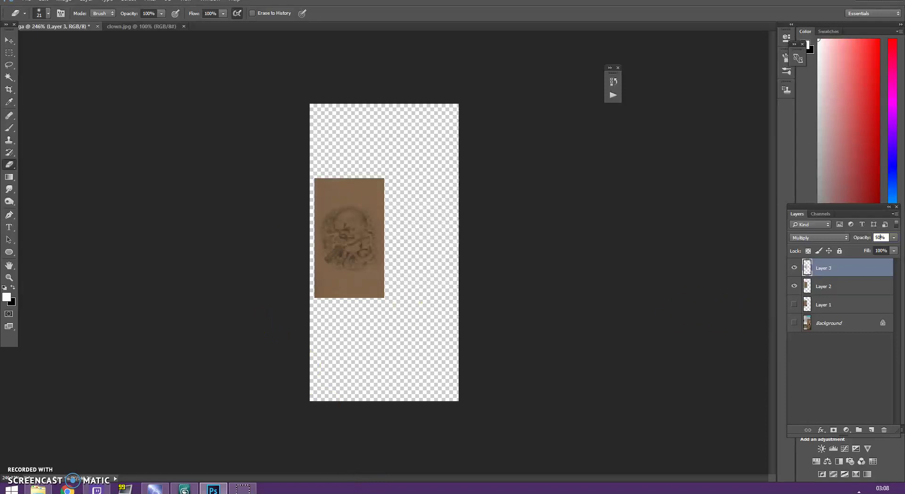
pyautogui.click(9, 52)
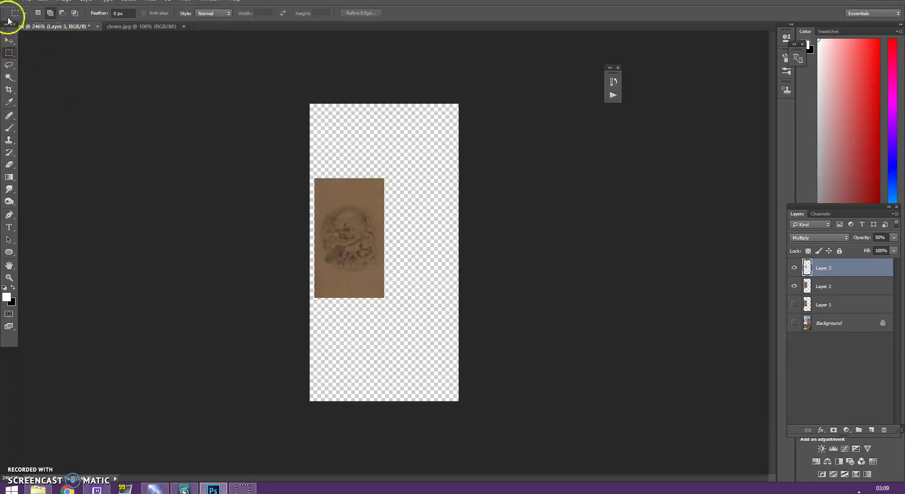
# Save a copy of the tattooed skin patch as a PNG named armtatt in the tattoos folder, with Smallest / Slow compression and no interlacing.
pyautogui.click(25, 5)
pyautogui.click(45, 99)
pyautogui.click(156, 388)
pyautogui.scroll(-3, 136, 358)
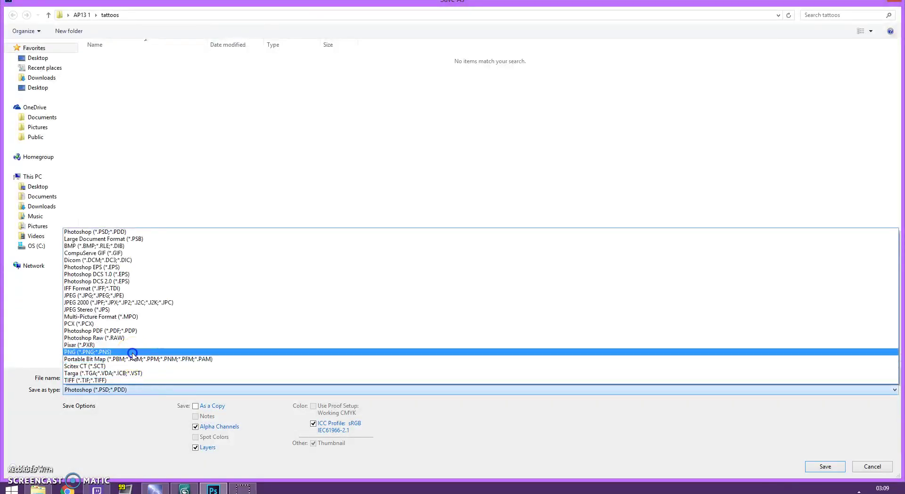
pyautogui.click(131, 351)
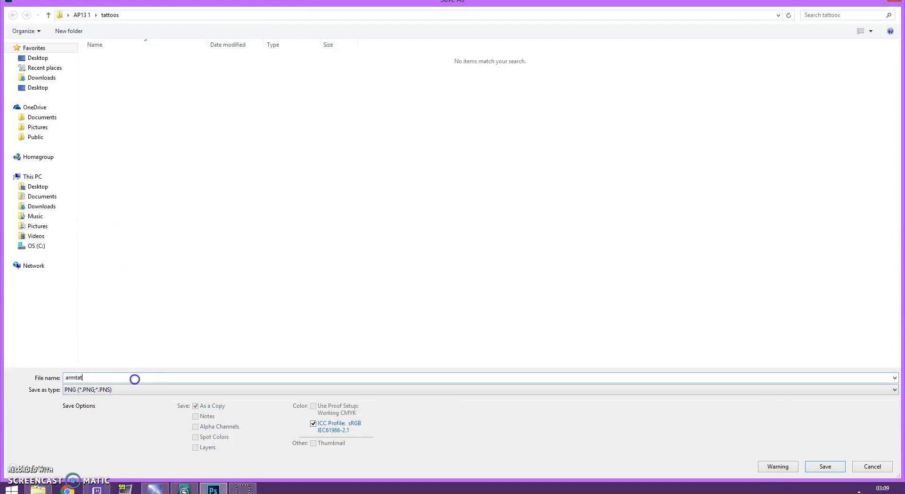
pyautogui.press('Return')
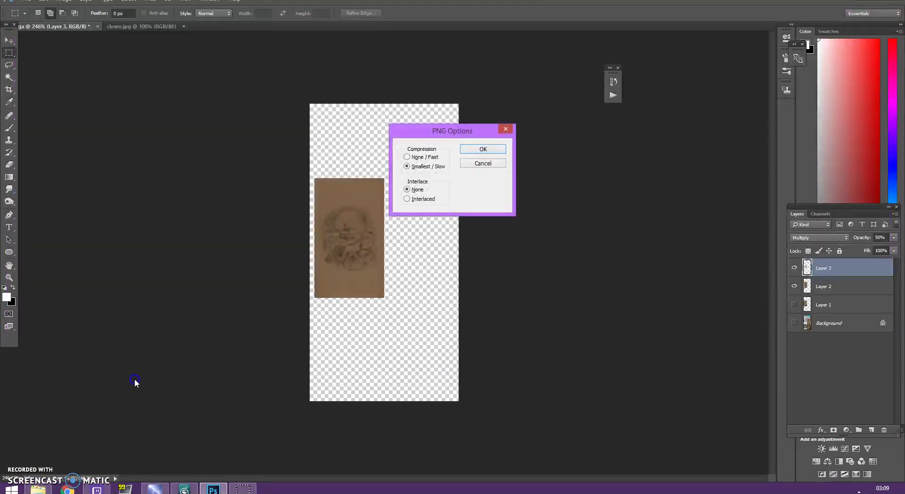
pyautogui.press('Return')
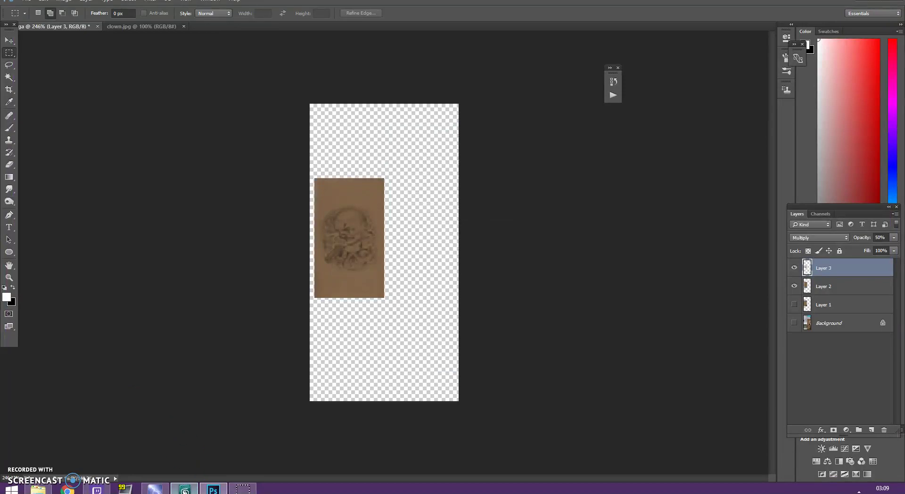
# Switch to 3ds Max and enter element selection on the character's Editable Mesh.
pyautogui.hotkey('alt', 'Tab')
pyautogui.click(308, 240)
pyautogui.scroll(3, 356, 214)
pyautogui.click(762, 84)
pyautogui.click(796, 174)
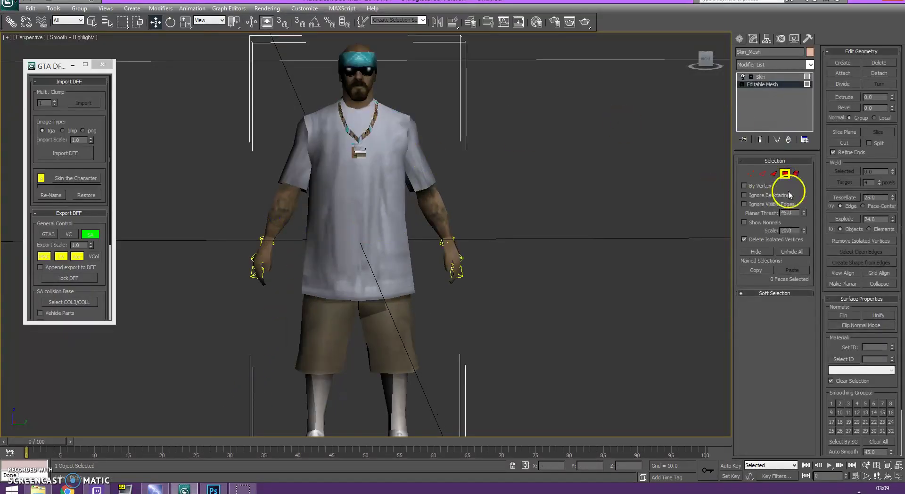
# Change the perspective viewport's shading to Flat.
pyautogui.keyDown('alt'); pyautogui.moveTo(424, 113); pyautogui.dragTo(478, 111, button='middle'); pyautogui.keyUp('alt')
pyautogui.click(316, 222)
pyautogui.click(299, 215)
pyautogui.click(309, 246)
pyautogui.click(257, 223)
pyautogui.click(76, 37)
pyautogui.click(108, 79)
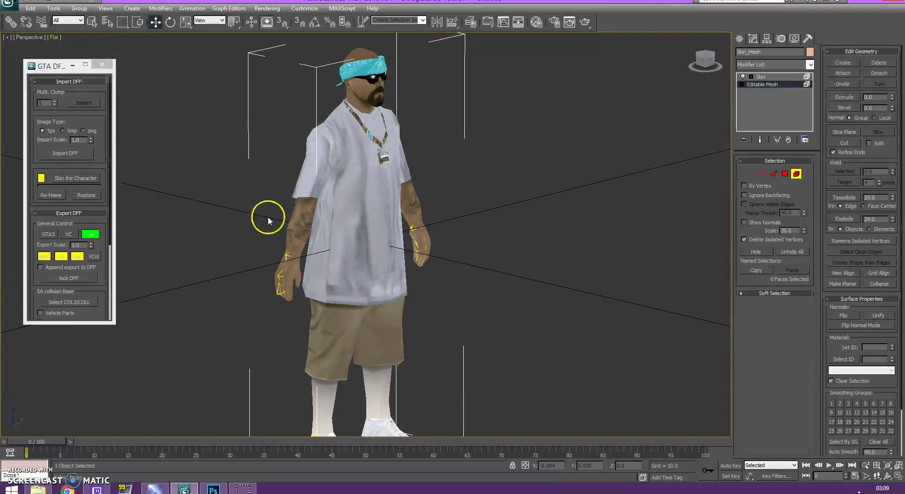
# Select both mesh elements that form the character's right forearm.
pyautogui.click(709, 66)
pyautogui.click(424, 219)
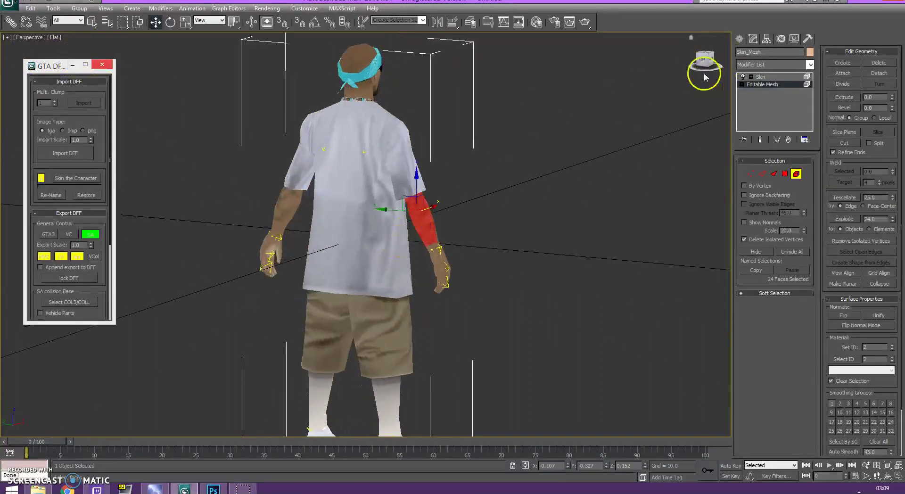
pyautogui.click(707, 66)
pyautogui.keyDown('ctrl'); pyautogui.click(302, 198); pyautogui.keyUp('ctrl')
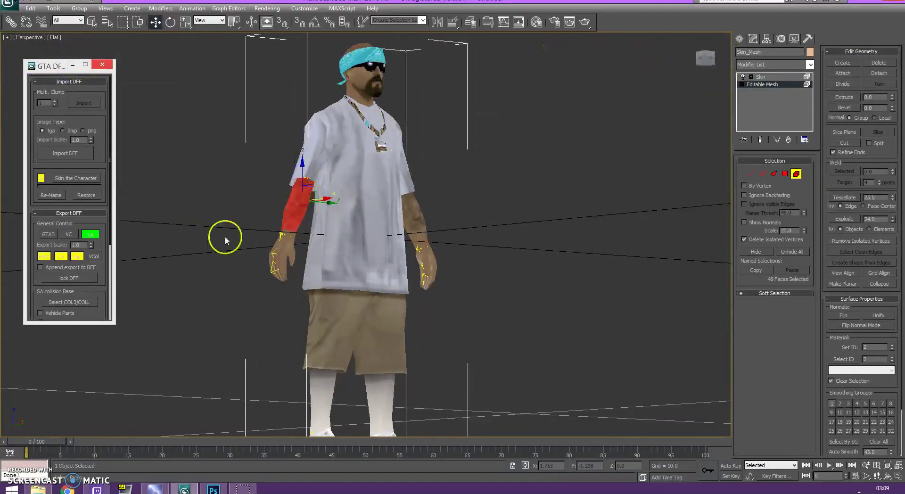
# Apply armtatt.png from the tattoos folder as the texture of the selected right forearm faces.
pyautogui.click(703, 57)
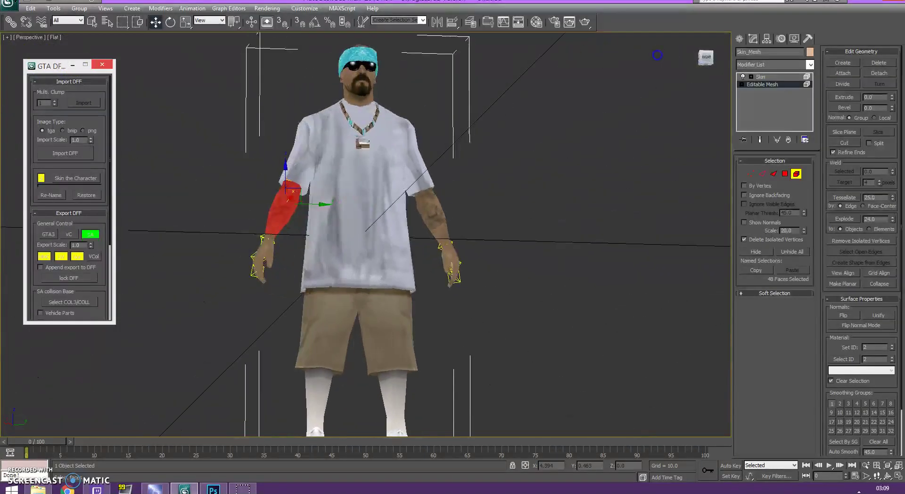
pyautogui.scroll(-3, 424, 265)
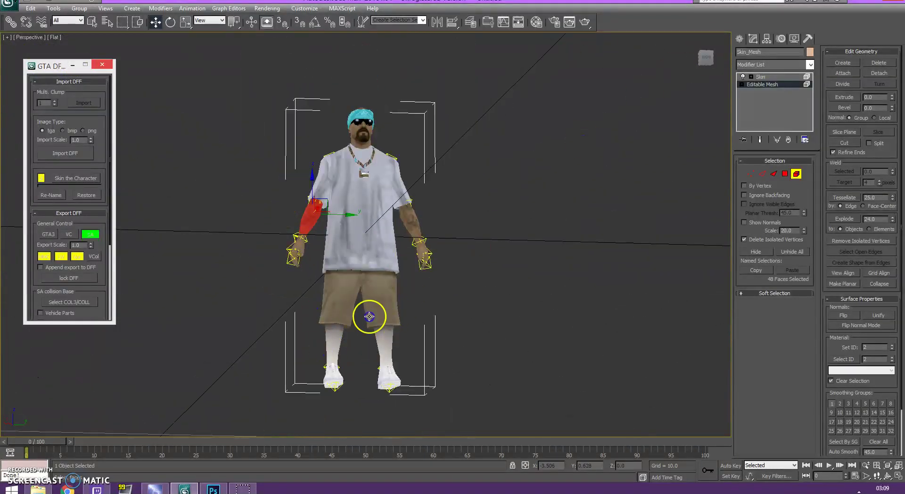
pyautogui.scroll(5, 370, 210)
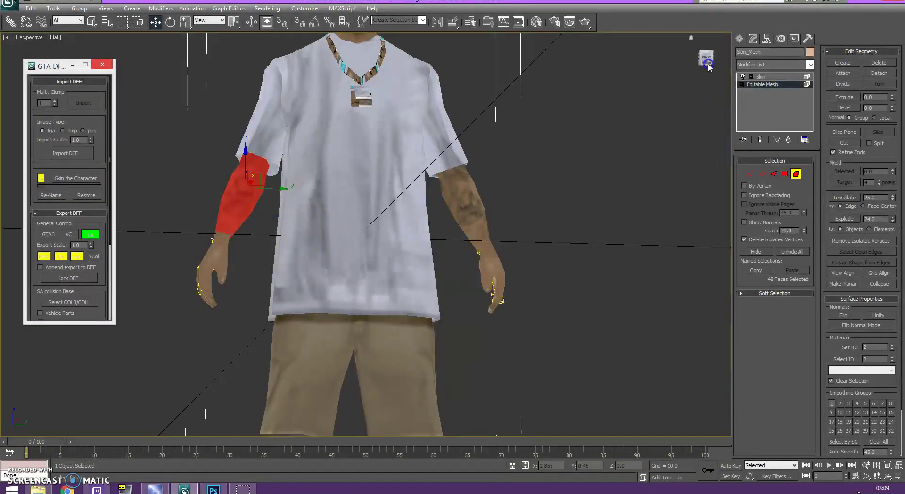
pyautogui.click(38, 489)
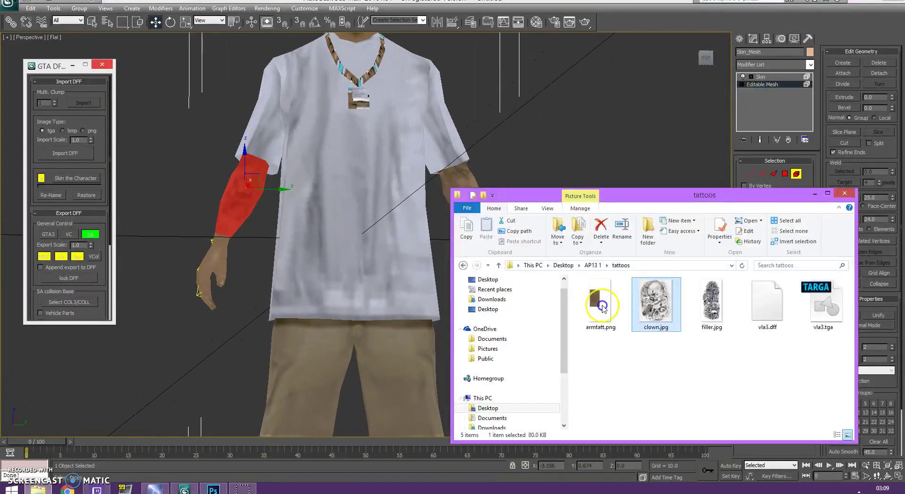
pyautogui.moveTo(599, 304); pyautogui.dragTo(603, 307)
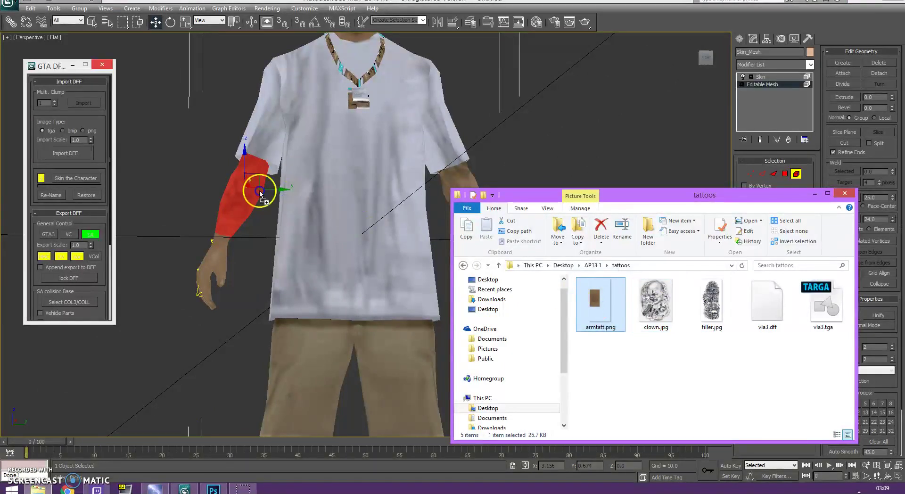
pyautogui.moveTo(233, 192); pyautogui.dragTo(241, 206)
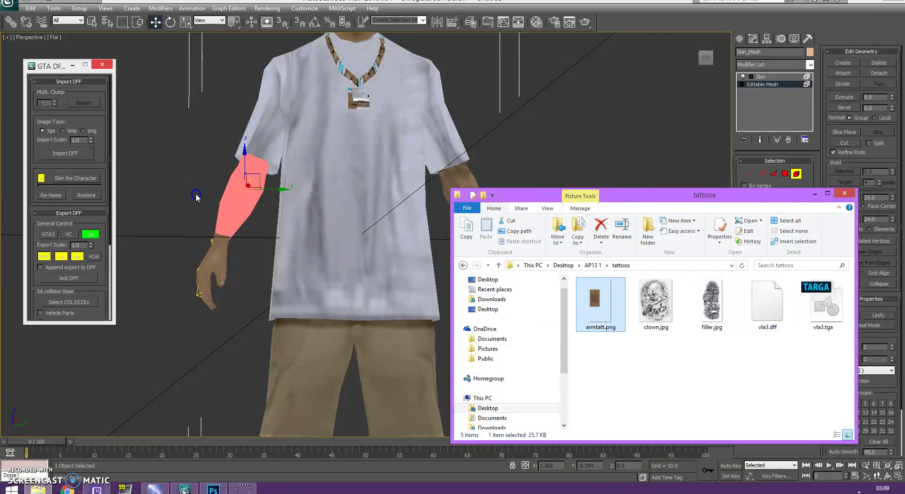
# Add an Unwrap UVW modifier above the Editable Mesh for the selected forearm faces.
pyautogui.click(809, 80)
pyautogui.click(809, 65)
pyautogui.moveTo(808, 85); pyautogui.dragTo(803, 316)
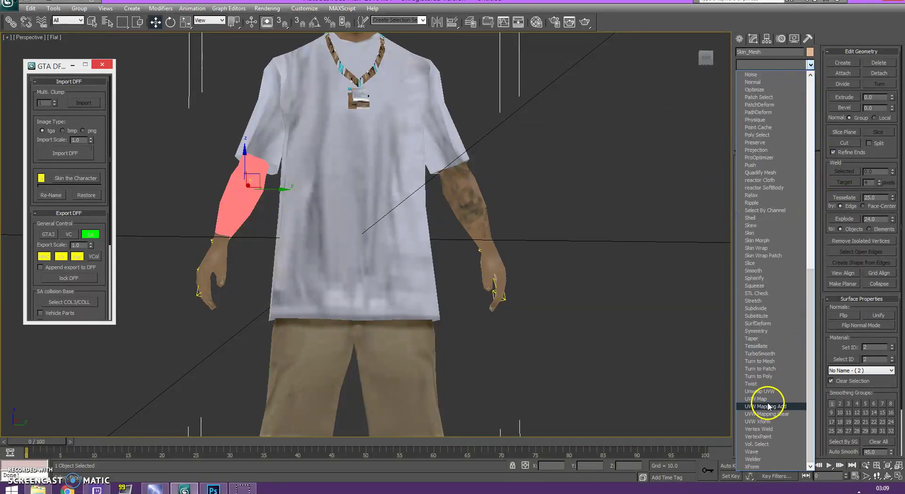
pyautogui.click(760, 391)
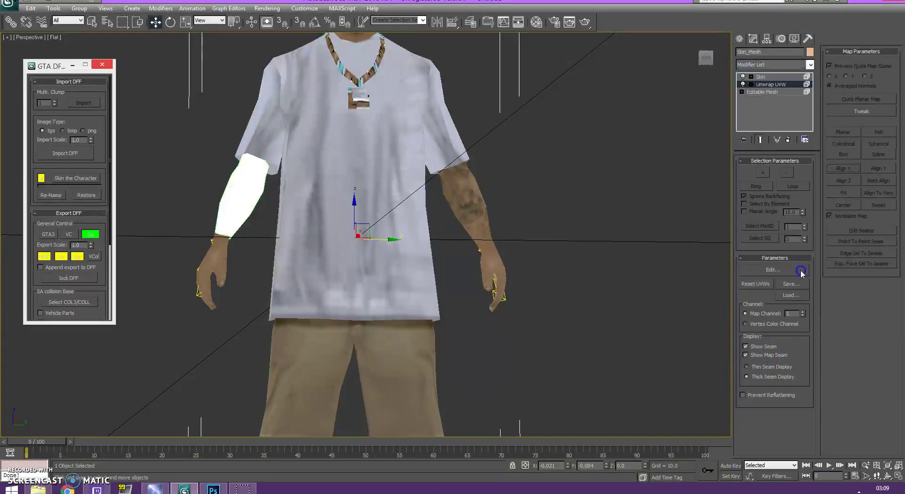
# Open the UV editor for the forearm at Face level and restore its window to a smaller size beside the arm.
pyautogui.click(773, 270)
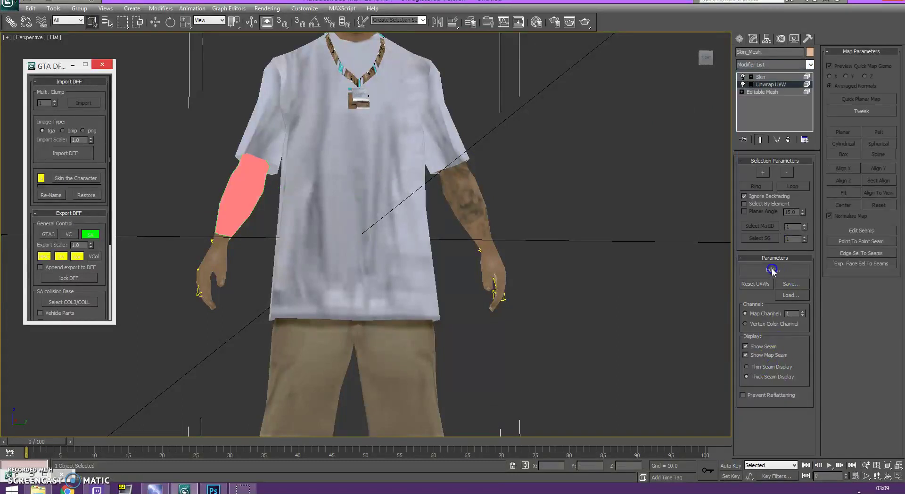
pyautogui.click(751, 84)
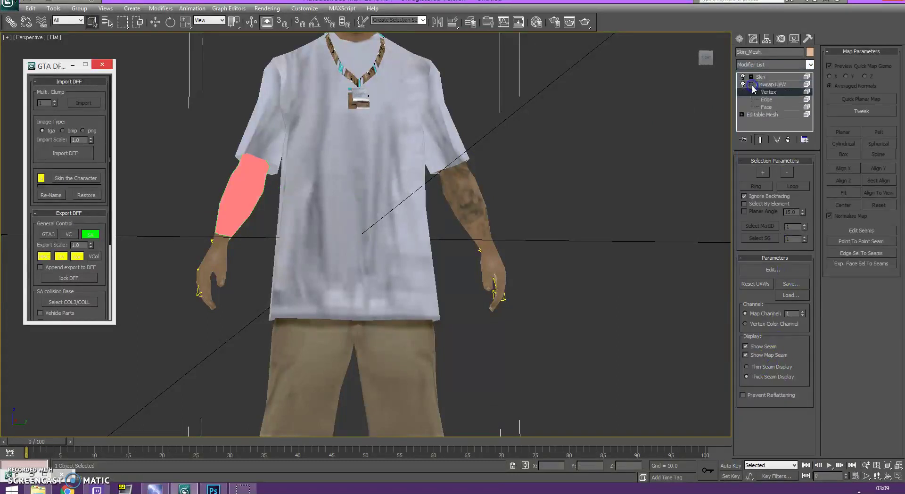
pyautogui.click(763, 107)
pyautogui.click(784, 270)
pyautogui.moveTo(457, 94); pyautogui.dragTo(419, 76)
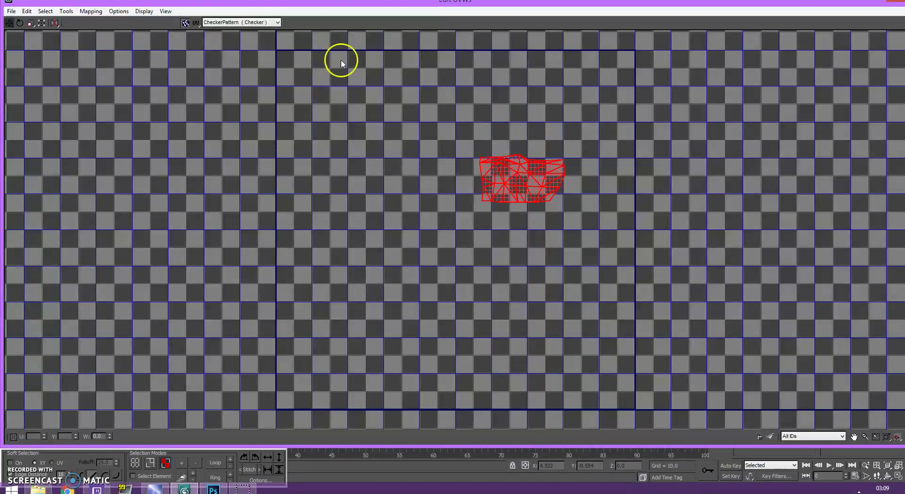
pyautogui.doubleClick(389, 2)
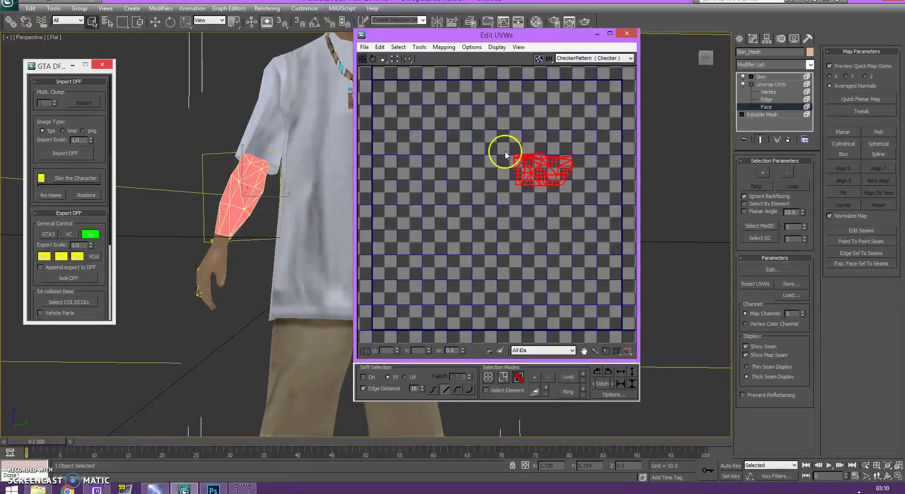
# Unwrap the forearm faces with Normal Mapping set to Back/Front Mapping.
pyautogui.click(444, 47)
pyautogui.click(464, 73)
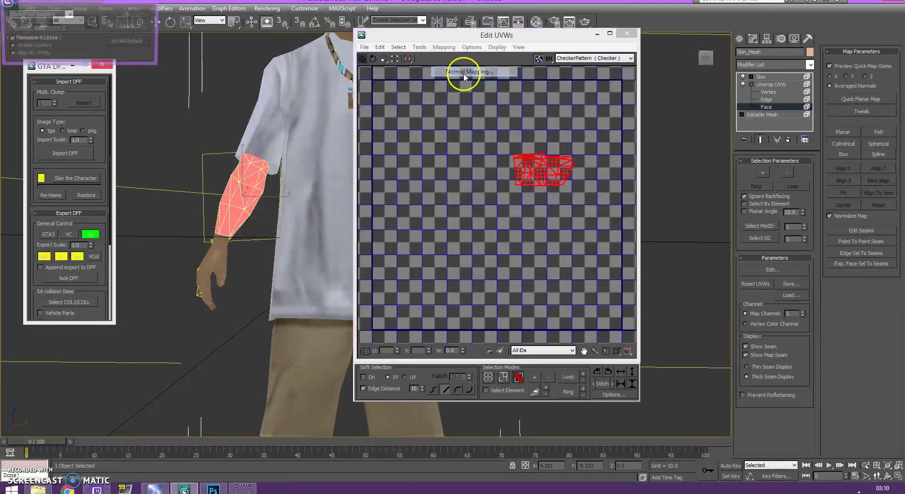
pyautogui.click(142, 16)
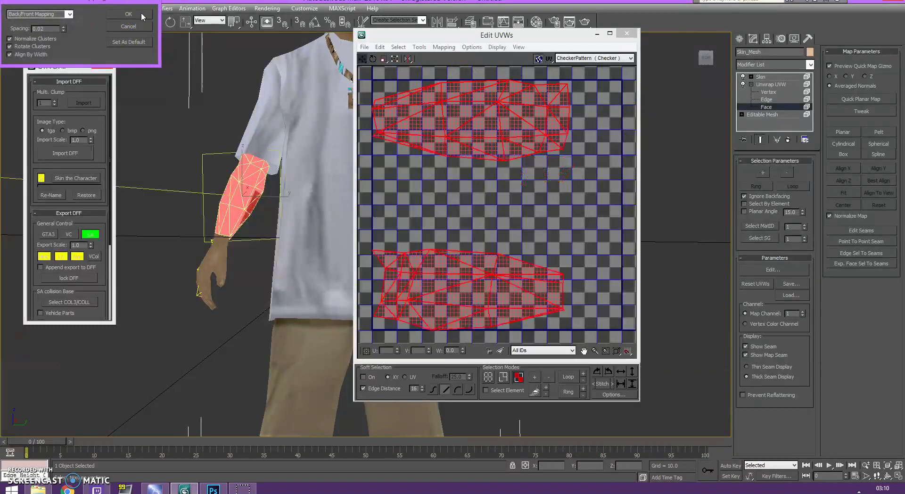
pyautogui.click(592, 220)
pyautogui.scroll(-3, 593, 219)
pyautogui.moveTo(428, 173); pyautogui.dragTo(411, 131, button='middle')
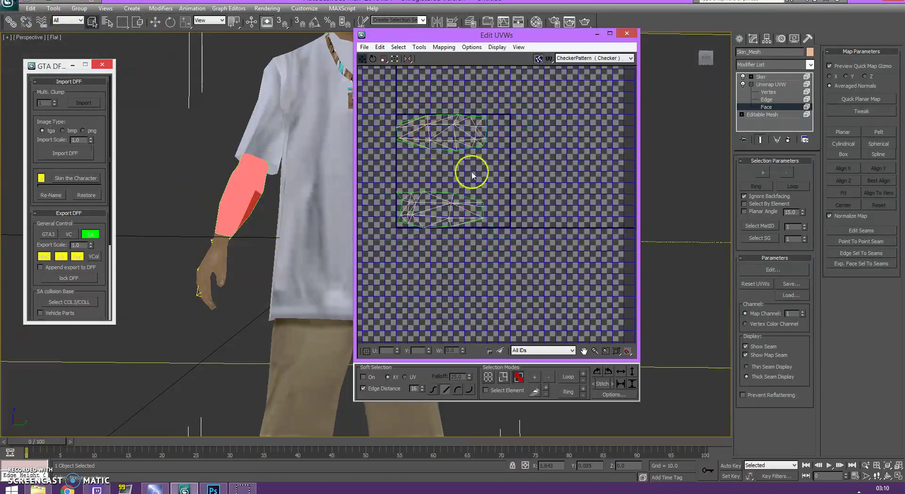
# At Vertex level, rotate the two forearm UV islands upright and place them side by side.
pyautogui.click(768, 92)
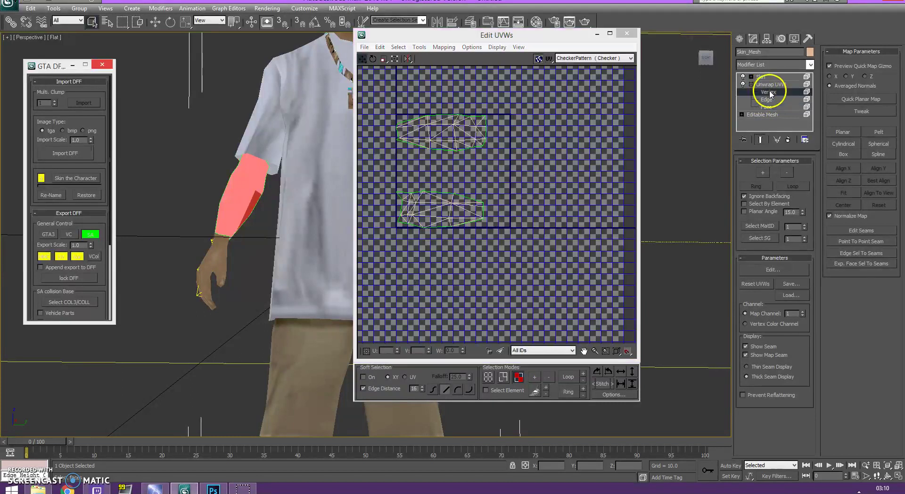
pyautogui.click(531, 106)
pyautogui.click(382, 153)
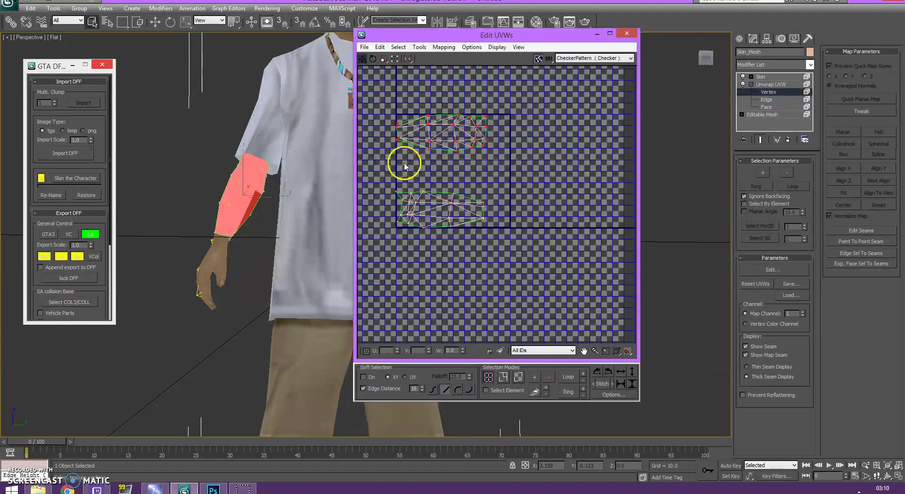
pyautogui.scroll(2, 404, 163)
pyautogui.click(433, 145)
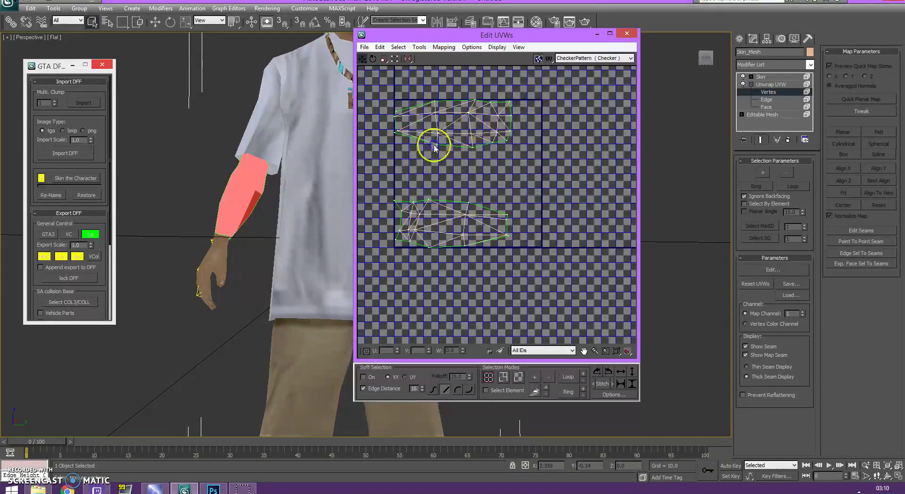
pyautogui.click(373, 58)
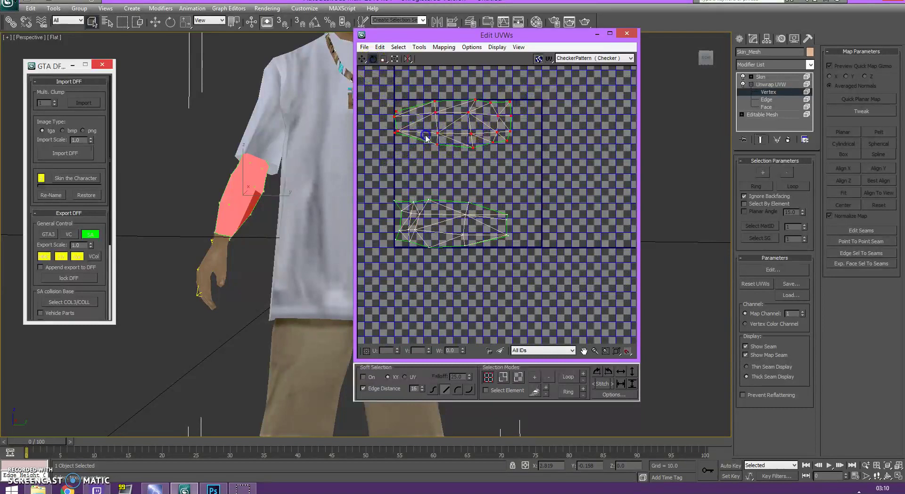
pyautogui.moveTo(394, 133)
pyautogui.mouseDown()
pyautogui.moveTo(497, 218)
pyautogui.moveTo(484, 223)
pyautogui.moveTo(422, 198)
pyautogui.moveTo(487, 210)
pyautogui.moveTo(507, 233)
pyautogui.mouseUp()
pyautogui.moveTo(534, 391); pyautogui.dragTo(575, 461)
pyautogui.scroll(-3, 402, 165)
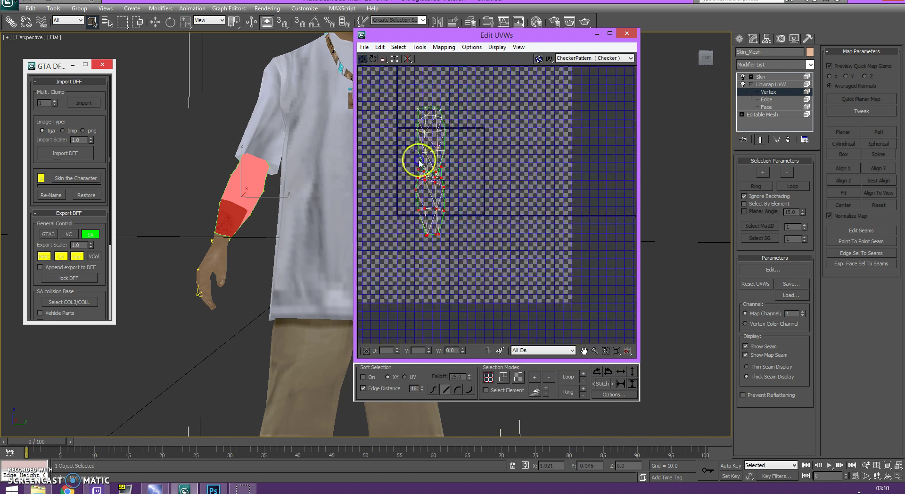
pyautogui.moveTo(427, 180); pyautogui.dragTo(395, 121)
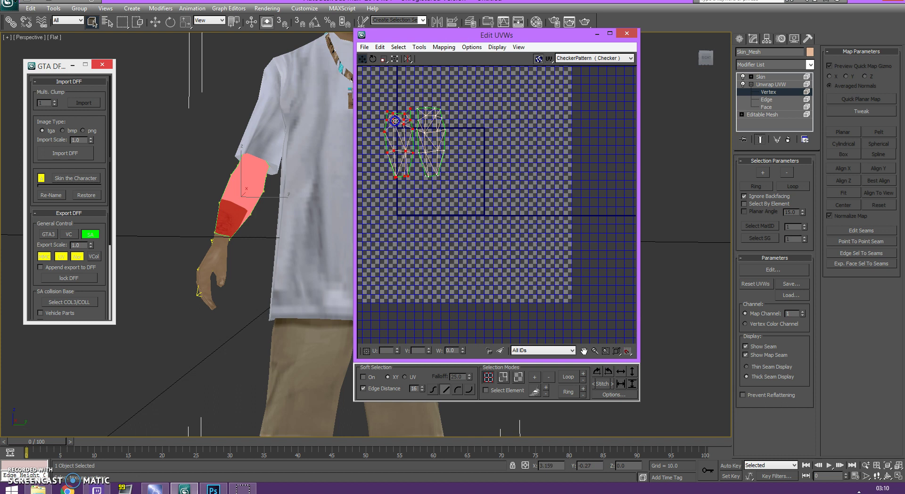
# Check the forearm's seam in the viewport and select the UV vertices along the facing edges of the two islands.
pyautogui.moveTo(705, 57); pyautogui.dragTo(228, 128)
pyautogui.moveTo(174, 159); pyautogui.dragTo(188, 162)
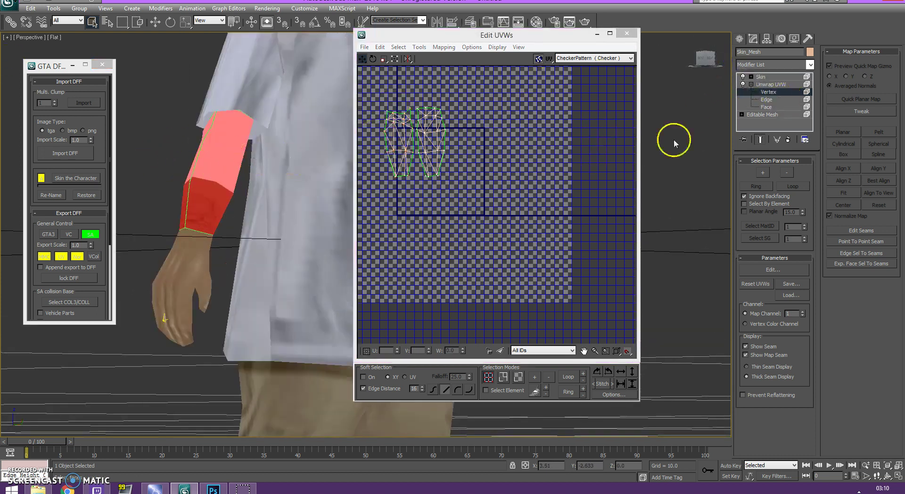
pyautogui.click(704, 57)
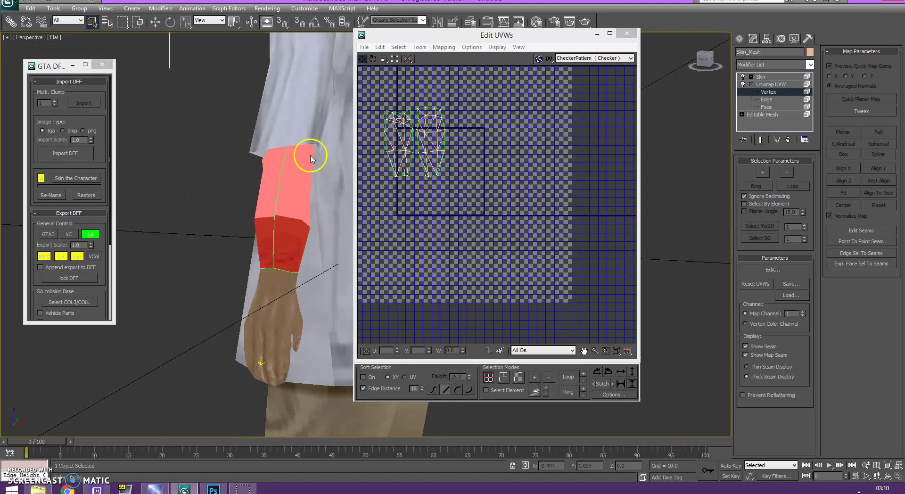
pyautogui.scroll(2, 405, 191)
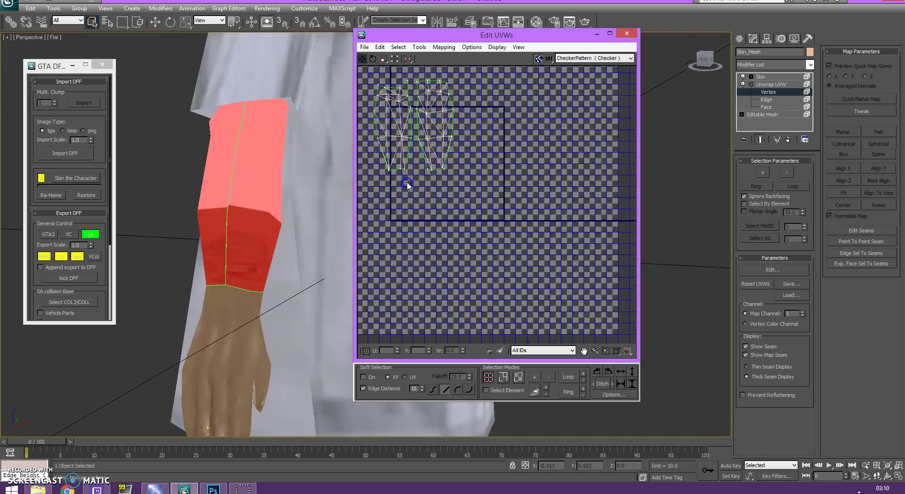
pyautogui.scroll(1, 408, 185)
pyautogui.scroll(-2, 554, 299)
pyautogui.scroll(4, 489, 263)
pyautogui.click(362, 58)
pyautogui.click(451, 105)
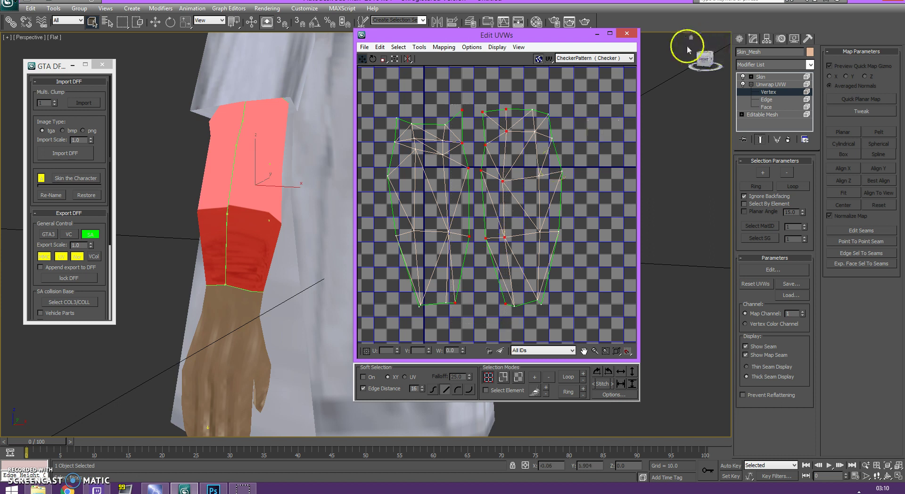
# Inspect both of the character's forearms from several sides, then return the view to the selected forearm and its seam.
pyautogui.scroll(5, 236, 142)
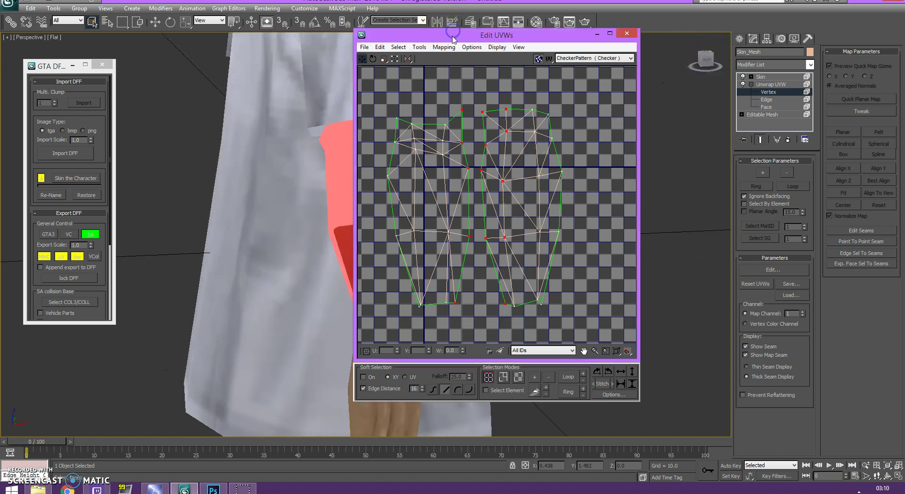
pyautogui.moveTo(453, 38); pyautogui.dragTo(51, 34)
pyautogui.moveTo(702, 59); pyautogui.dragTo(514, 44)
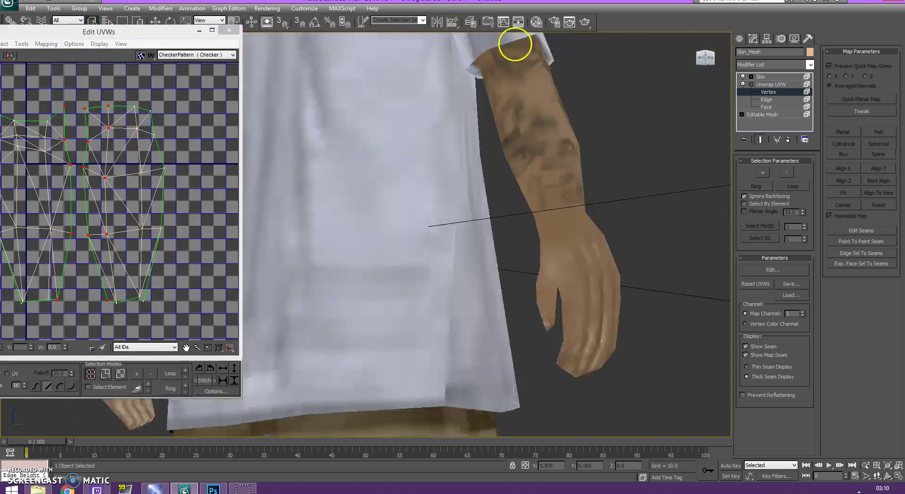
pyautogui.moveTo(118, 31); pyautogui.dragTo(496, 72)
pyautogui.moveTo(705, 61); pyautogui.dragTo(12, 66)
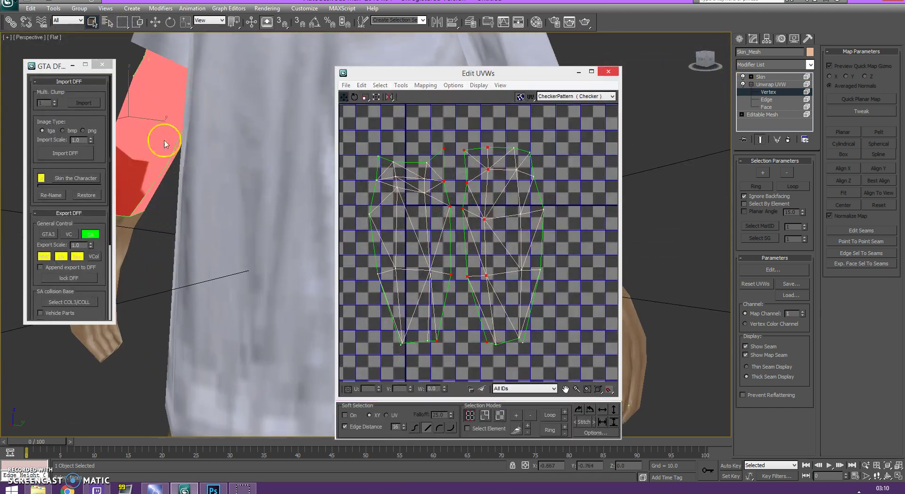
pyautogui.moveTo(705, 60); pyautogui.dragTo(113, 59)
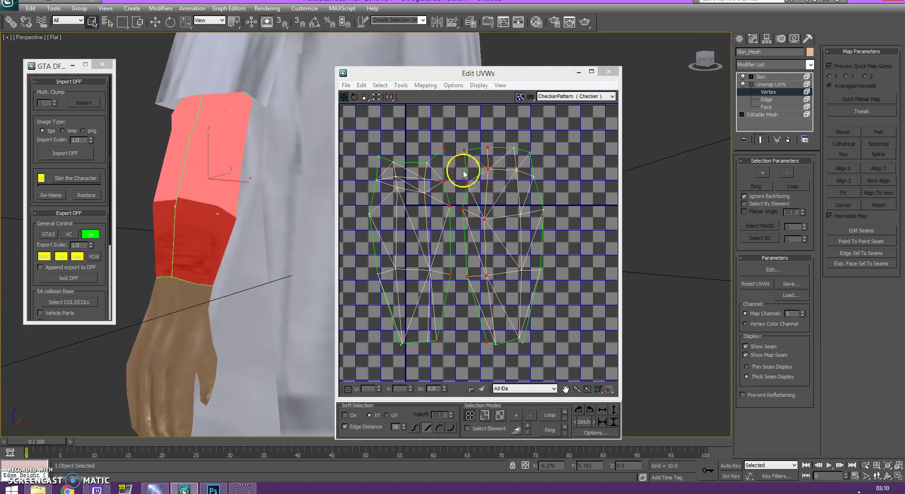
# Target-weld the matching vertices along the facing edges of the two forearm UV islands, joining them into one island.
pyautogui.click(460, 134)
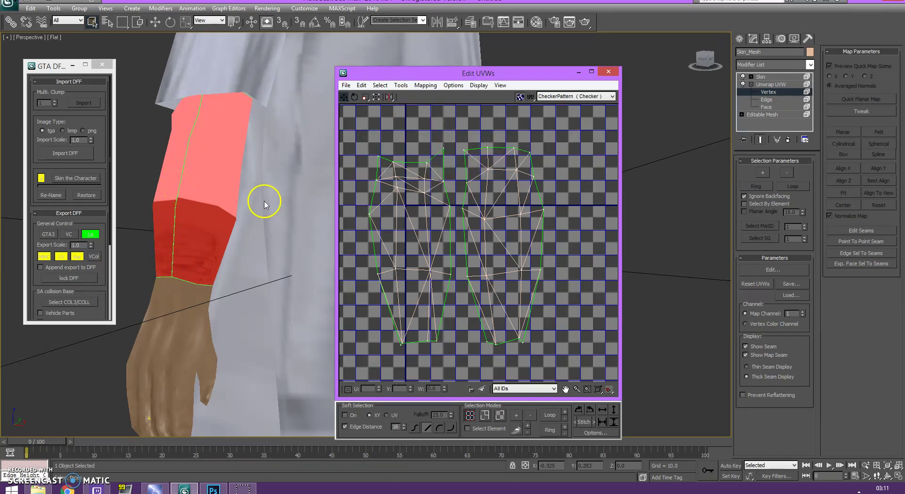
pyautogui.rightClick(434, 125)
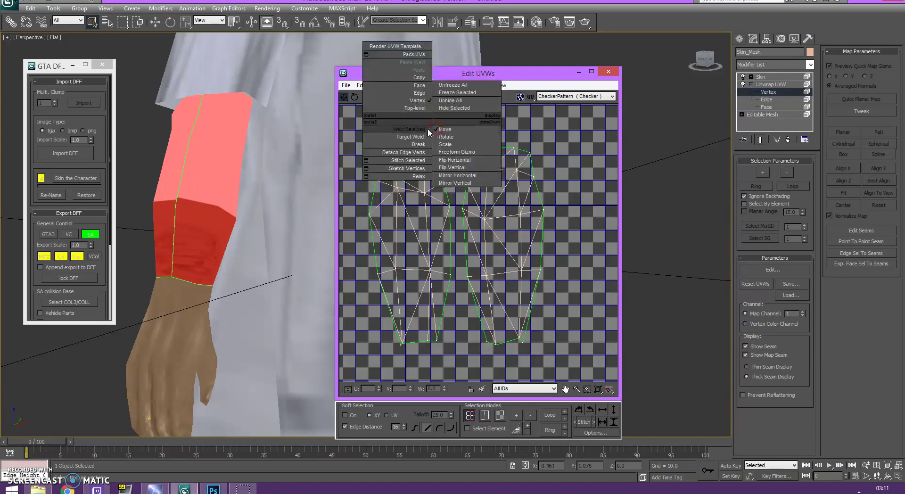
pyautogui.click(398, 137)
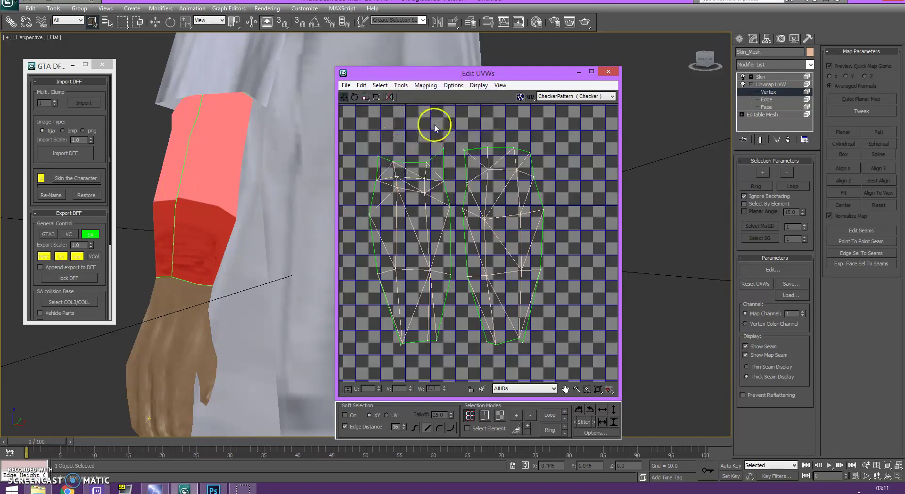
pyautogui.rightClick(433, 148)
pyautogui.click(418, 151)
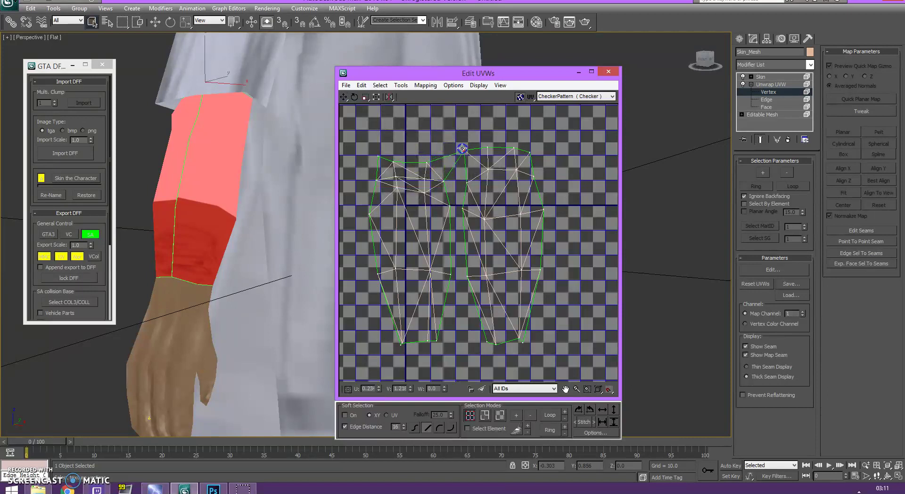
pyautogui.moveTo(447, 186); pyautogui.dragTo(454, 206)
pyautogui.moveTo(450, 273)
pyautogui.mouseDown()
pyautogui.moveTo(448, 264)
pyautogui.moveTo(460, 276)
pyautogui.mouseUp()
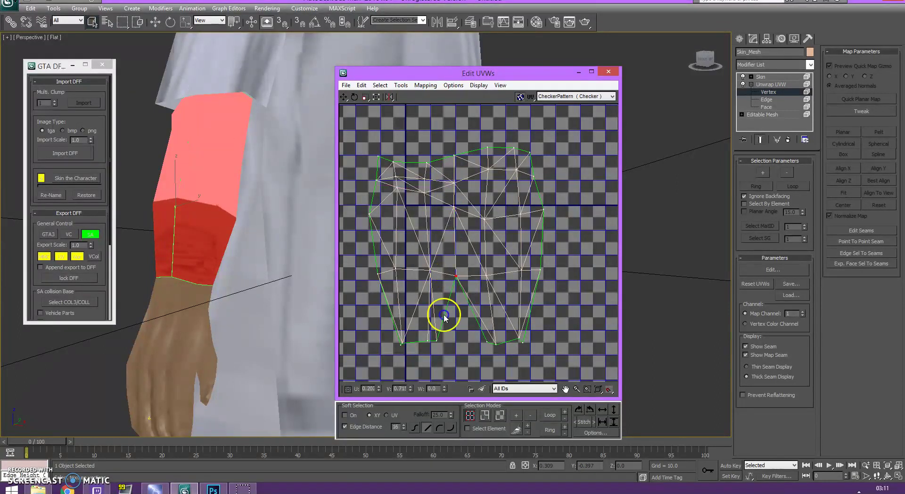
pyautogui.moveTo(486, 340); pyautogui.dragTo(457, 338)
# Move the upper-edge vertices of the joined forearm UV island so that the edge runs roughly level.
pyautogui.scroll(-4, 475, 337)
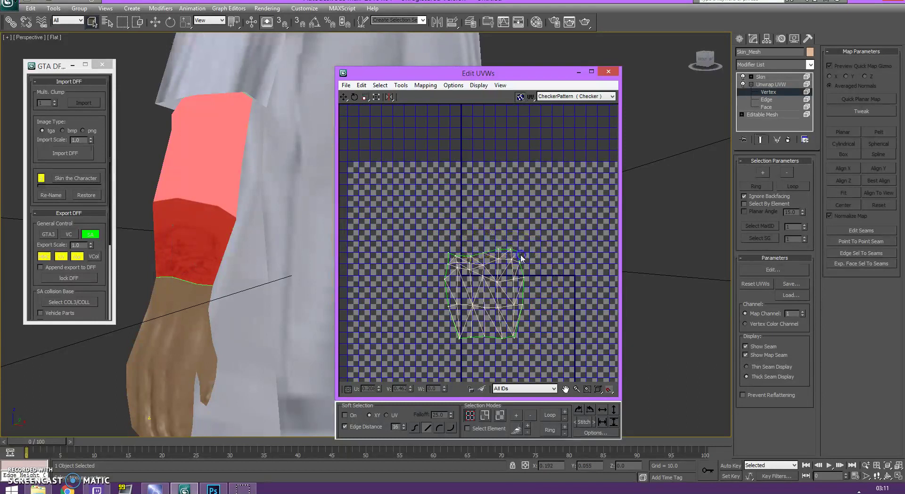
pyautogui.rightClick(462, 204)
pyautogui.scroll(2, 495, 262)
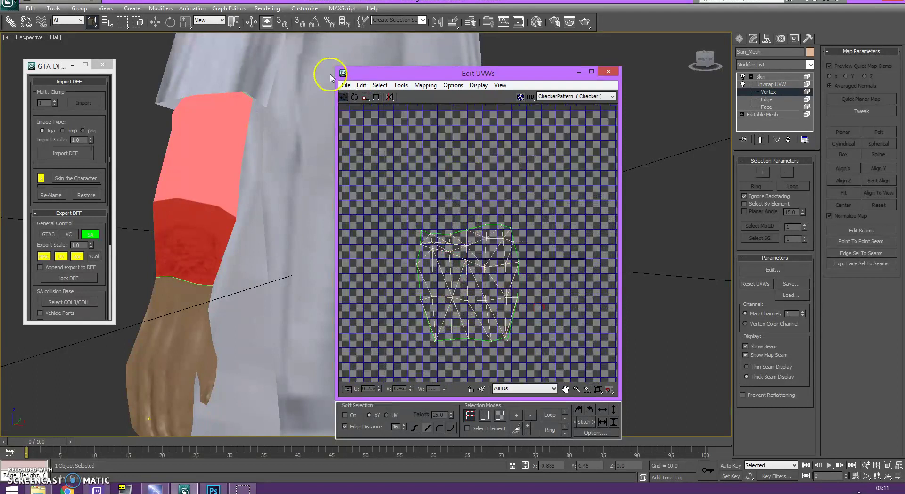
pyautogui.rightClick(422, 189)
pyautogui.click(391, 189)
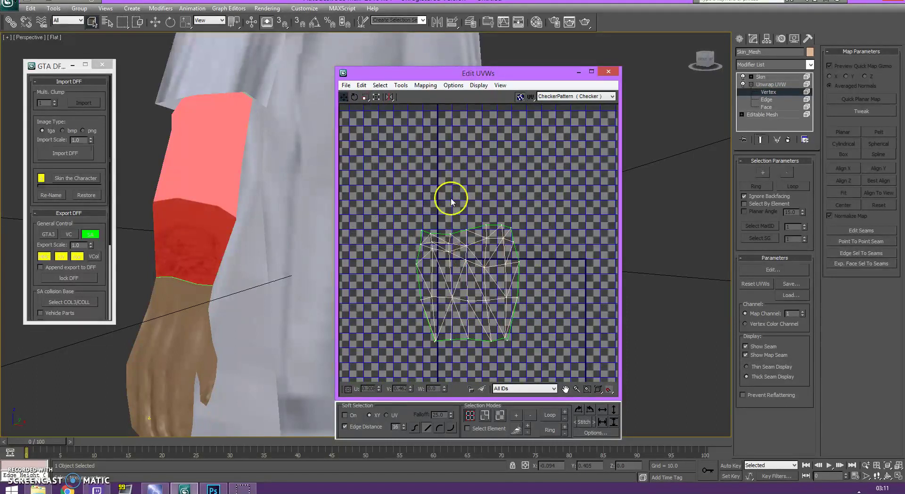
pyautogui.scroll(2, 535, 262)
pyautogui.scroll(1, 430, 194)
pyautogui.click(481, 207)
pyautogui.click(398, 220)
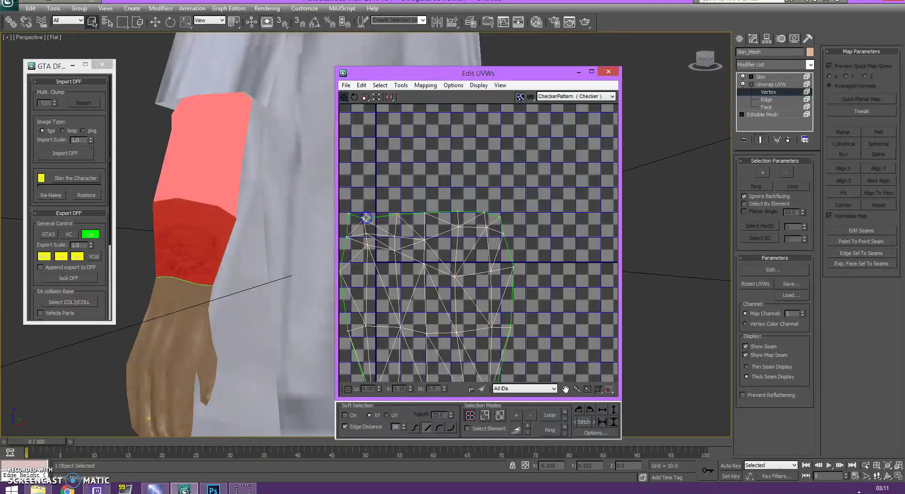
pyautogui.scroll(-1, 461, 254)
pyautogui.scroll(-1, 533, 258)
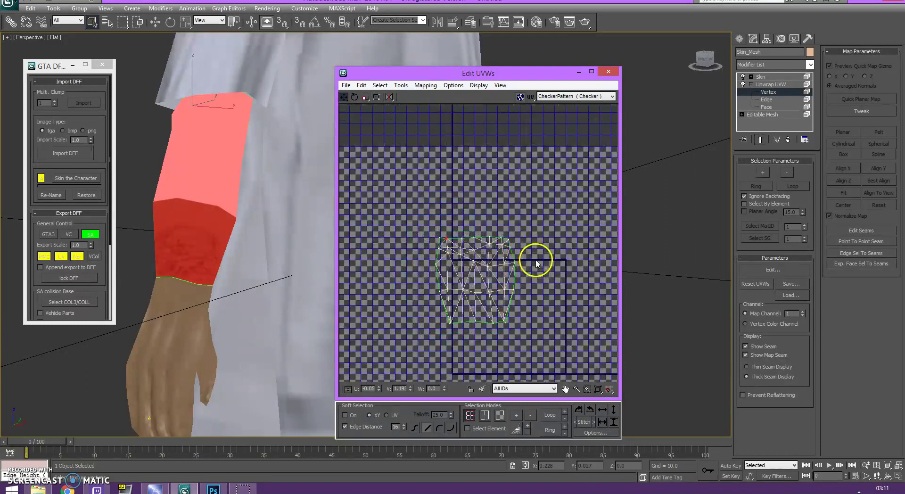
pyautogui.scroll(-1, 559, 307)
# Display Map #44 (armtatt.png) behind the forearm UVs and select all of the island's vertices.
pyautogui.click(554, 99)
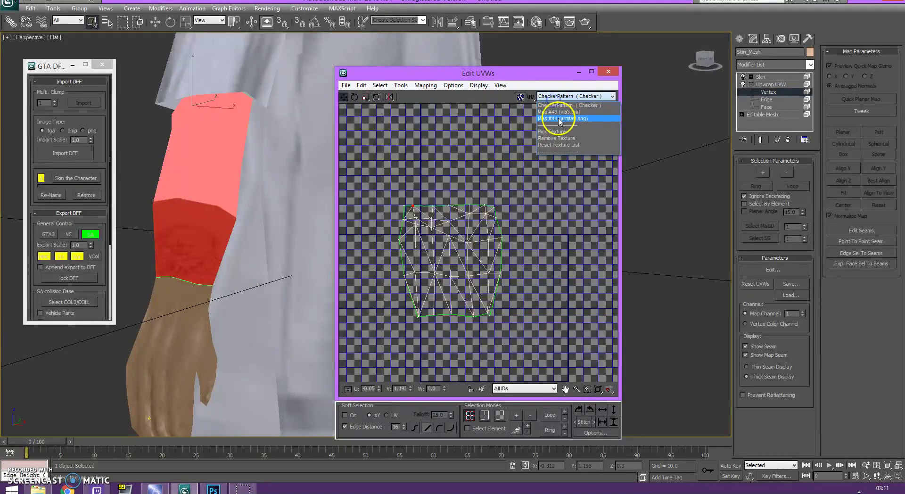
pyautogui.click(556, 116)
pyautogui.click(420, 323)
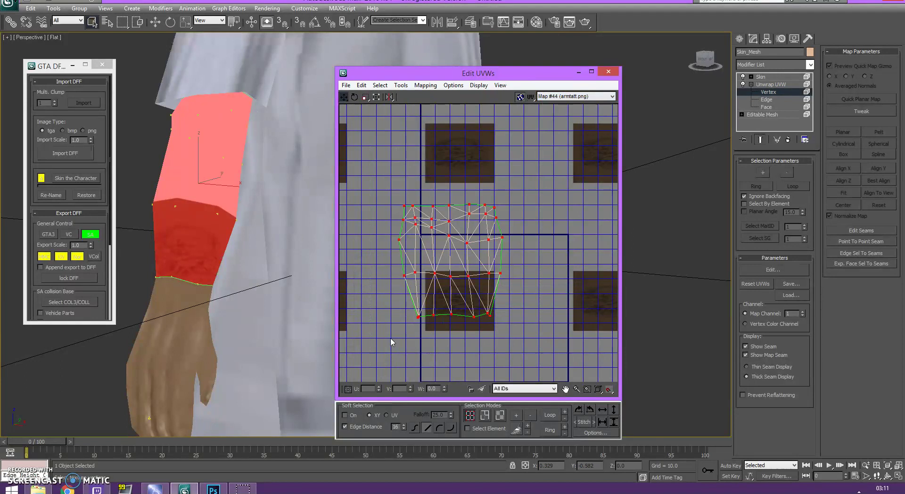
# Spread out the lower-edge vertices at the wrist end of the forearm UV island.
pyautogui.scroll(3, 424, 309)
pyautogui.click(434, 306)
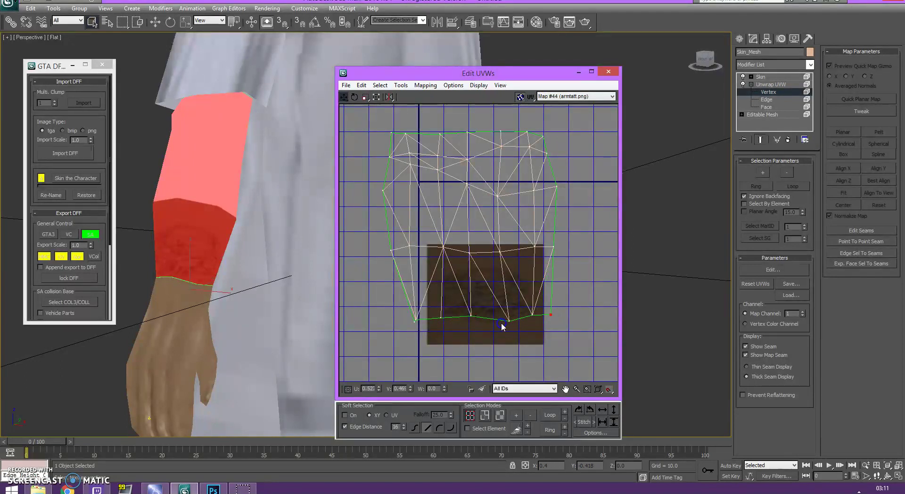
pyautogui.moveTo(508, 321); pyautogui.dragTo(514, 335)
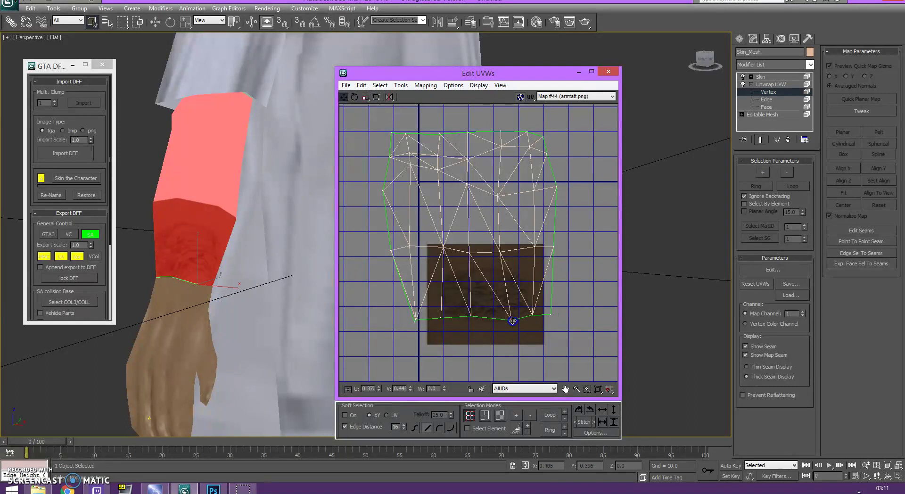
pyautogui.moveTo(551, 314); pyautogui.dragTo(520, 288)
# Move and scale down the whole forearm UV island so it fits over the brown tattoo patch of armtatt.png.
pyautogui.moveTo(485, 253); pyautogui.dragTo(522, 312)
pyautogui.click(551, 304)
pyautogui.moveTo(547, 215); pyautogui.dragTo(492, 246)
pyautogui.moveTo(408, 218); pyautogui.dragTo(554, 390)
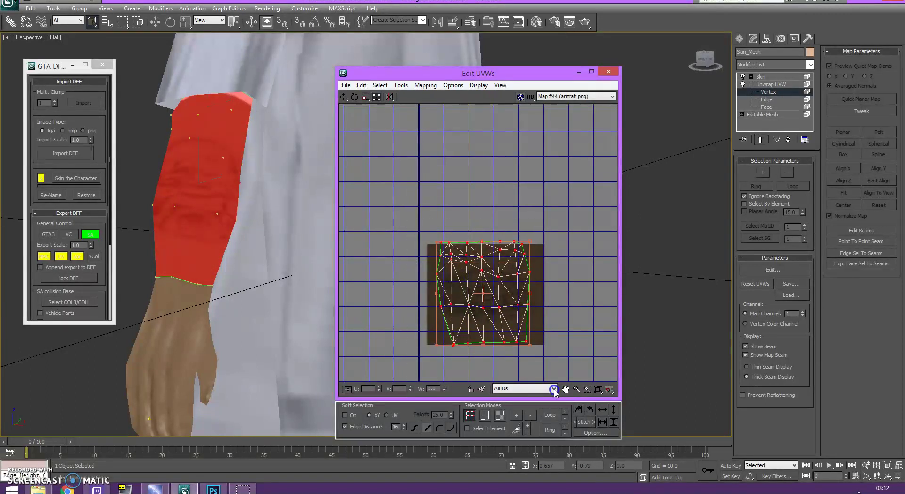
pyautogui.moveTo(530, 351); pyautogui.dragTo(523, 324)
# Switch to the Skin modifier to check the tattoo on both arms from several angles, then return to Unwrap UVW.
pyautogui.click(756, 76)
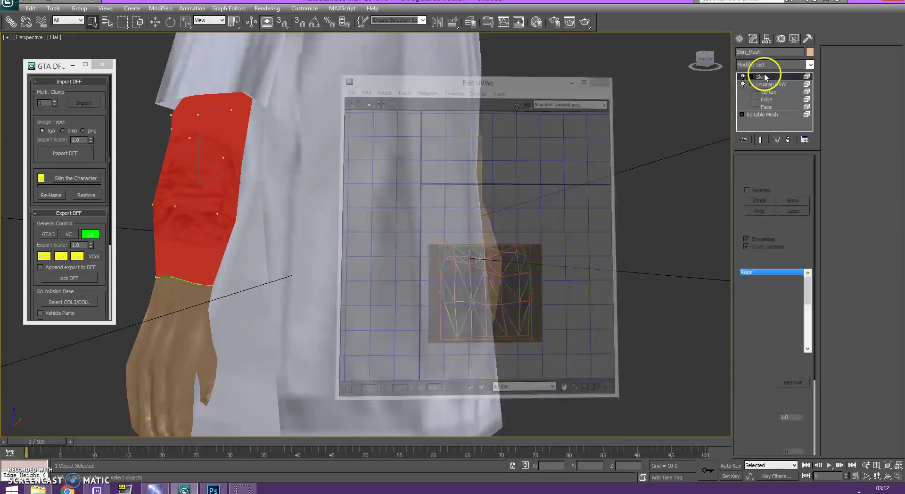
pyautogui.click(704, 60)
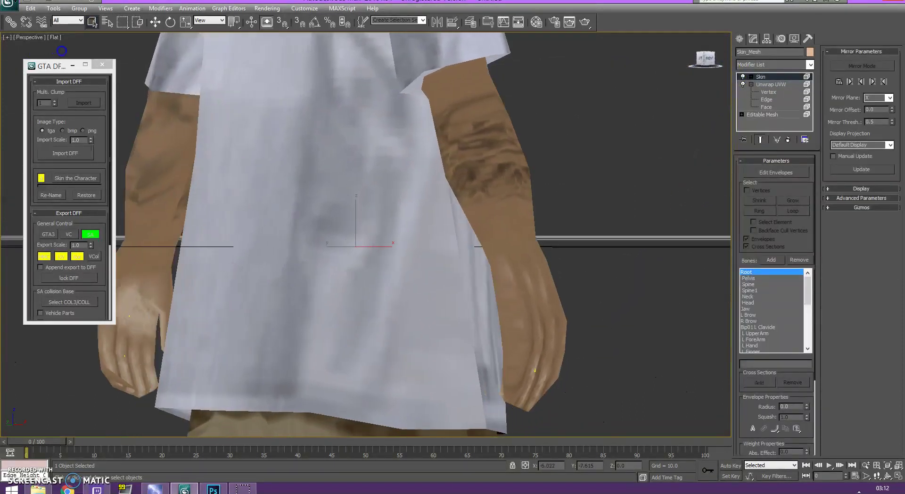
pyautogui.keyDown('alt'); pyautogui.moveTo(136, 43); pyautogui.dragTo(513, 89, button='middle'); pyautogui.keyUp('alt')
pyautogui.scroll(3, 268, 266)
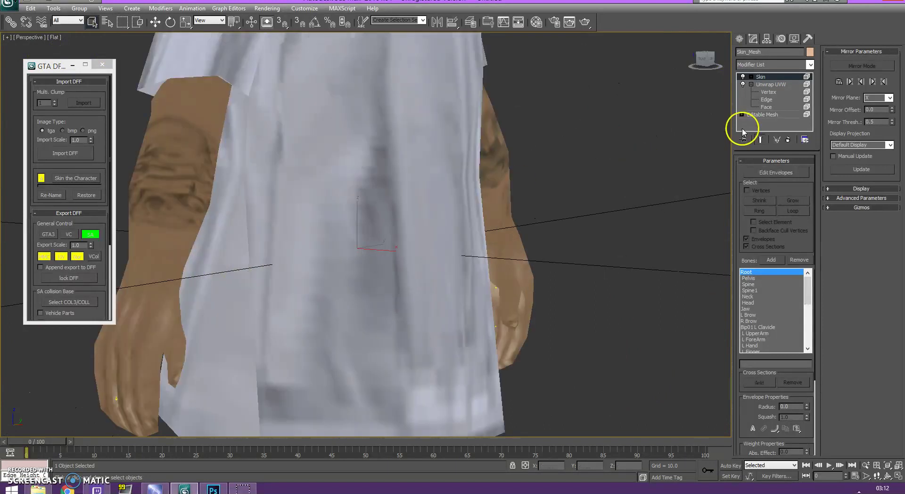
pyautogui.click(770, 84)
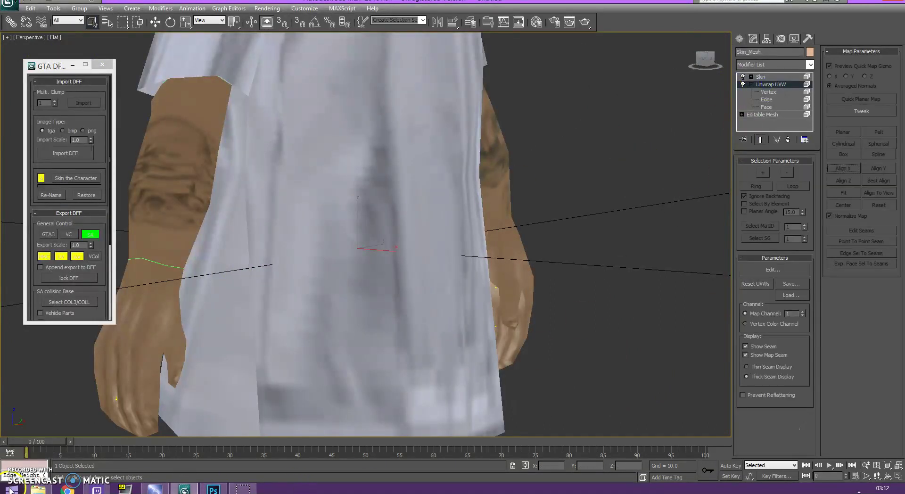
# Open filler.jpg from the tattoos folder in Photoshop.
pyautogui.click(38, 489)
pyautogui.click(698, 309)
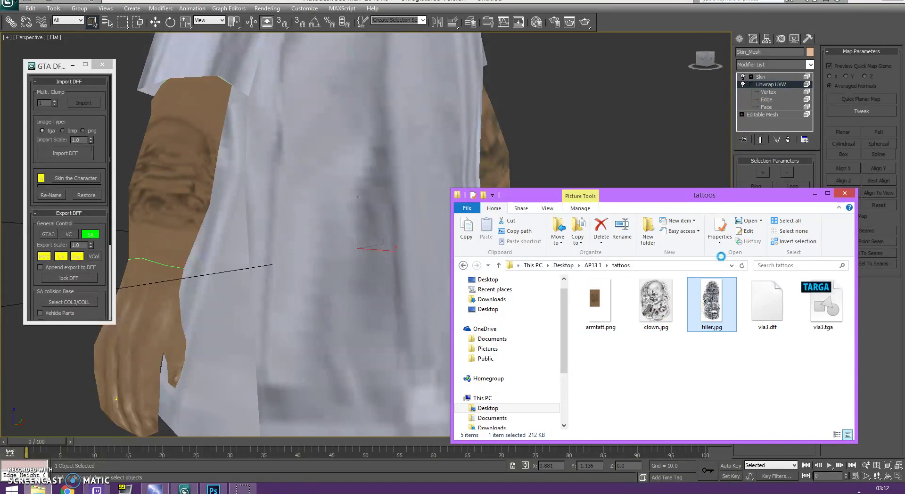
pyautogui.rightClick(696, 307)
pyautogui.moveTo(723, 139)
pyautogui.click(664, 146)
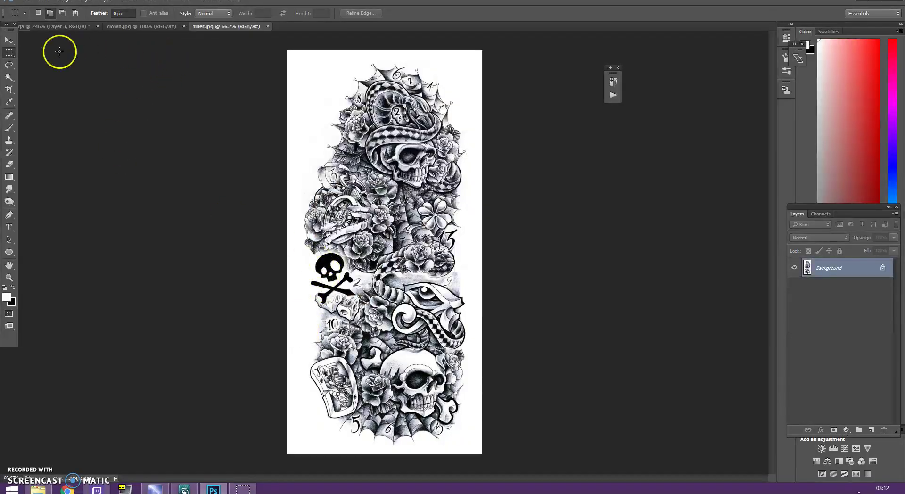
# Copy the whole sleeve tattoo image from filler.jpg into the arm texture document as a new layer.
pyautogui.moveTo(241, 75); pyautogui.dragTo(624, 425)
pyautogui.keyDown('ctrl'); pyautogui.moveTo(298, 57); pyautogui.dragTo(182, 55); pyautogui.keyUp('ctrl')
pyautogui.click(43, 1)
pyautogui.click(108, 174)
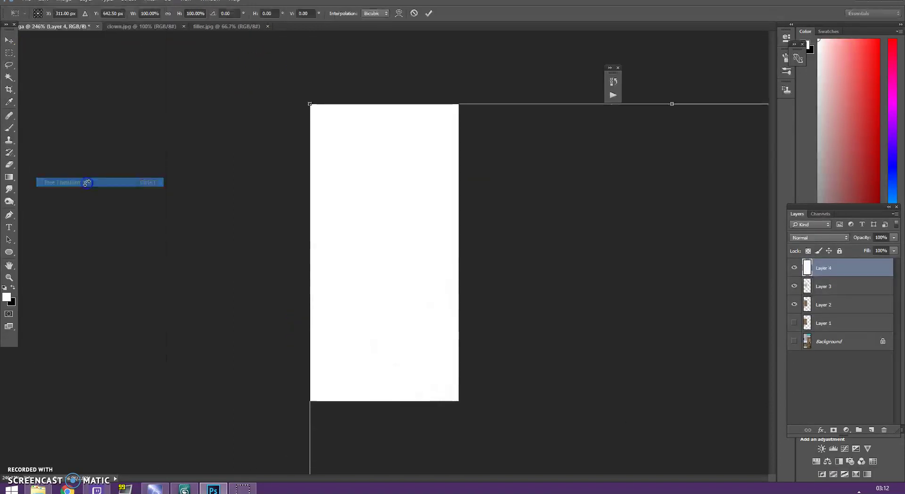
# Scale the sleeve tattoo layer down to about 10.29% width and 13% height so it fits within the canvas.
pyautogui.click(9, 277)
pyautogui.moveTo(263, 248); pyautogui.dragTo(184, 323)
pyautogui.click(9, 52)
pyautogui.click(333, 252)
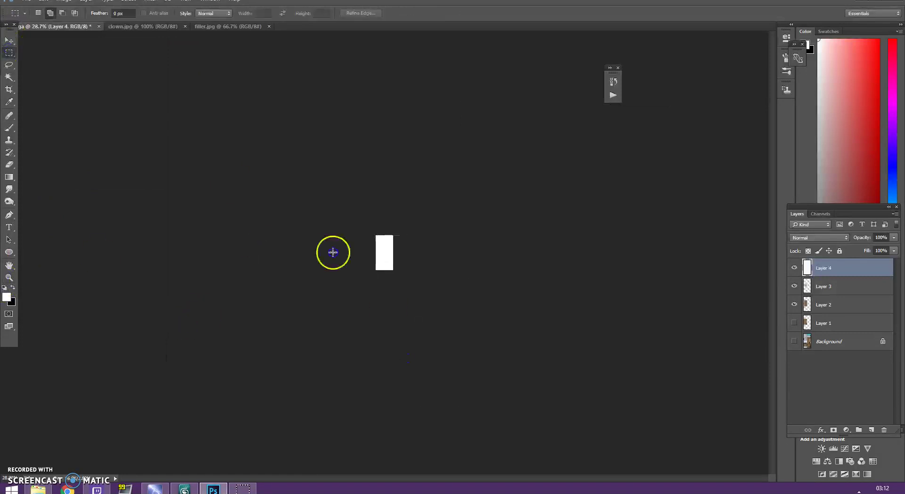
pyautogui.click(9, 40)
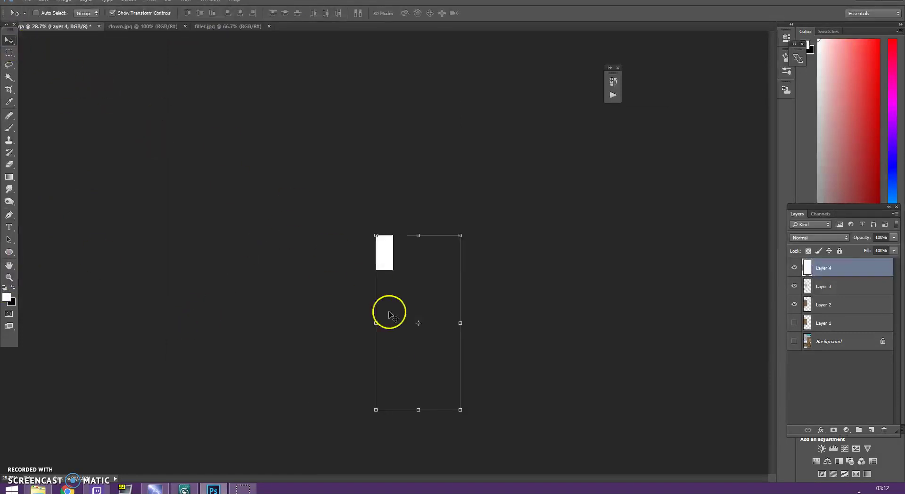
pyautogui.moveTo(461, 412); pyautogui.dragTo(453, 405)
pyautogui.moveTo(419, 308); pyautogui.dragTo(384, 258)
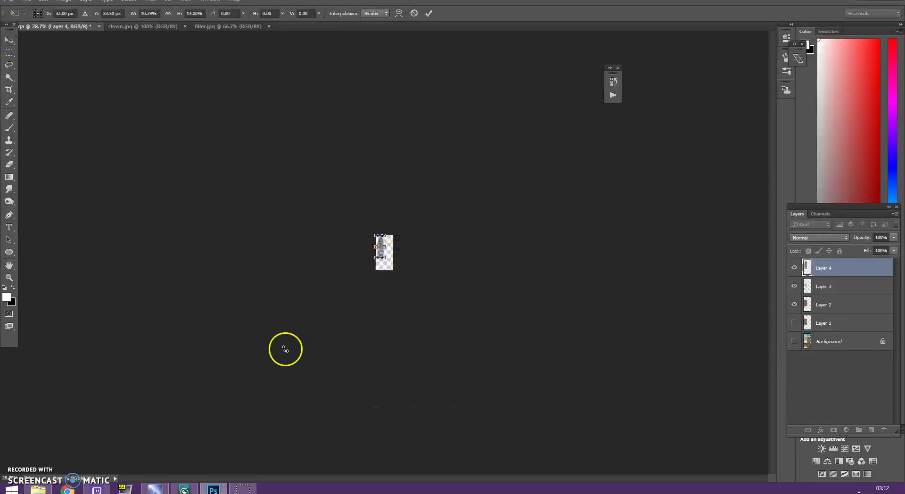
# Position the sleeve tattoo layer over the brown skin patch, narrow it to the patch's width, and apply the transform.
pyautogui.click(8, 278)
pyautogui.click(384, 249)
pyautogui.click(9, 41)
pyautogui.moveTo(353, 128); pyautogui.dragTo(353, 190)
pyautogui.doubleClick(339, 214)
pyautogui.moveTo(323, 241); pyautogui.dragTo(326, 241)
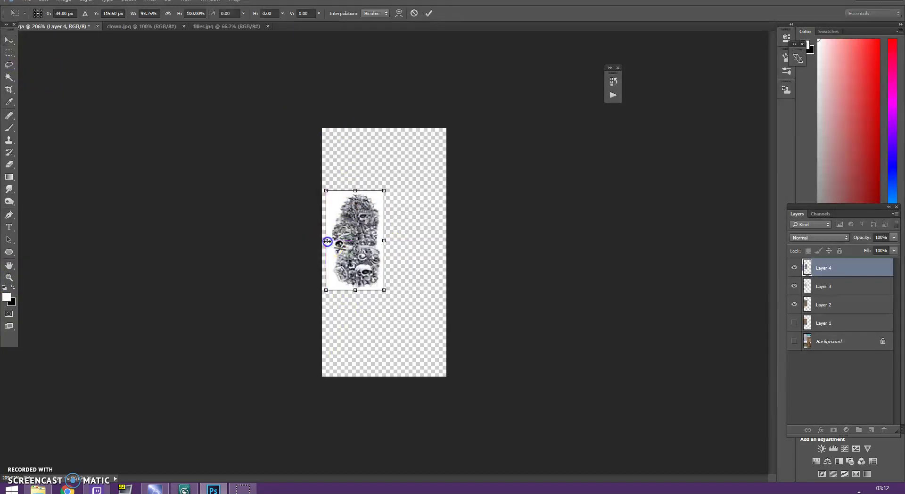
pyautogui.press('Return')
# Set the sleeve tattoo layer's blend mode to Multiply and hide Layer 3.
pyautogui.click(822, 238)
pyautogui.click(818, 269)
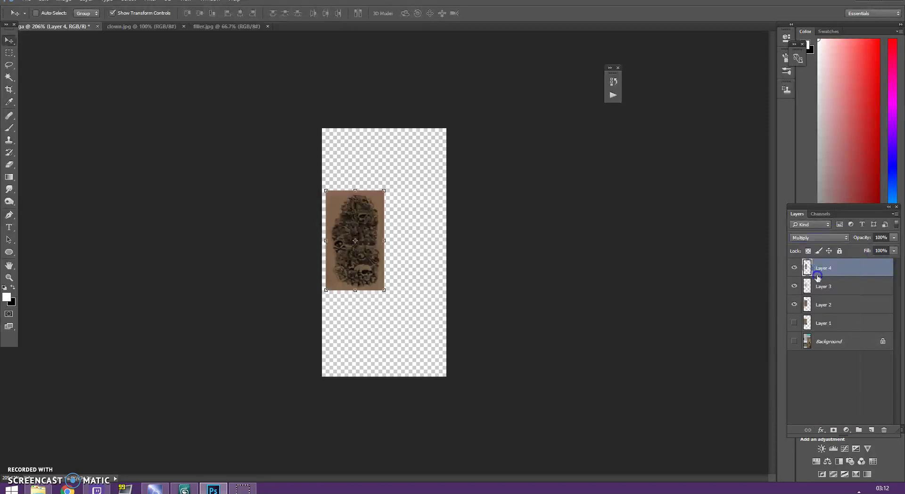
pyautogui.click(794, 286)
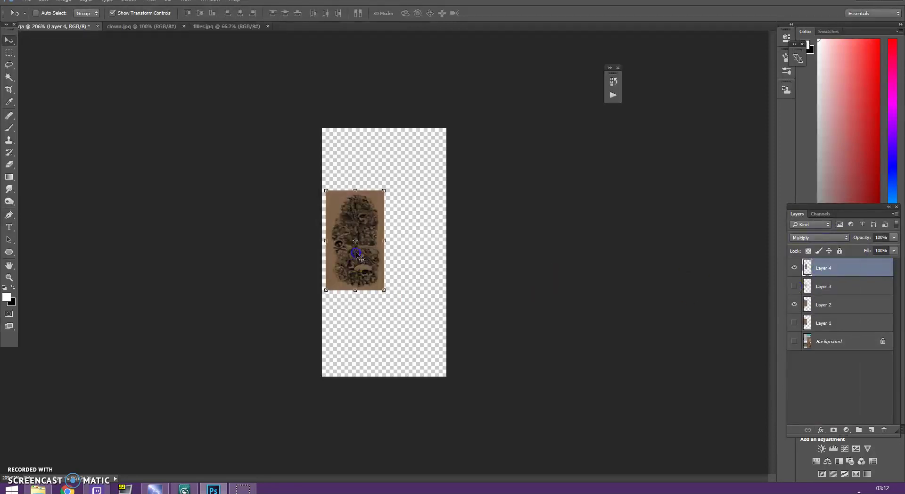
# Enlarge the sleeve tattoo layer to about 143.33% width and 116.50% height, centered over the skin patch, and apply it.
pyautogui.click(43, 1)
pyautogui.click(81, 179)
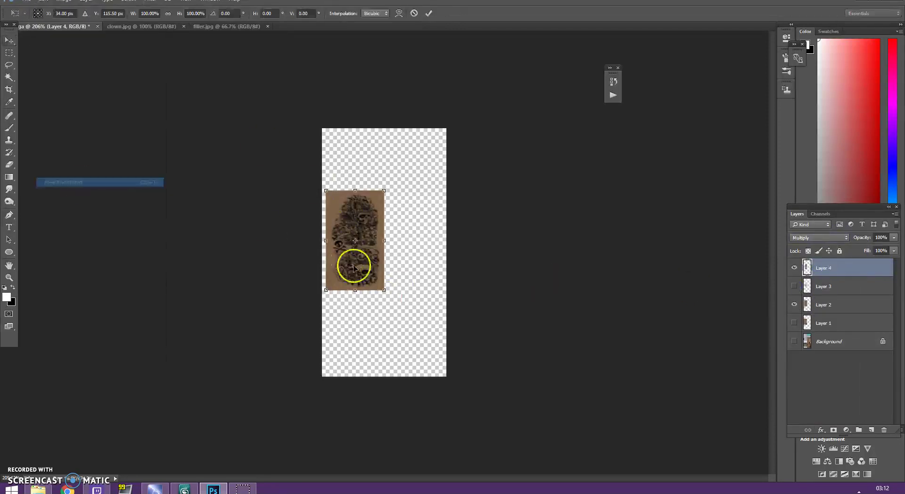
pyautogui.moveTo(383, 242)
pyautogui.mouseDown()
pyautogui.moveTo(393, 240)
pyautogui.moveTo(370, 252)
pyautogui.moveTo(396, 238)
pyautogui.mouseUp()
pyautogui.moveTo(352, 191); pyautogui.dragTo(358, 173)
pyautogui.moveTo(350, 222); pyautogui.dragTo(347, 227)
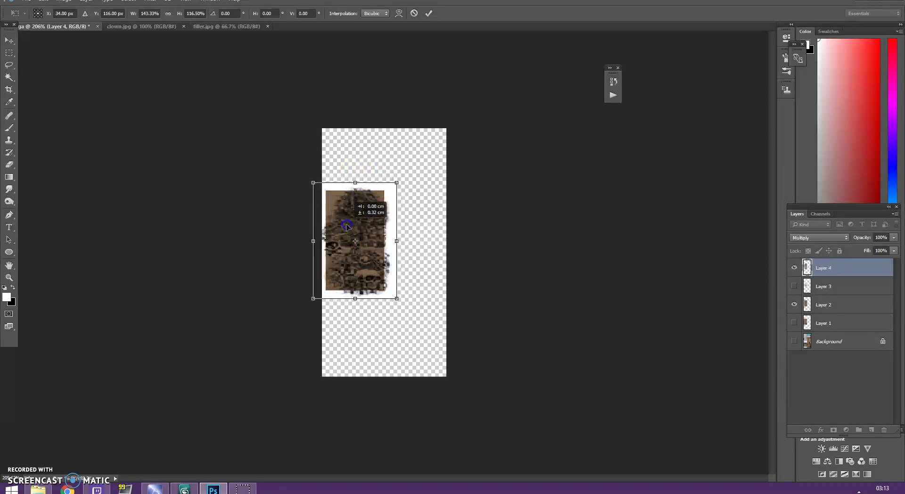
pyautogui.press('Return')
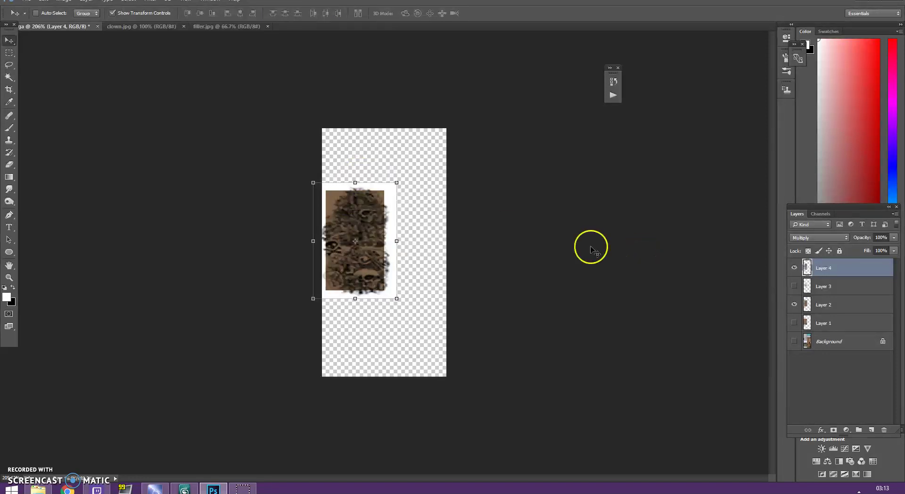
# Set the opacity of the sleeve tattoo on Layer 4 to 50% and keep that layer active.
pyautogui.click(880, 237)
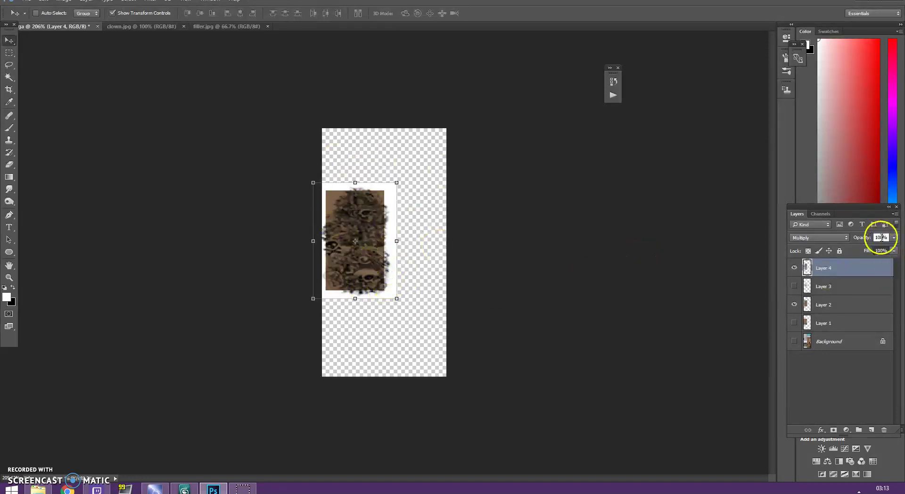
pyautogui.write('50')
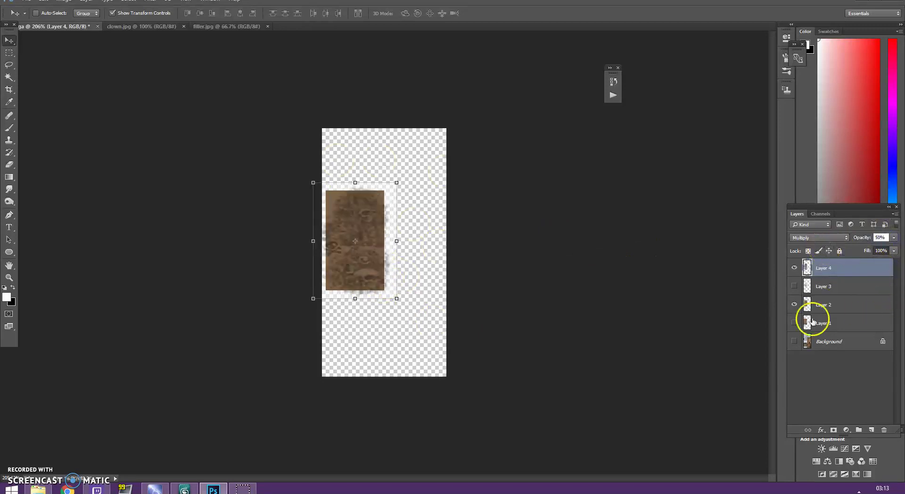
pyautogui.click(837, 281)
pyautogui.click(9, 53)
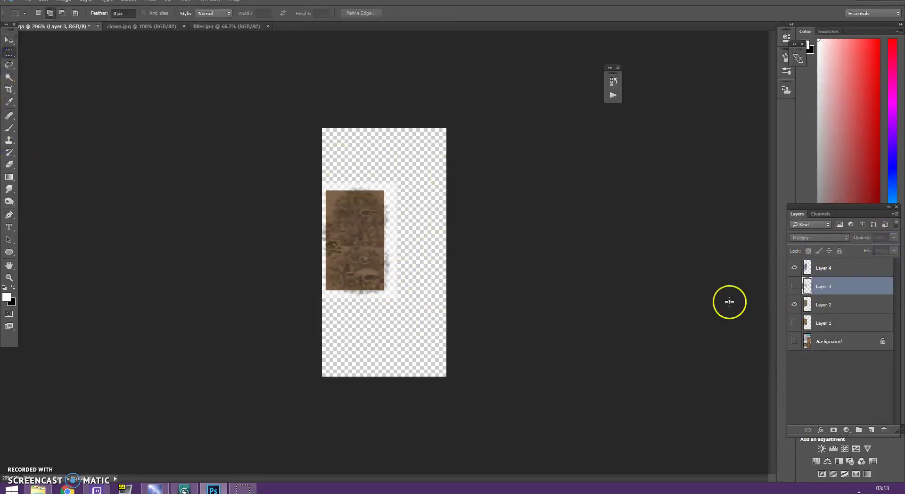
pyautogui.click(843, 268)
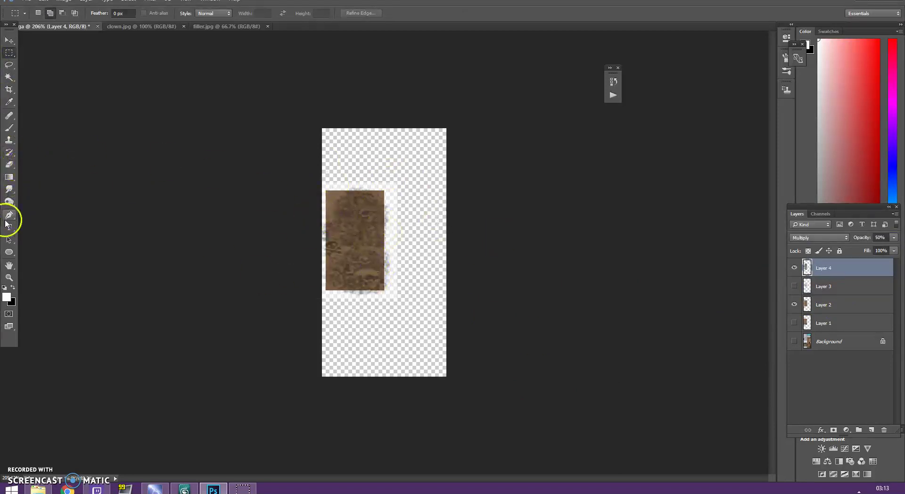
# Add the text "AP" over the brown skin patch and set its font to EmbossedGermanica Regular.
pyautogui.press('t')
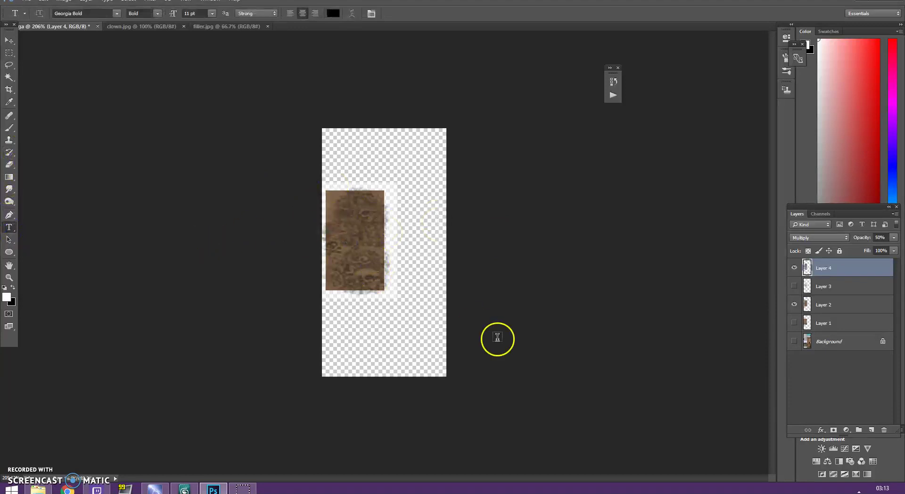
pyautogui.click(445, 312)
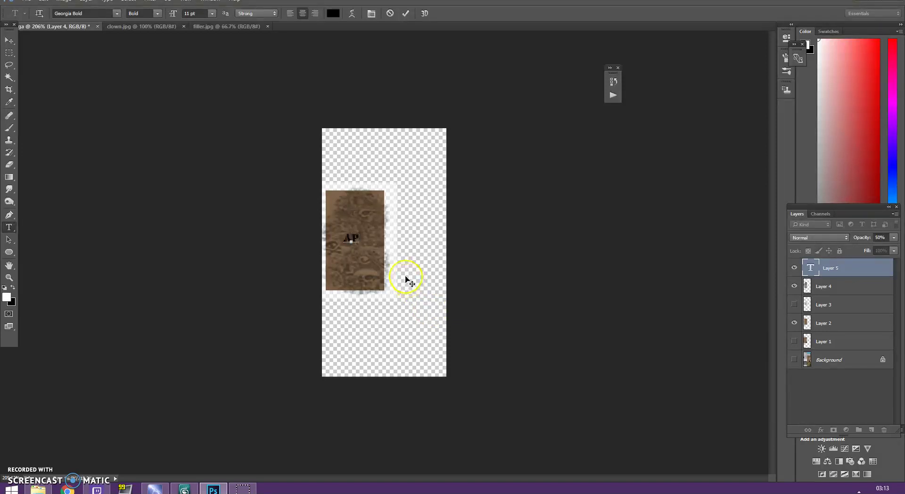
pyautogui.moveTo(363, 240); pyautogui.dragTo(273, 234)
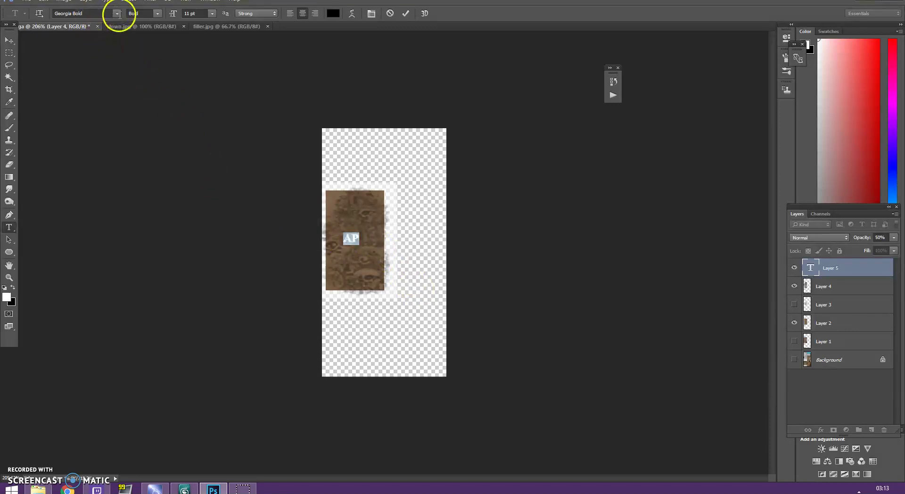
pyautogui.click(116, 14)
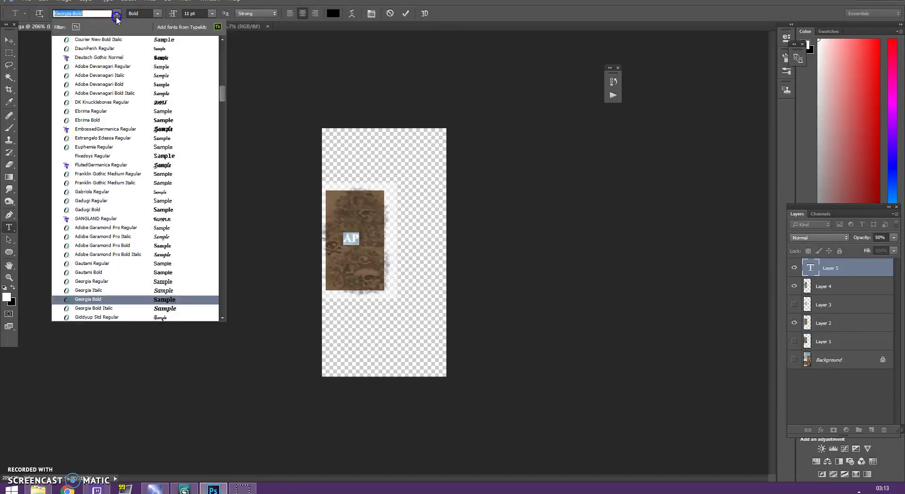
pyautogui.click(161, 129)
pyautogui.click(353, 226)
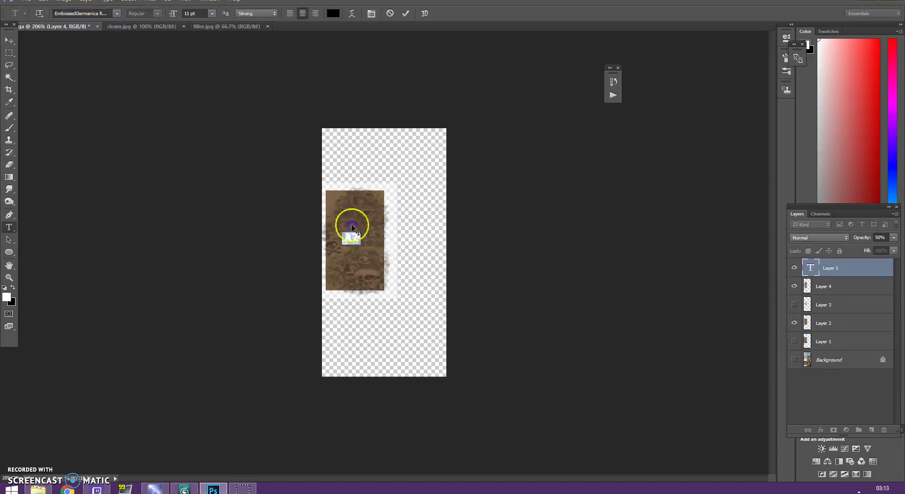
# Set the AP text's size to 24 pt and change its font to Deutsch Gothic Normal.
pyautogui.click(216, 14)
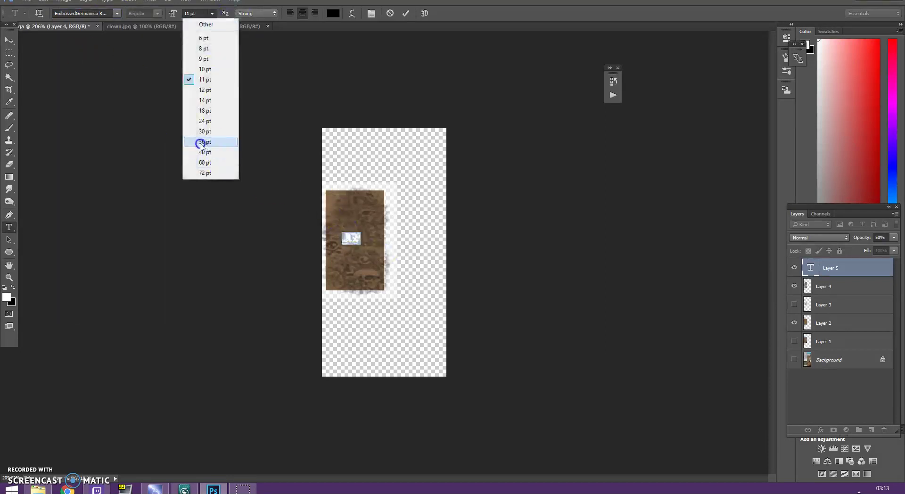
pyautogui.click(210, 162)
pyautogui.click(212, 14)
pyautogui.click(214, 152)
pyautogui.click(323, 237)
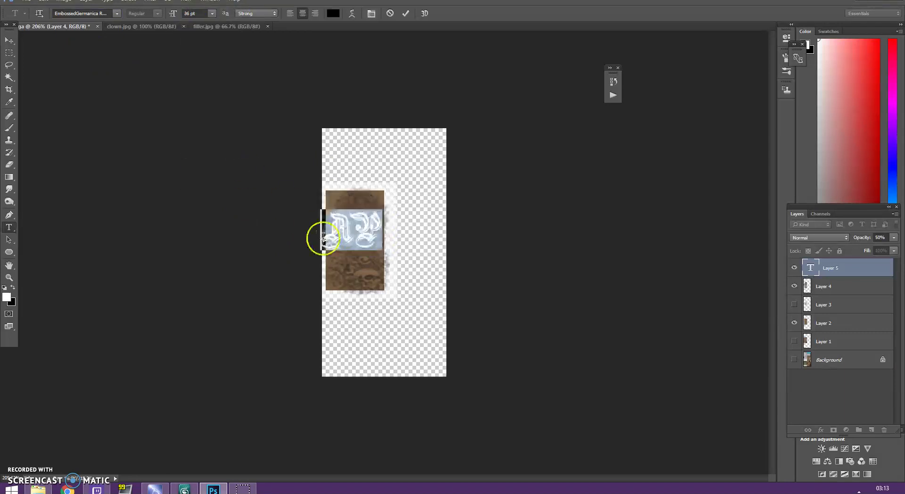
pyautogui.click(211, 14)
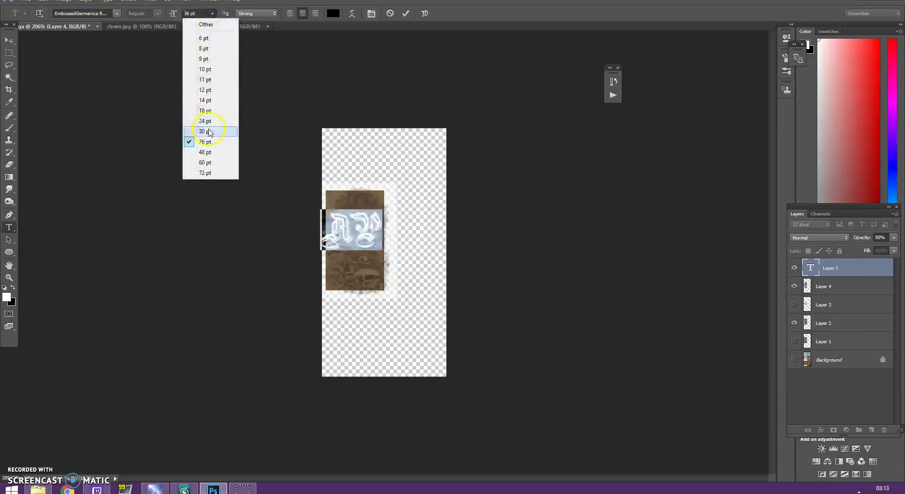
pyautogui.click(221, 131)
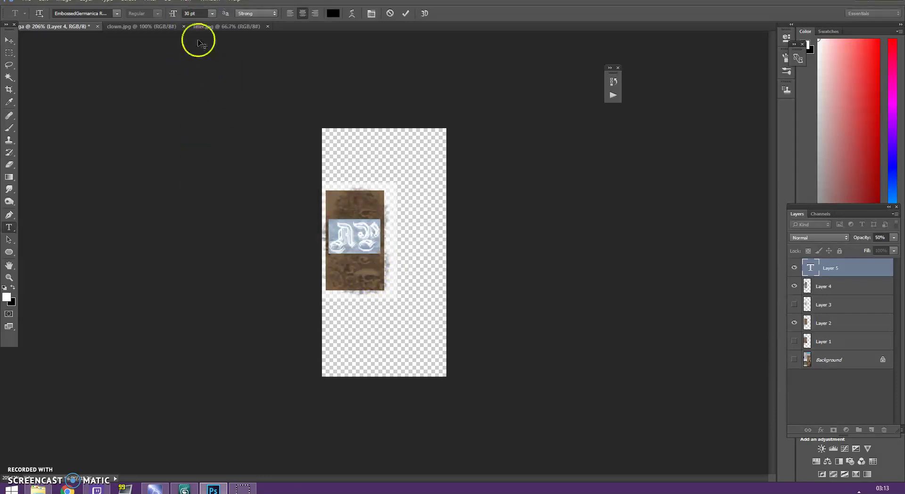
pyautogui.click(212, 14)
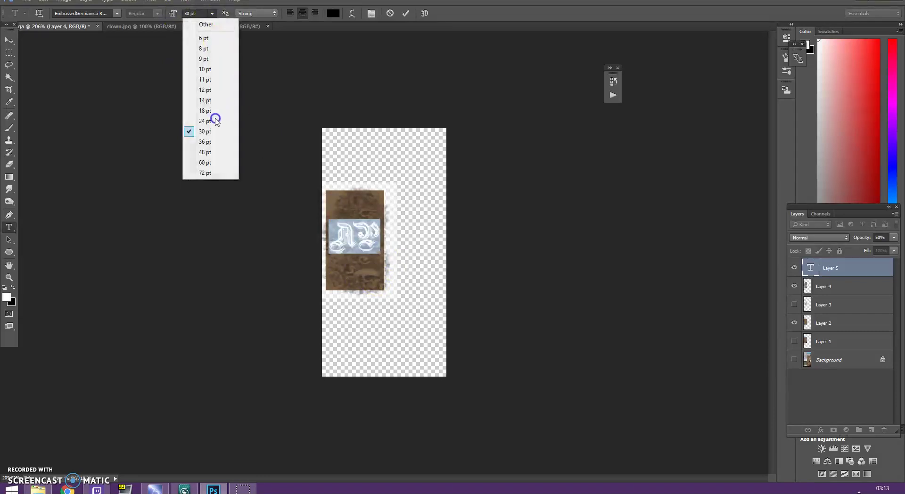
pyautogui.click(214, 121)
pyautogui.click(116, 13)
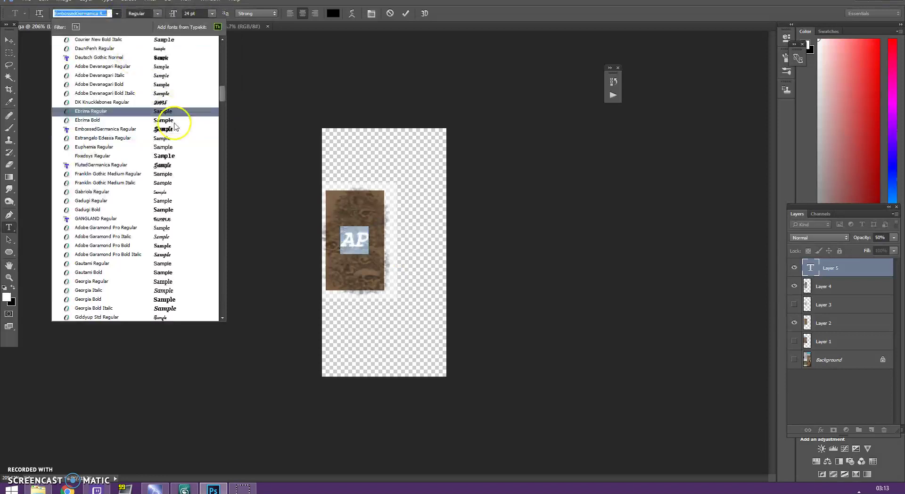
pyautogui.click(171, 58)
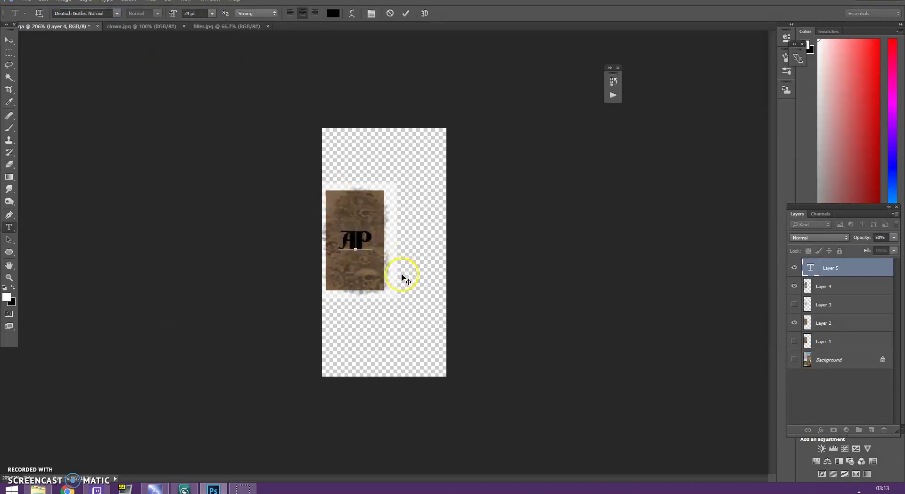
# Move the AP text against the right edge of the skin patch and commit it at 50% opacity.
pyautogui.moveTo(371, 251); pyautogui.dragTo(293, 244)
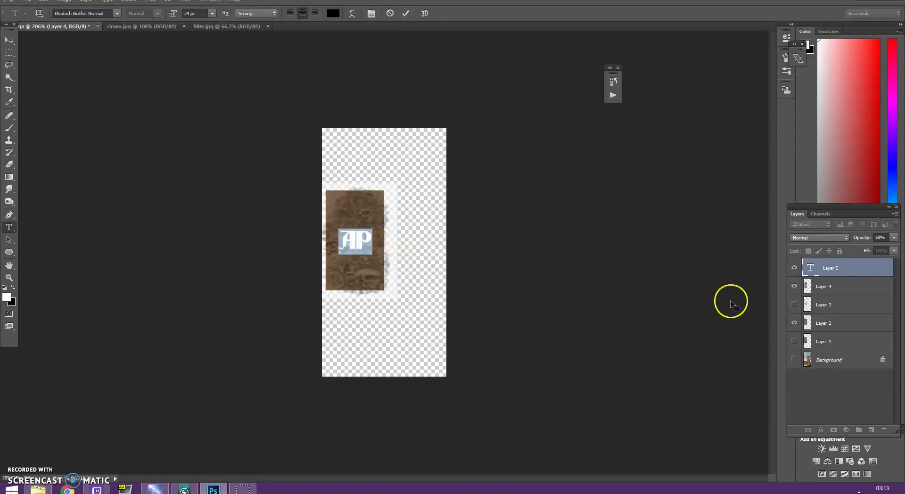
pyautogui.click(367, 231)
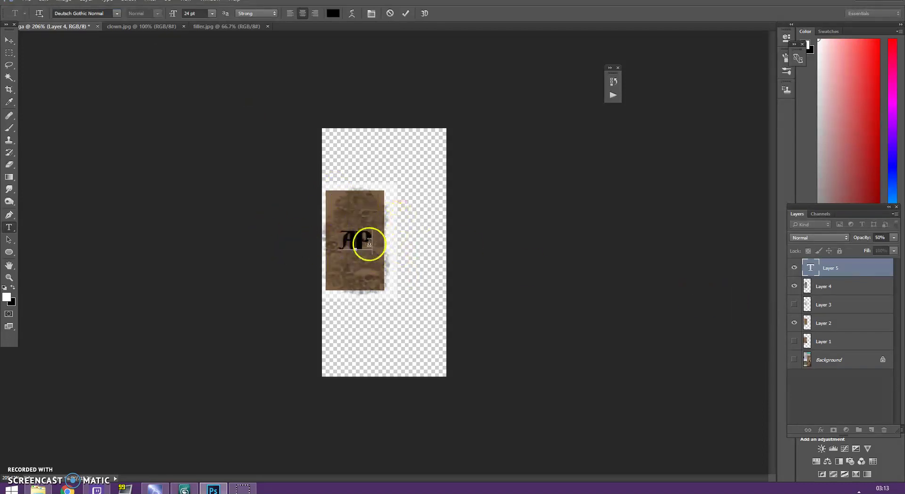
pyautogui.doubleClick(356, 243)
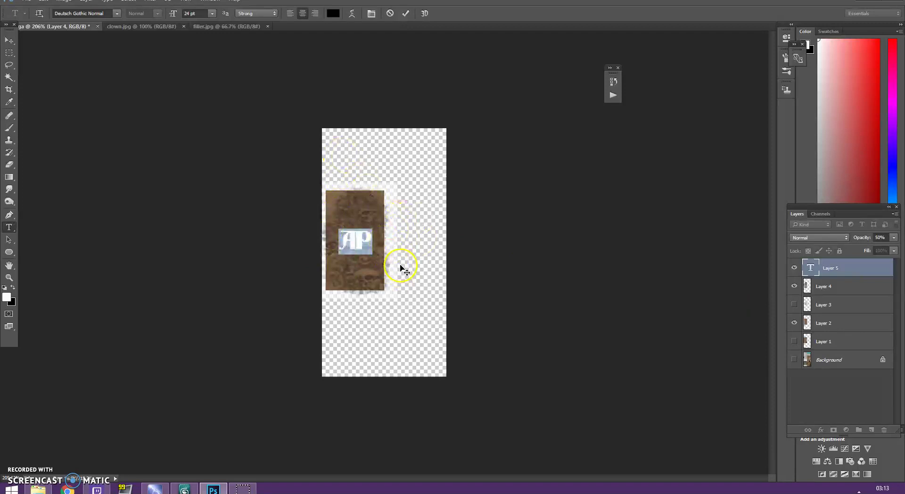
pyautogui.moveTo(400, 266); pyautogui.dragTo(390, 270)
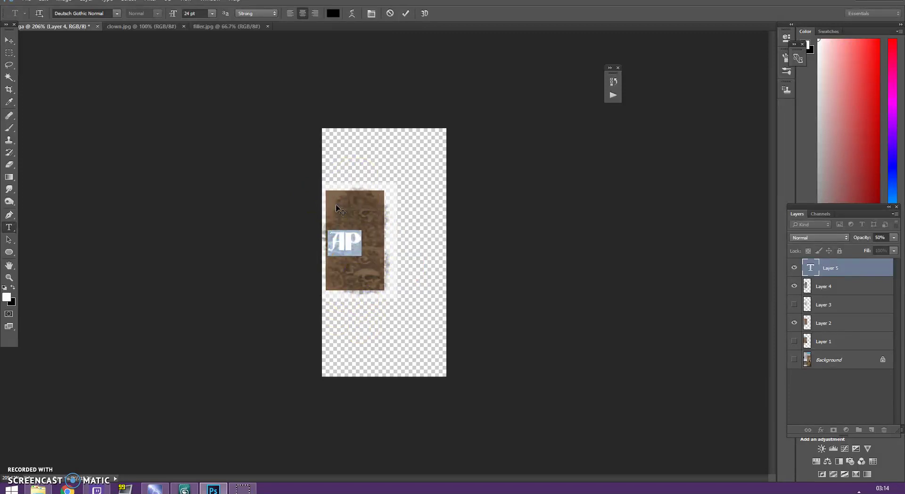
pyautogui.moveTo(378, 261); pyautogui.dragTo(399, 262)
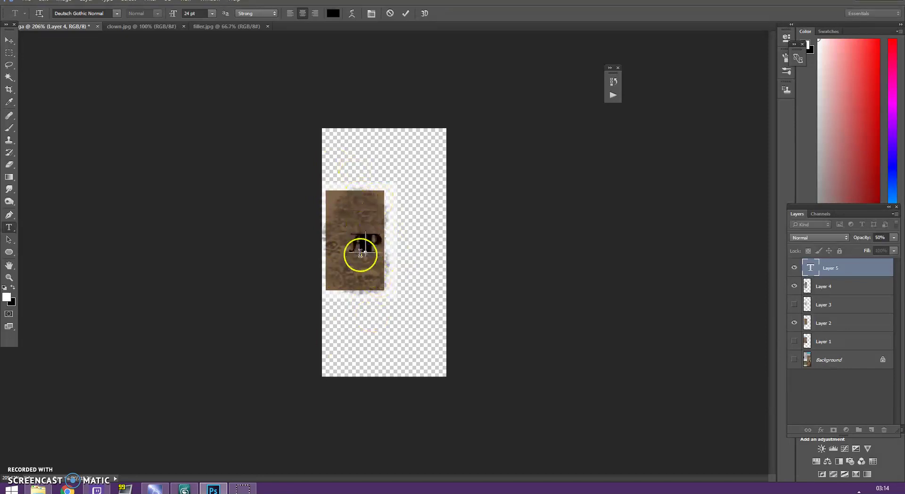
pyautogui.click(354, 239)
pyautogui.moveTo(372, 242); pyautogui.dragTo(345, 243)
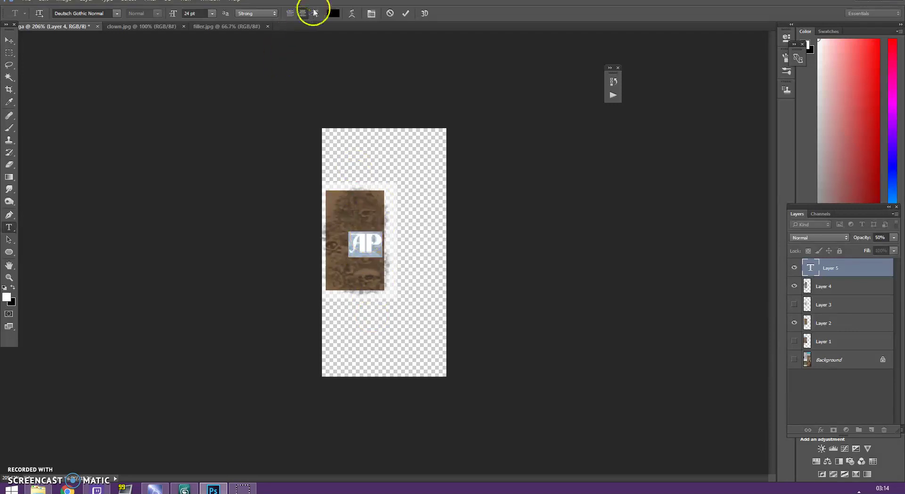
pyautogui.click(893, 241)
pyautogui.click(881, 238)
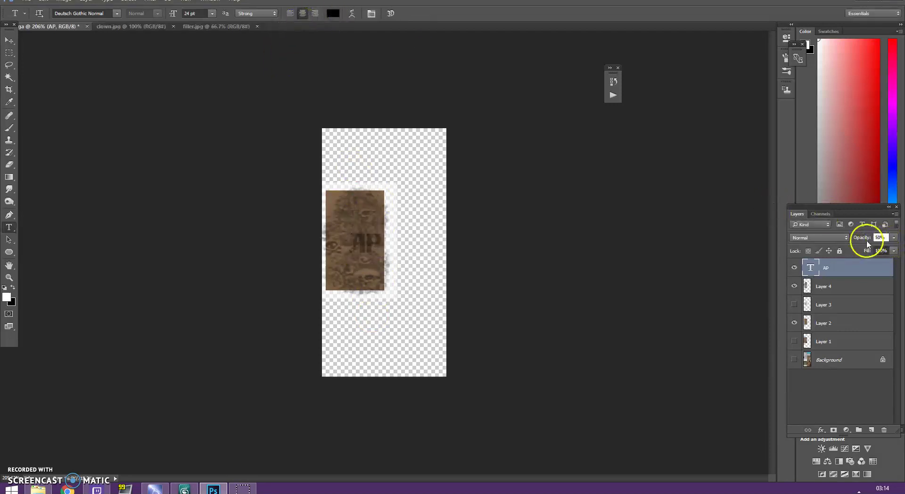
# Select the AP lettering with the Magic Wand, clear that shape from the sleeve tattoo on Layer 4, and deselect.
pyautogui.click(8, 77)
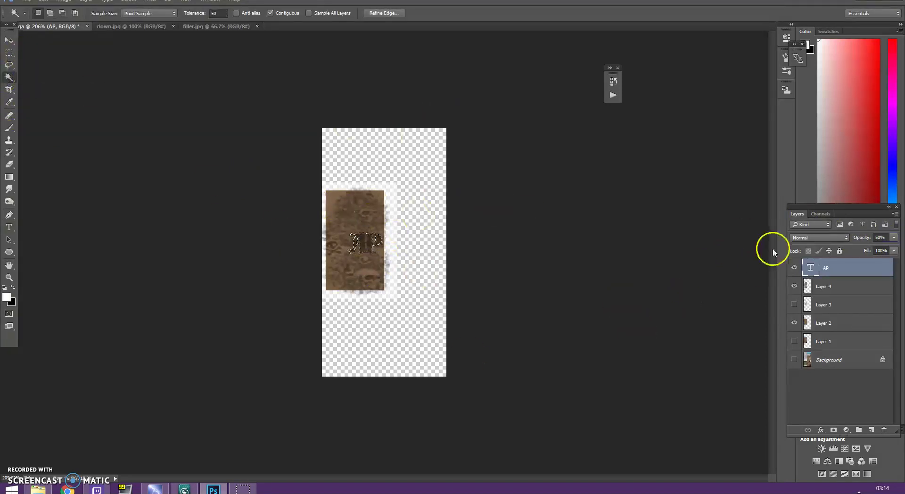
pyautogui.click(825, 287)
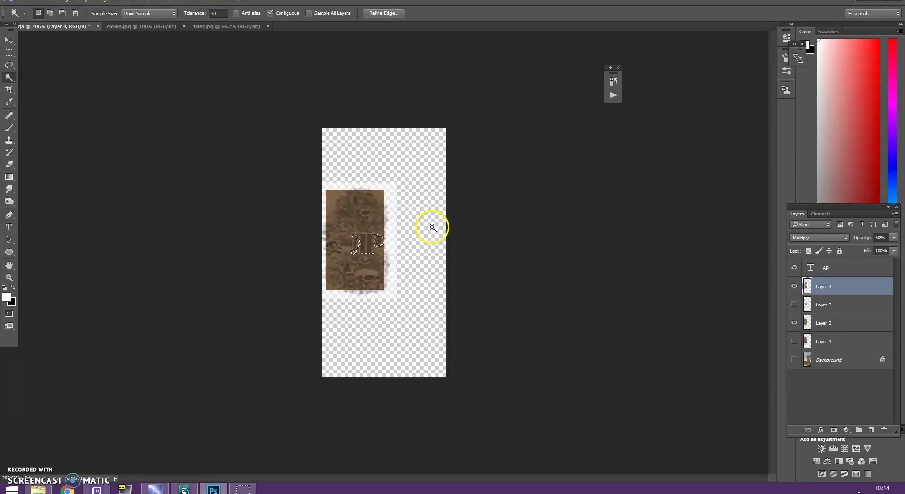
pyautogui.hotkey('ctrl', 'd')
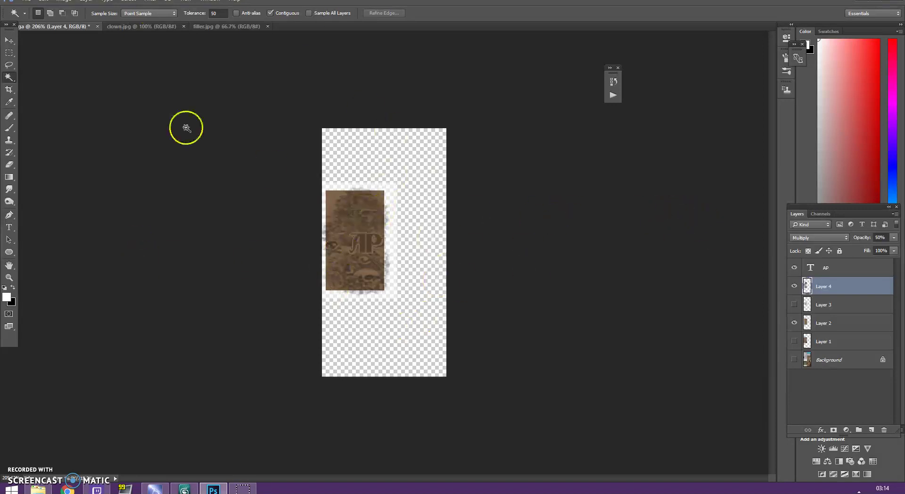
# Save a PNG copy of the texture as tatt2 in the tattoos folder, accepting the PNG options.
pyautogui.click(26, 1)
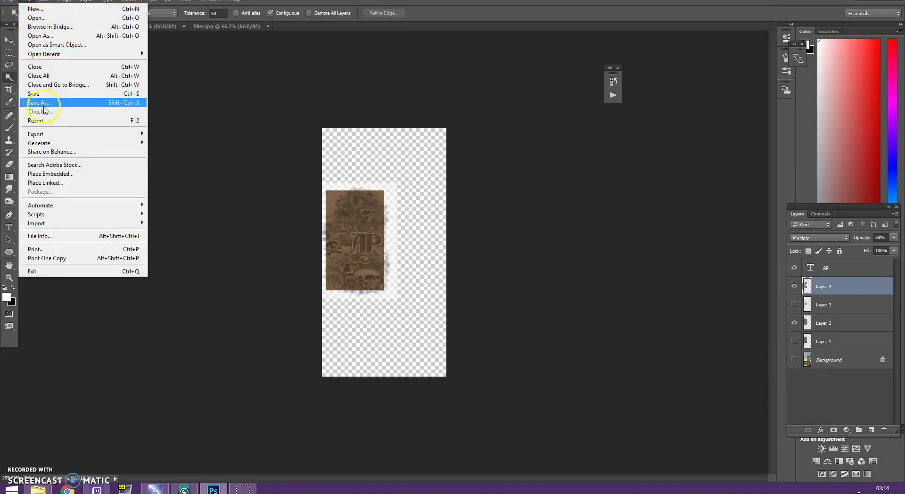
pyautogui.click(43, 103)
pyautogui.click(120, 389)
pyautogui.click(108, 352)
pyautogui.doubleClick(85, 378)
pyautogui.write('art')
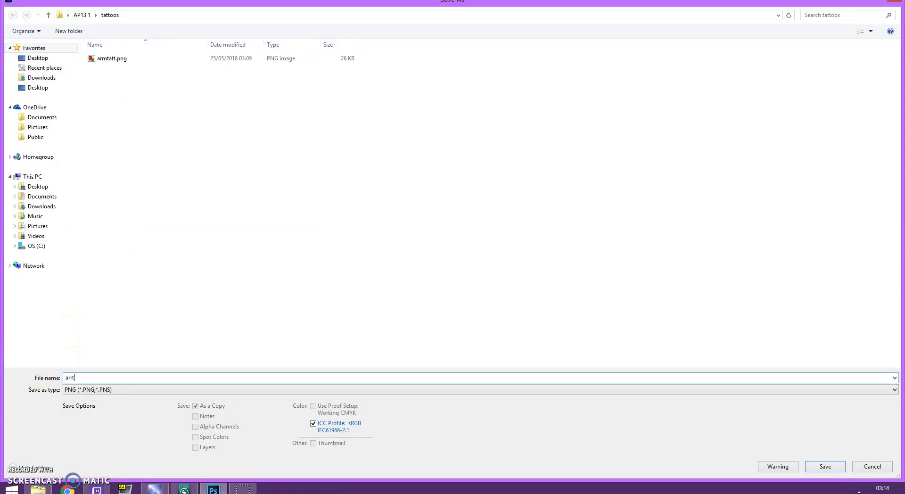
pyautogui.write('tatt2')
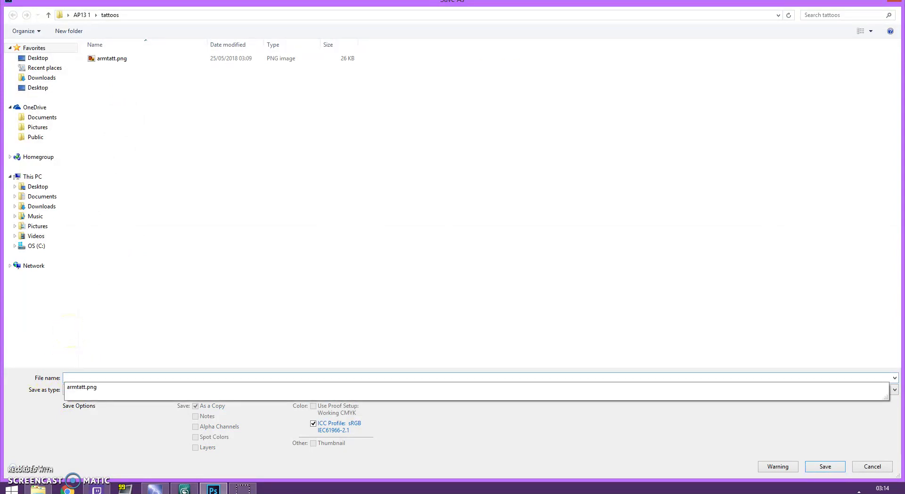
pyautogui.click(836, 472)
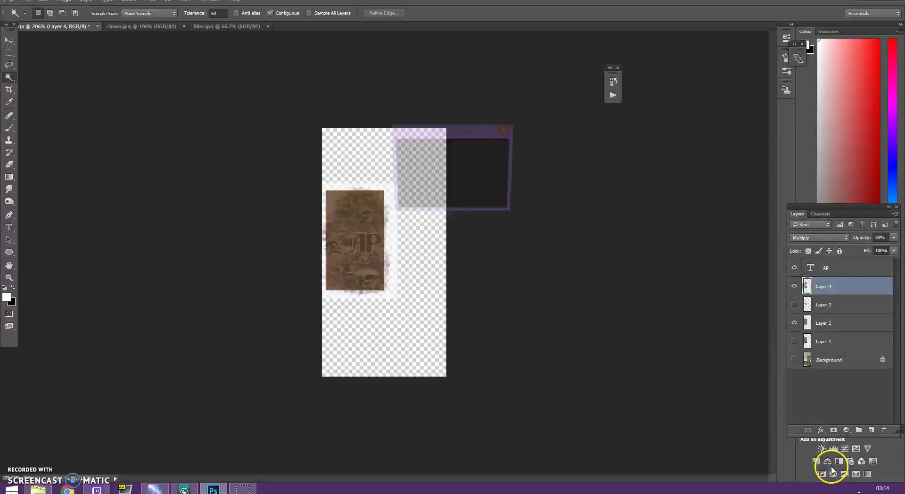
pyautogui.click(483, 149)
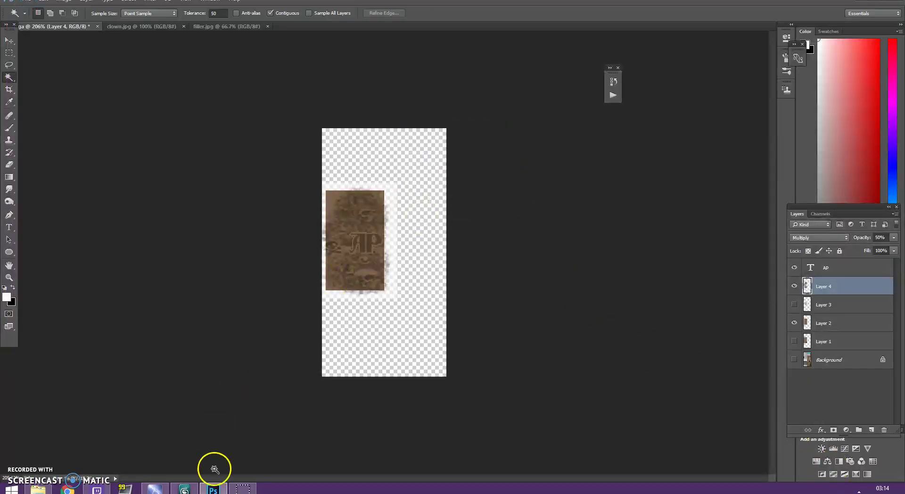
# Switch to 3ds Max and collapse the Unwrap UVW modifier into the character's Editable Mesh, keeping the Skin modifier.
pyautogui.click(179, 489)
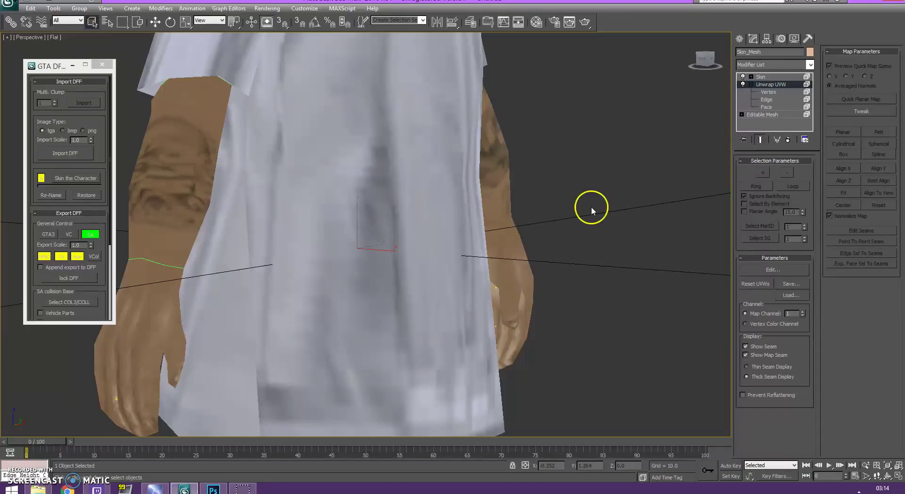
pyautogui.scroll(-2, 644, 117)
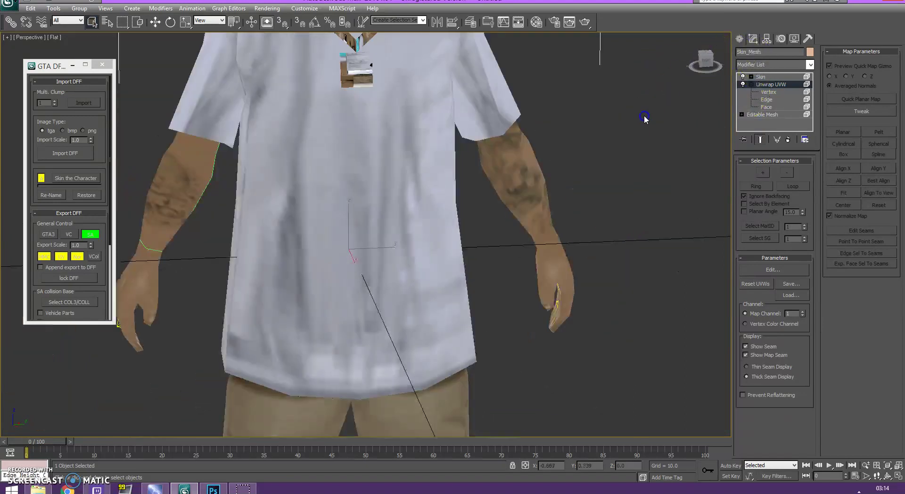
pyautogui.click(471, 203)
pyautogui.click(540, 167)
pyautogui.click(773, 84)
pyautogui.rightClick(778, 84)
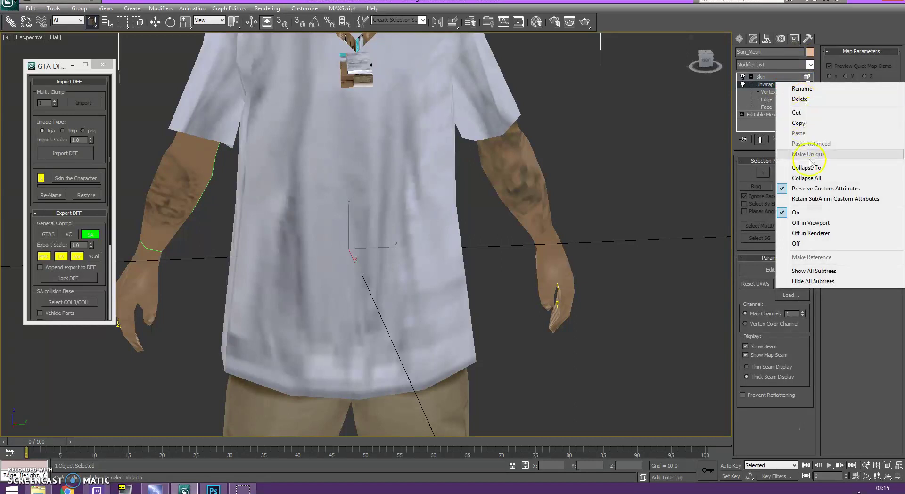
pyautogui.click(807, 177)
pyautogui.click(717, 161)
pyautogui.click(528, 185)
# Select both halves of the other forearm as elements of the Editable Mesh.
pyautogui.click(773, 84)
pyautogui.click(796, 174)
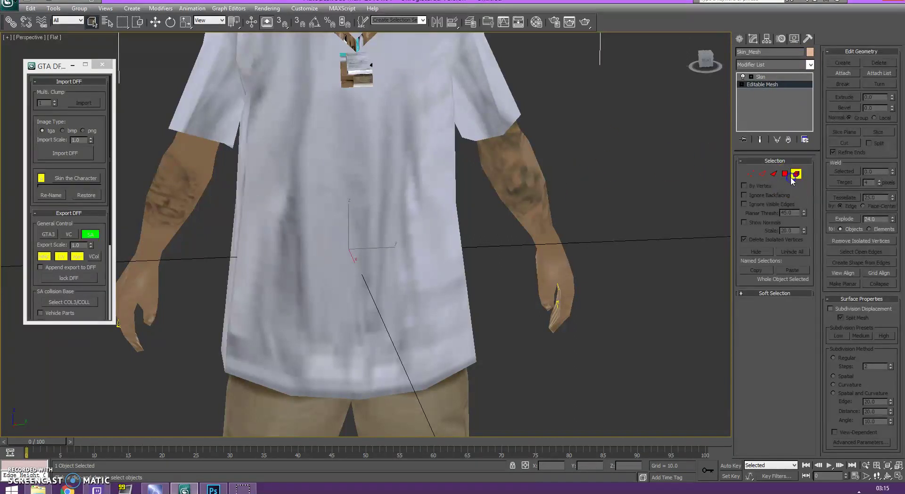
pyautogui.click(500, 160)
pyautogui.moveTo(705, 60); pyautogui.dragTo(427, 103)
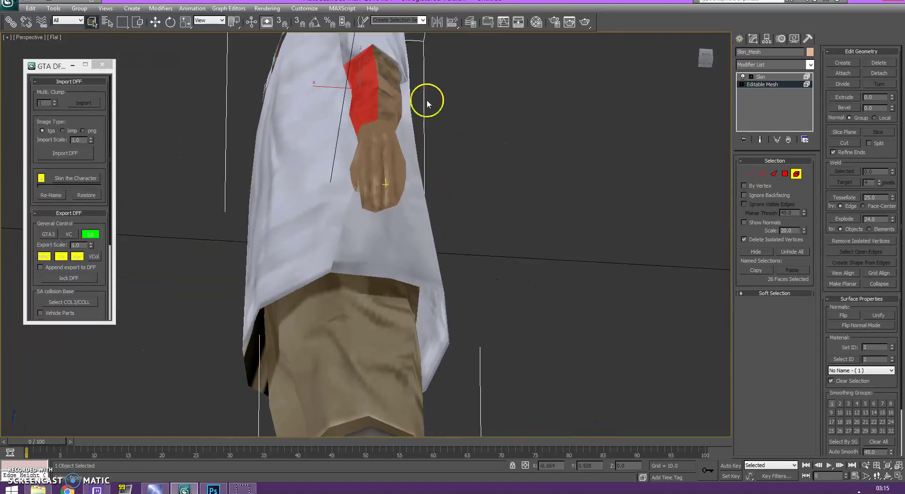
pyautogui.keyDown('ctrl'); pyautogui.click(402, 99); pyautogui.keyUp('ctrl')
pyautogui.click(402, 105)
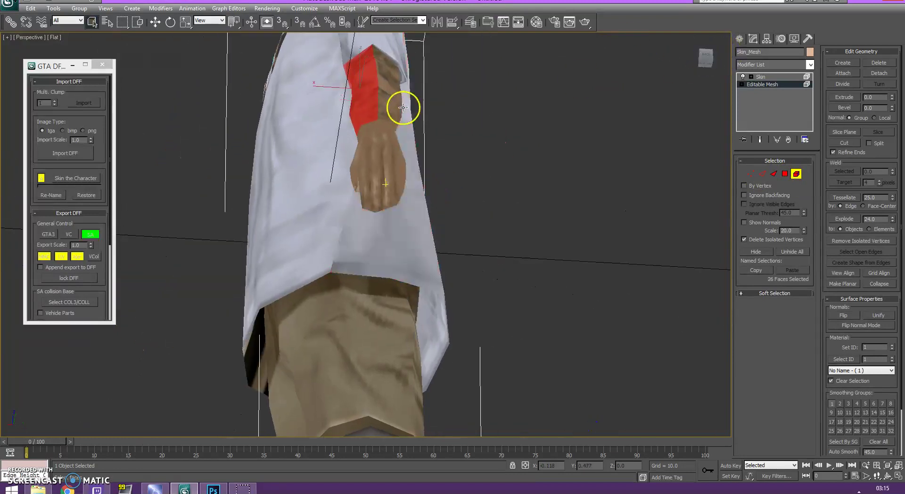
# Apply armtatt2.png from the tattoos folder to the selected forearm elements.
pyautogui.click(707, 56)
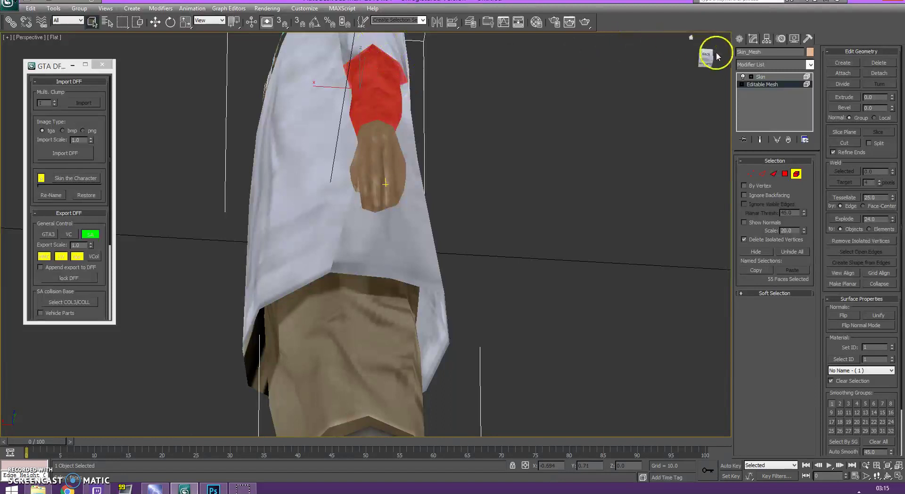
pyautogui.click(809, 64)
pyautogui.click(37, 489)
pyautogui.moveTo(655, 302); pyautogui.dragTo(450, 179)
# Add an Unwrap UVW modifier to the selected forearm beneath the Skin modifier.
pyautogui.click(785, 65)
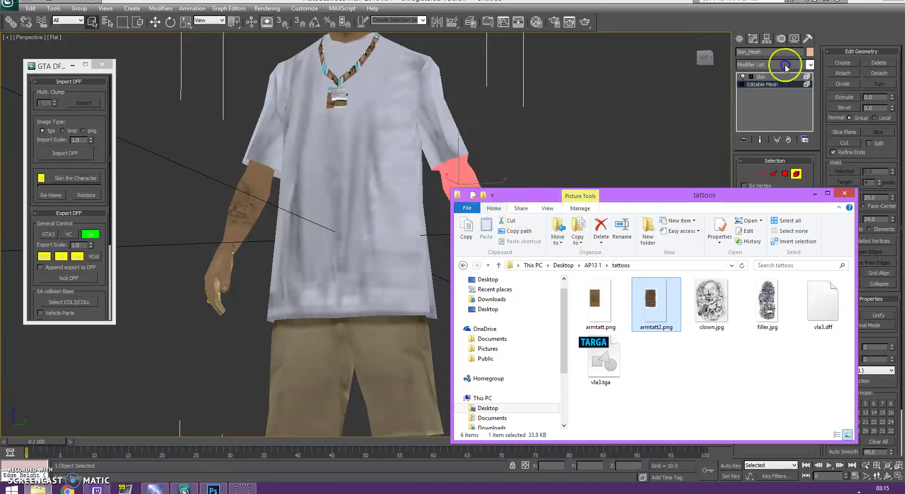
pyautogui.click(821, 71)
pyautogui.click(810, 65)
pyautogui.scroll(-10, 778, 330)
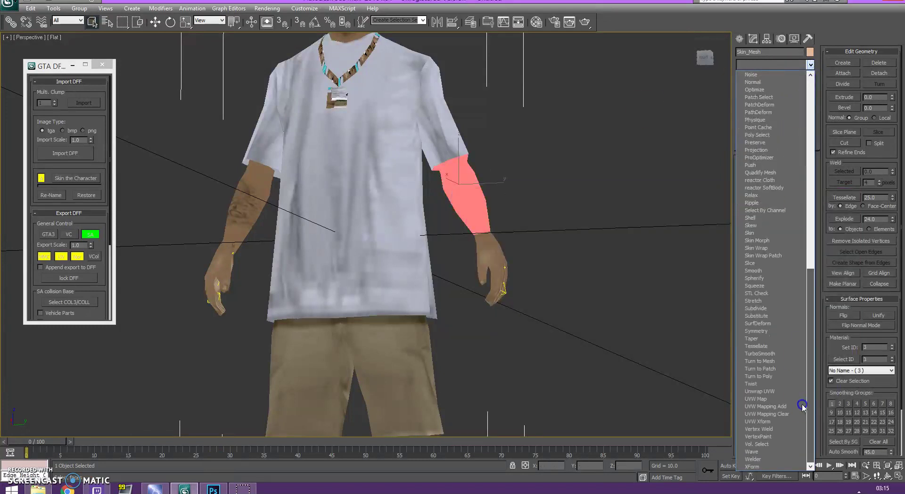
pyautogui.click(782, 392)
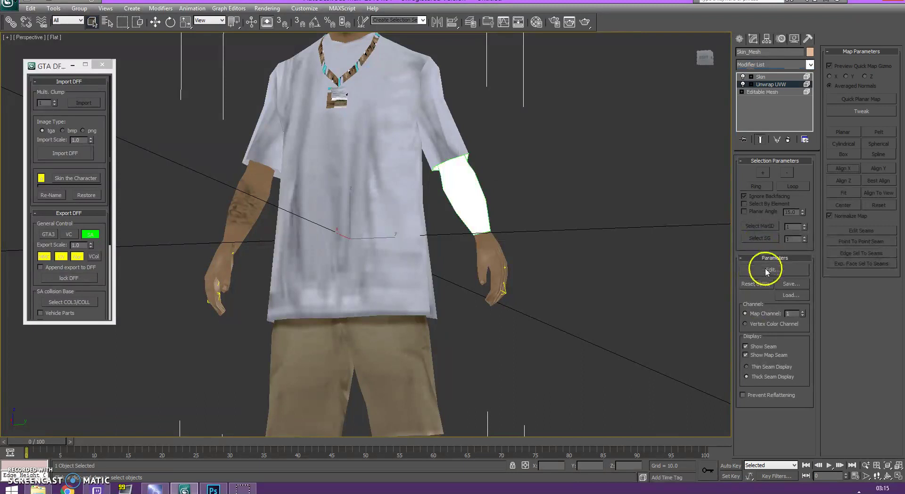
# Open the UV editor, show armtatt2.png as its background, and restore the editor to a smaller window.
pyautogui.click(764, 268)
pyautogui.click(257, 22)
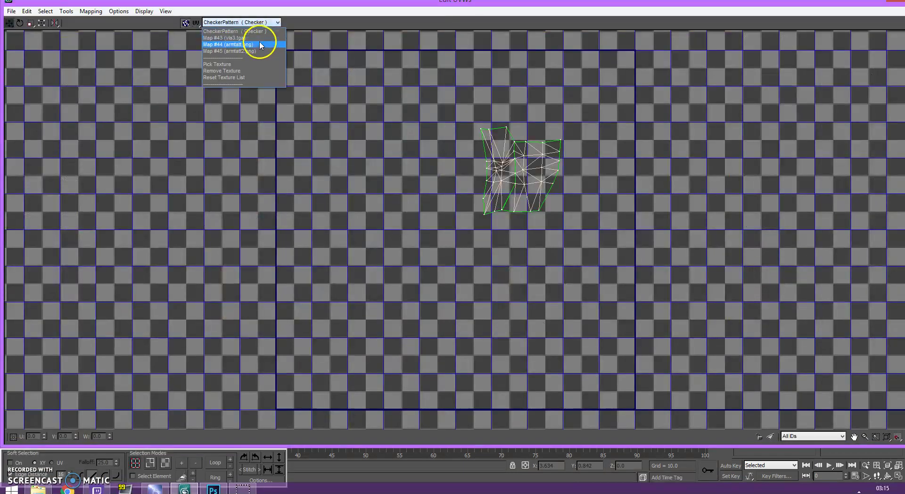
pyautogui.click(256, 51)
pyautogui.doubleClick(374, 2)
# Select all of the forearm's UV faces and apply normal mapping to them.
pyautogui.click(767, 91)
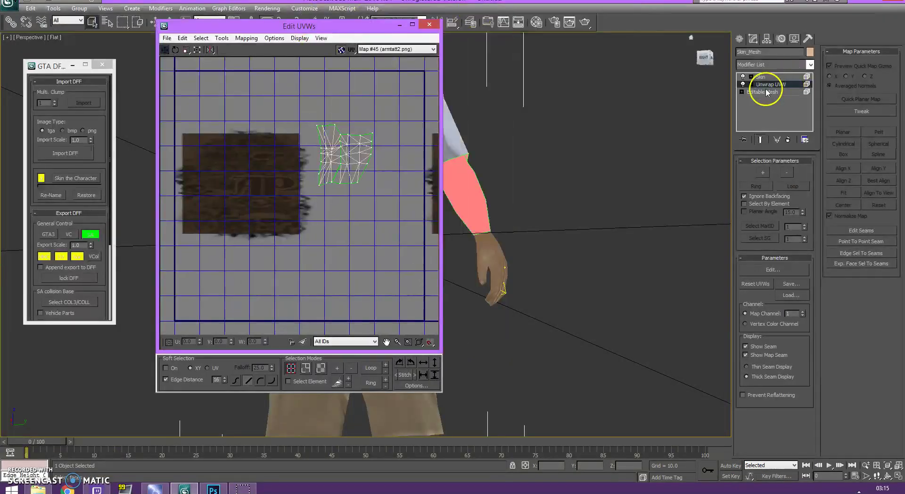
pyautogui.click(765, 107)
pyautogui.click(228, 289)
pyautogui.hotkey('ctrl', 'a')
pyautogui.click(246, 38)
pyautogui.click(246, 63)
pyautogui.click(152, 48)
# Rotate the first forearm UV shell upright and place it over the tattoo texture.
pyautogui.click(197, 50)
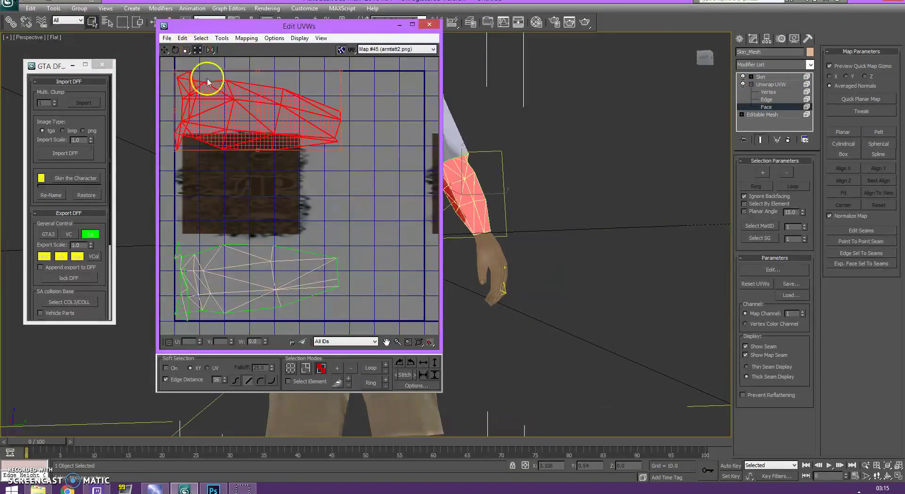
pyautogui.moveTo(277, 81); pyautogui.dragTo(298, 143)
pyautogui.hotkey('ctrl', 'z')
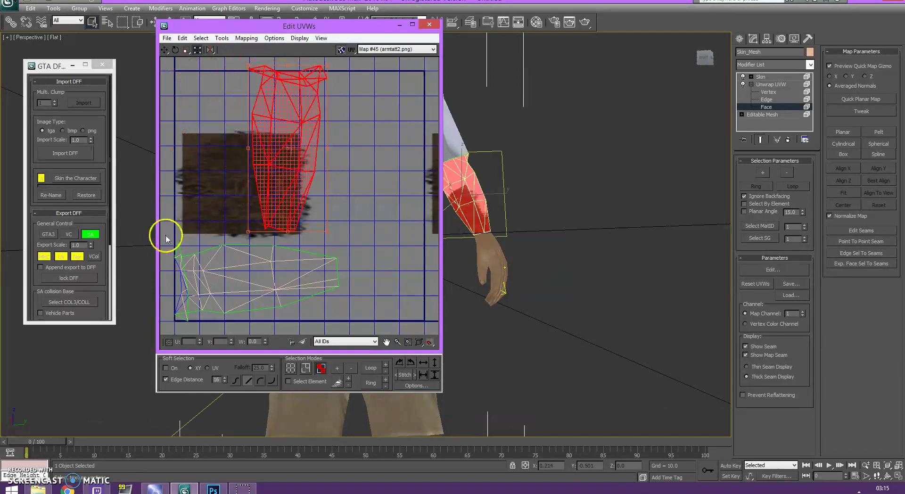
# Rotate the second forearm UV shell upright and place it beside the first across the tattoo patch.
pyautogui.click(224, 281)
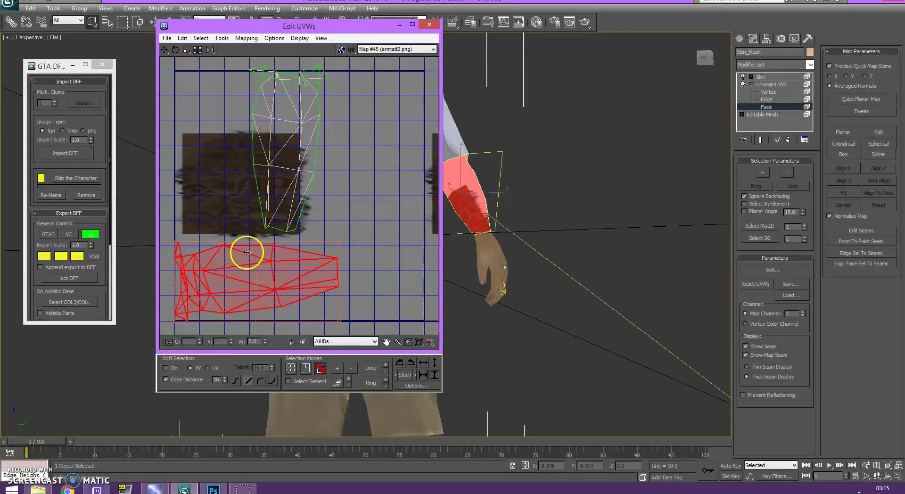
pyautogui.moveTo(254, 244); pyautogui.dragTo(324, 337)
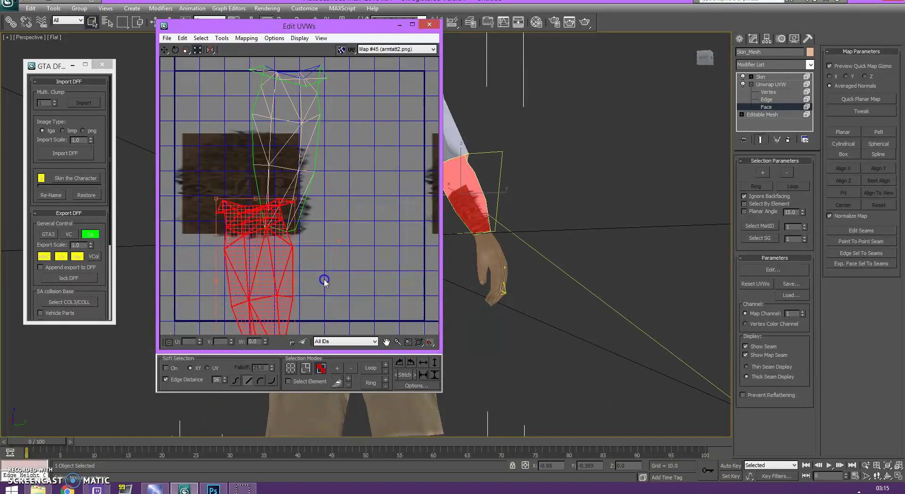
pyautogui.scroll(-3, 305, 265)
pyautogui.moveTo(313, 282); pyautogui.dragTo(266, 220)
pyautogui.click(165, 49)
pyautogui.scroll(2, 368, 216)
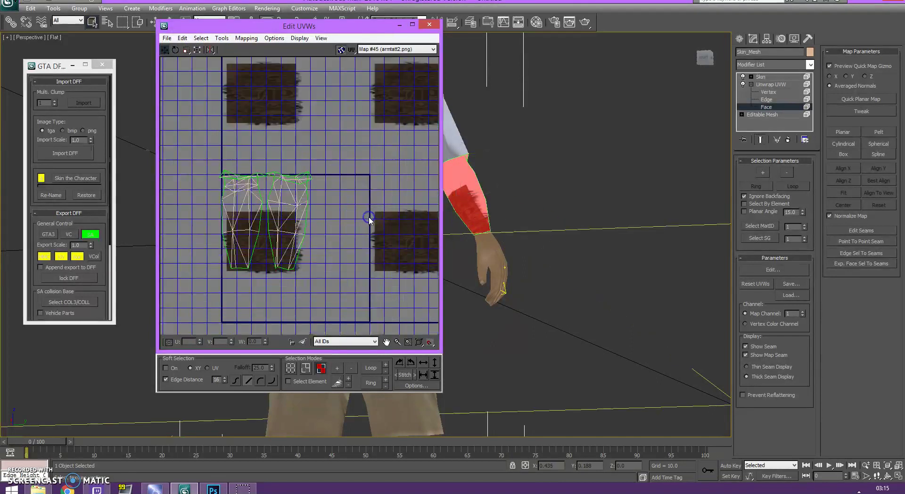
# Examine how the tattoo wraps around the forearm from several angles, checking the UV vertices, and close the UV editor.
pyautogui.click(705, 57)
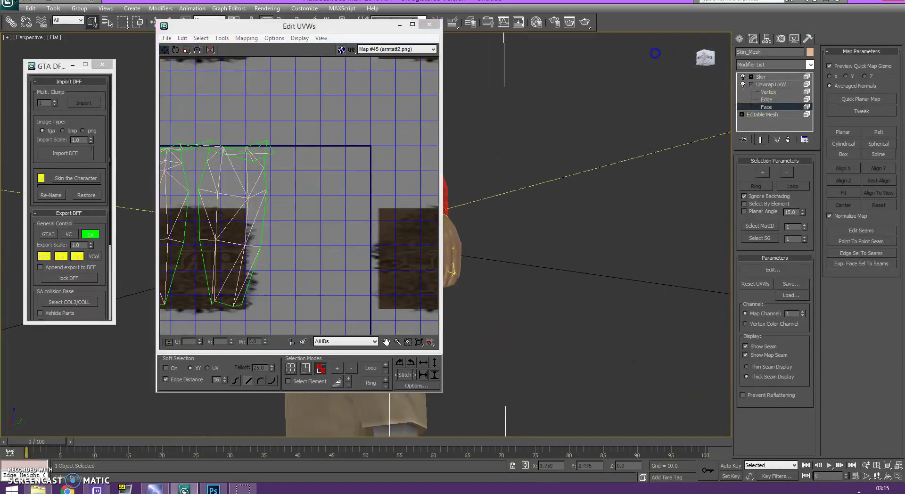
pyautogui.moveTo(319, 30); pyautogui.dragTo(239, 33)
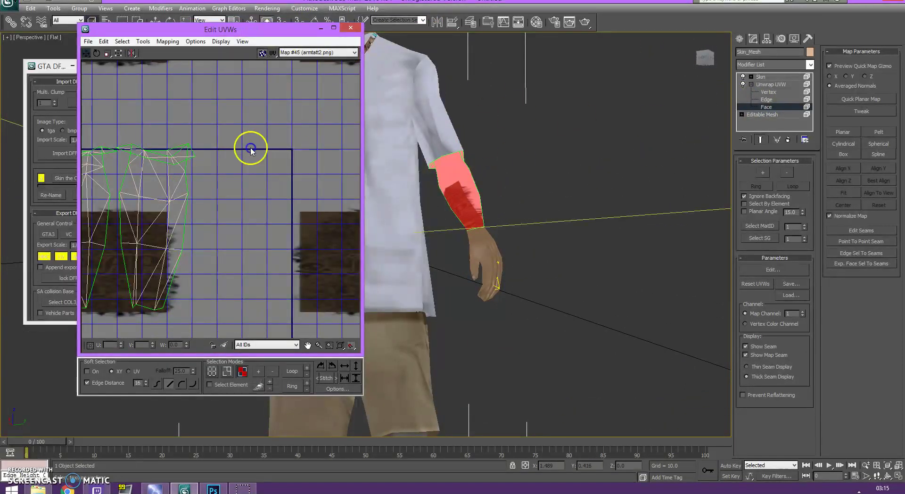
pyautogui.click(769, 95)
pyautogui.click(123, 234)
pyautogui.click(97, 143)
pyautogui.keyDown('alt'); pyautogui.moveTo(702, 94); pyautogui.dragTo(650, 62, button='middle'); pyautogui.keyUp('alt')
pyautogui.keyDown('alt'); pyautogui.moveTo(57, 45); pyautogui.dragTo(430, 284, button='middle'); pyautogui.keyUp('alt')
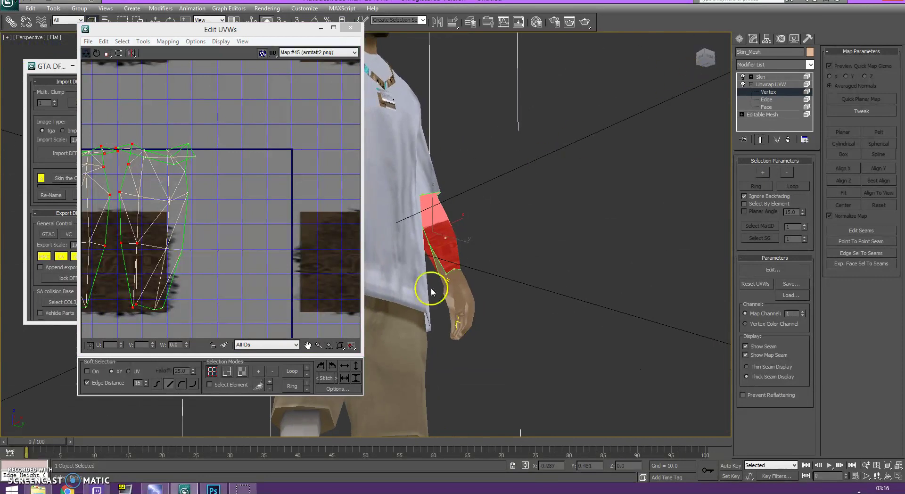
pyautogui.click(193, 283)
pyautogui.click(353, 28)
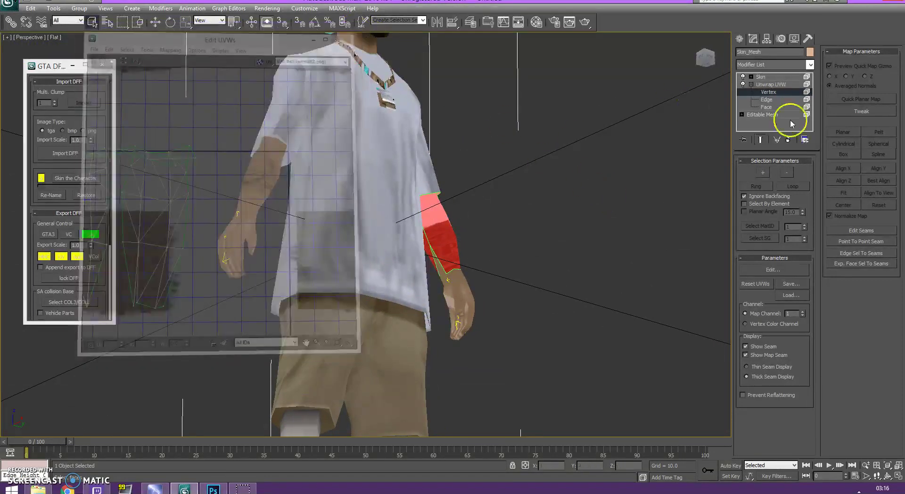
# Return to the Editable Mesh and select the forearm's polygons on the front and back, below the sleeve edge.
pyautogui.click(761, 84)
pyautogui.click(763, 115)
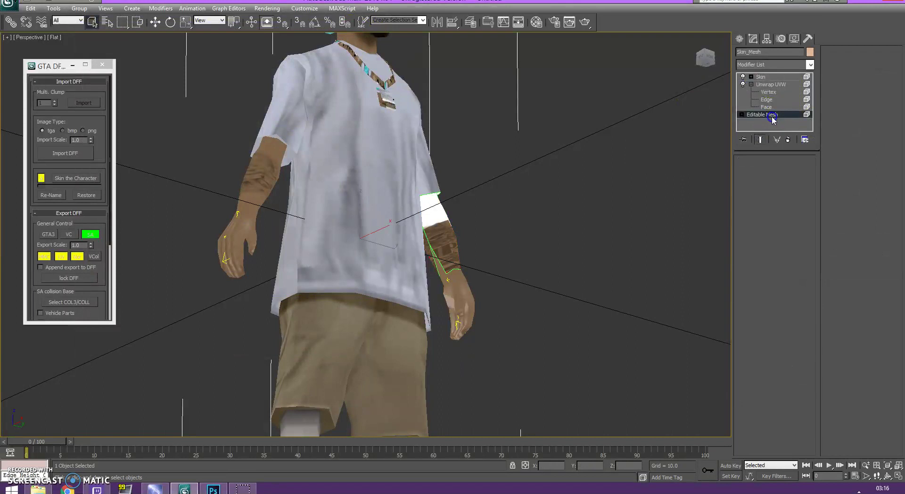
pyautogui.click(784, 173)
pyautogui.click(442, 268)
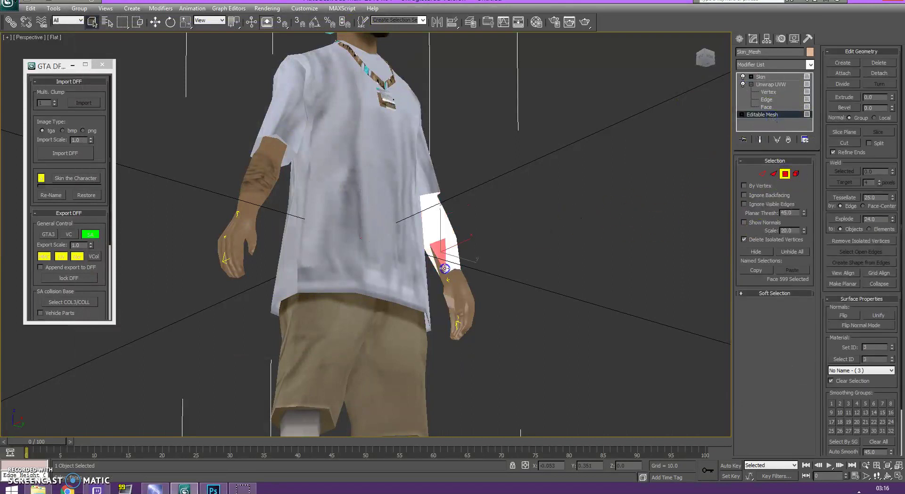
pyautogui.click(682, 82)
pyautogui.keyDown('ctrl'); pyautogui.click(460, 202); pyautogui.keyUp('ctrl')
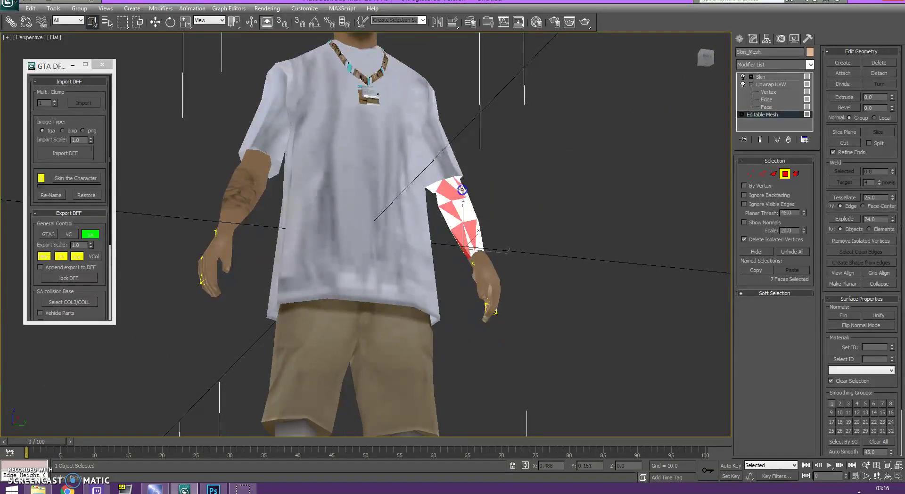
pyautogui.keyDown('ctrl'); pyautogui.click(478, 231); pyautogui.keyUp('ctrl')
pyautogui.keyDown('ctrl'); pyautogui.click(448, 217); pyautogui.keyUp('ctrl')
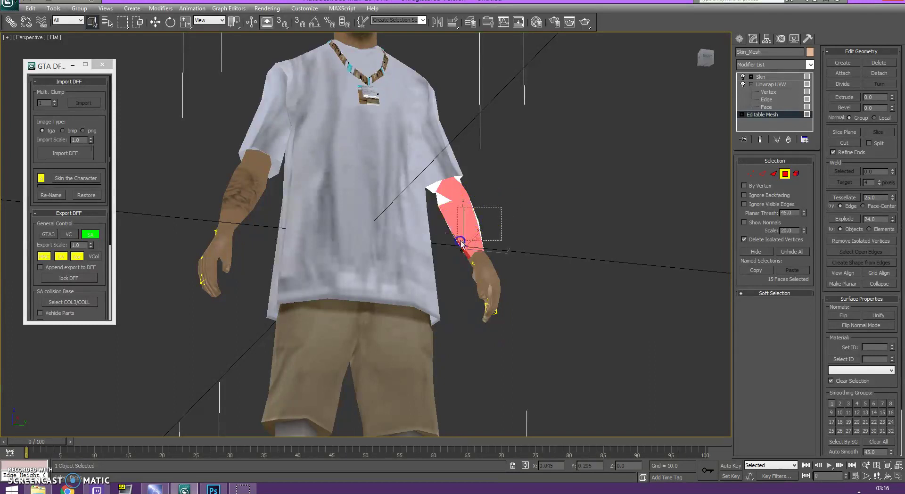
pyautogui.moveTo(501, 200); pyautogui.dragTo(439, 216)
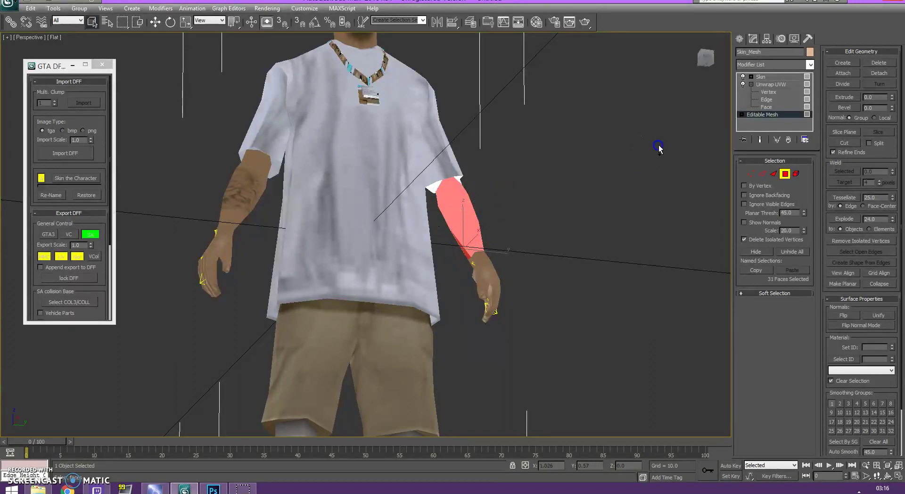
pyautogui.moveTo(704, 69); pyautogui.dragTo(617, 109)
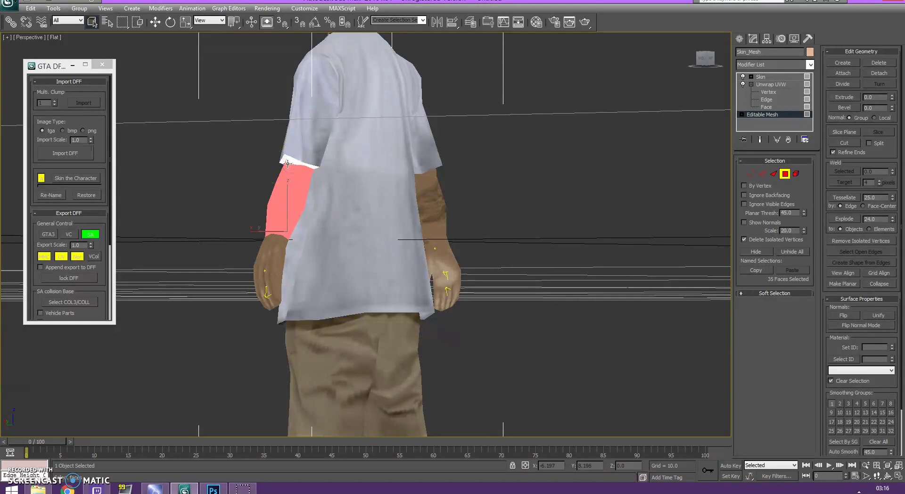
# Assign armtatt2.png from the tattoos folder to the selected forearm polygons.
pyautogui.click(704, 58)
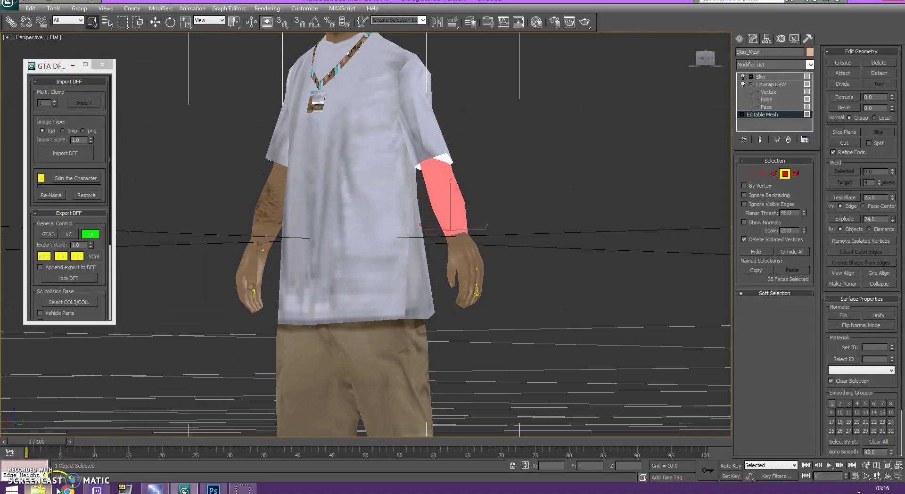
pyautogui.click(38, 489)
pyautogui.moveTo(631, 325); pyautogui.dragTo(476, 170)
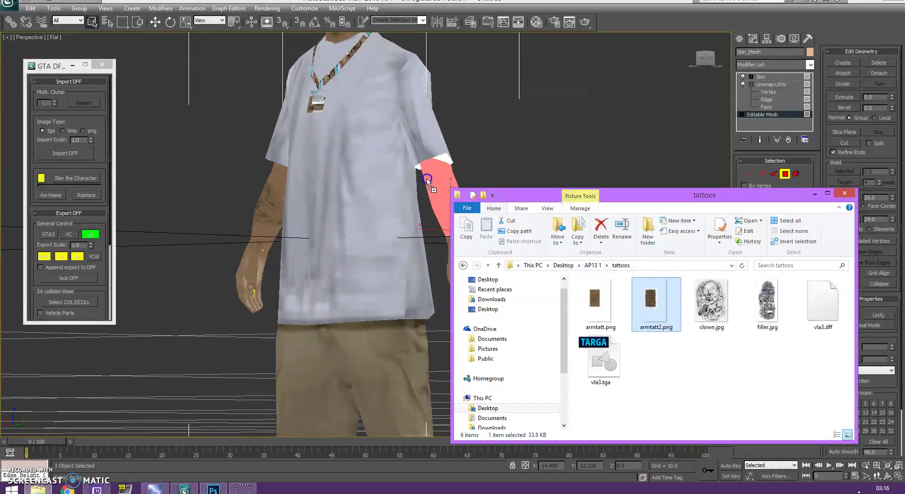
# Reopen the forearm in the Unwrap UVW editor, select all its faces, and apply Back/Front normal mapping with 0.02 spacing.
pyautogui.click(766, 84)
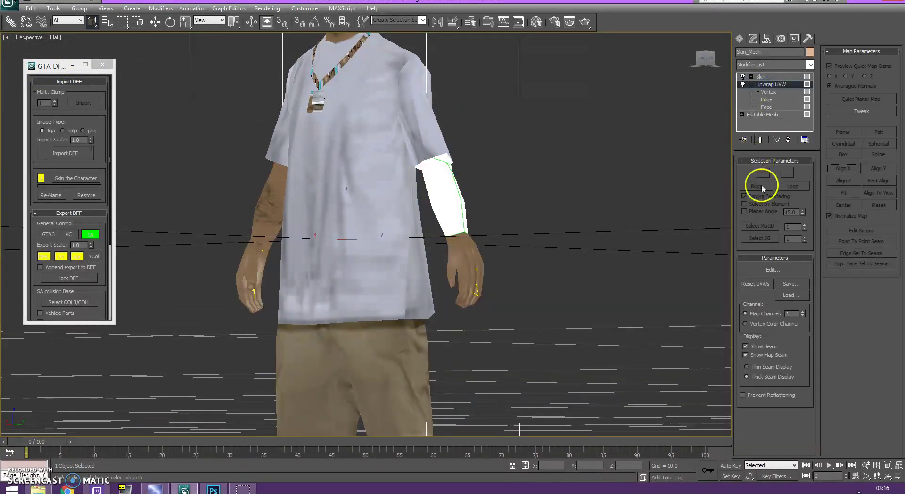
pyautogui.click(764, 271)
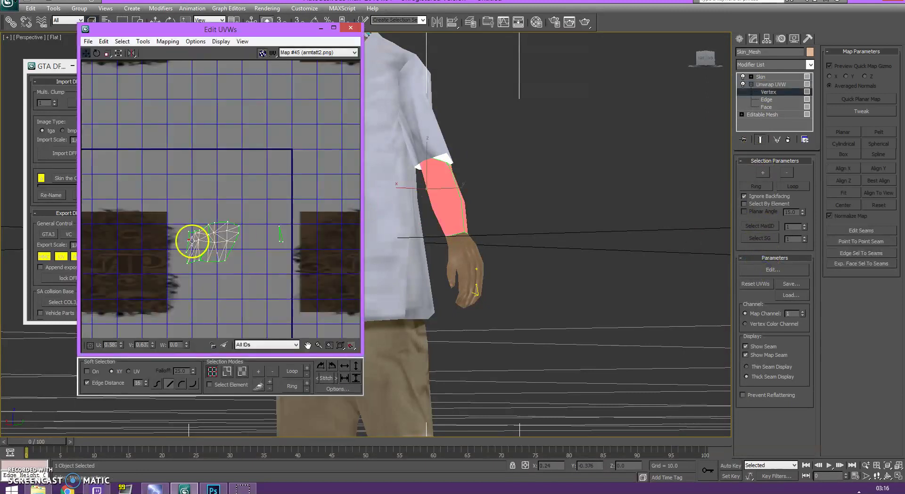
pyautogui.click(167, 41)
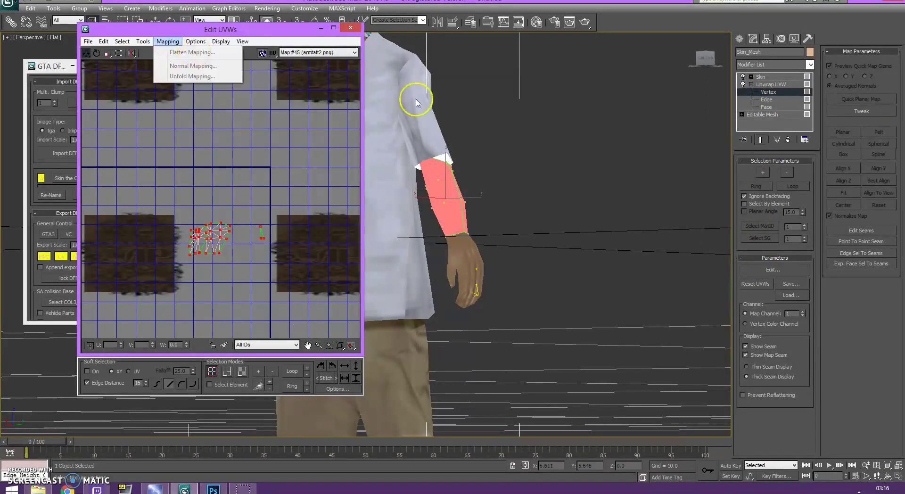
pyautogui.click(775, 100)
pyautogui.click(778, 107)
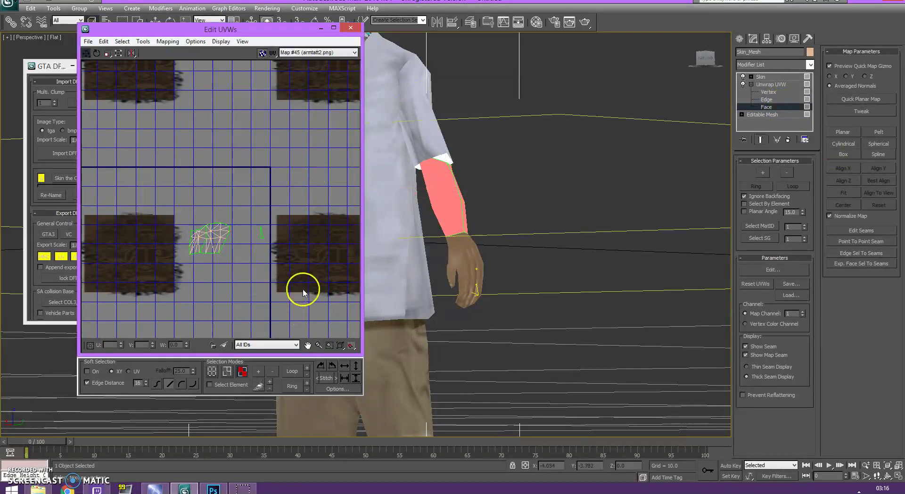
pyautogui.moveTo(298, 293); pyautogui.dragTo(172, 56)
pyautogui.click(167, 41)
pyautogui.click(182, 66)
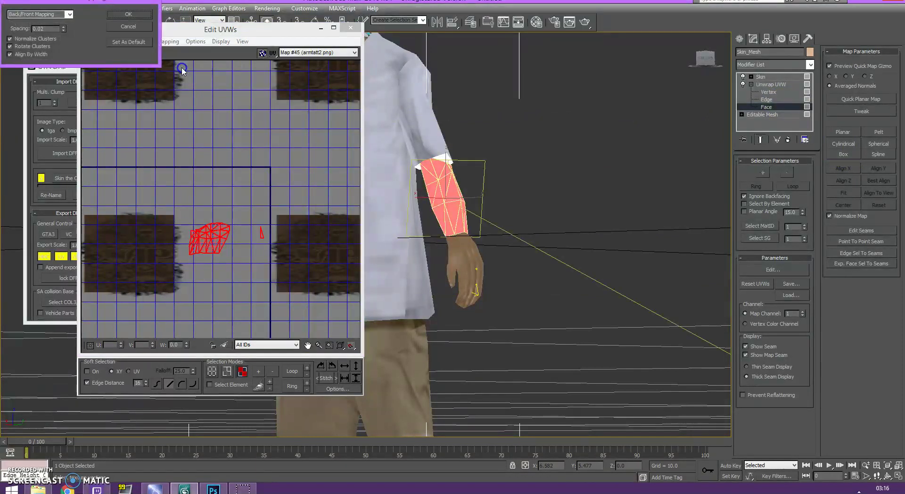
pyautogui.press('Return')
# Rotate the upper forearm UV shell upright with the freeform tool and position it beside the tattoo patch.
pyautogui.click(220, 145)
pyautogui.scroll(-2, 235, 245)
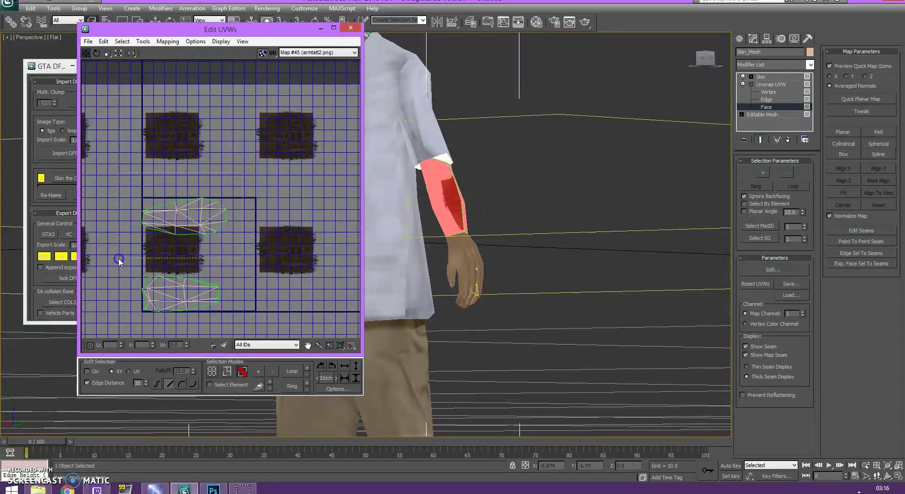
pyautogui.moveTo(119, 260); pyautogui.dragTo(118, 262)
pyautogui.click(119, 53)
pyautogui.moveTo(230, 213)
pyautogui.mouseDown()
pyautogui.moveTo(183, 166)
pyautogui.moveTo(245, 216)
pyautogui.moveTo(231, 209)
pyautogui.mouseUp()
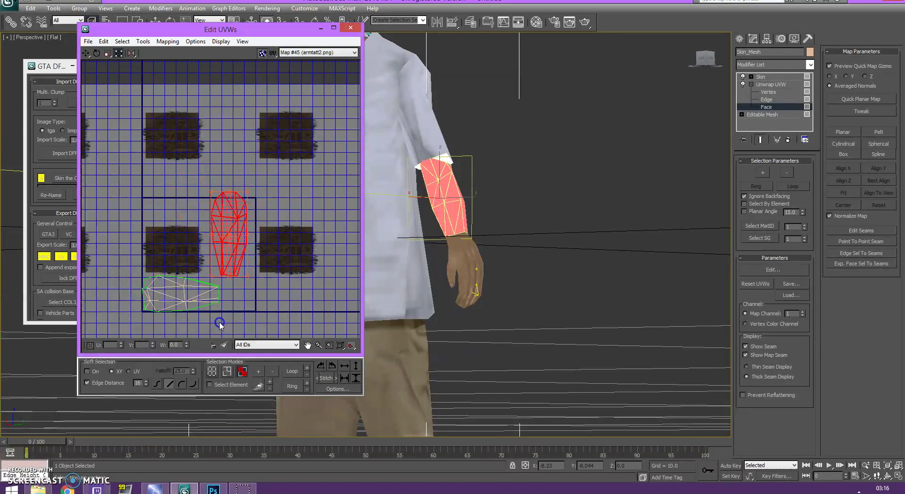
pyautogui.moveTo(235, 332); pyautogui.dragTo(234, 331)
# Rotate the remaining horizontal forearm shell upright and place it over the tattoo patch next to the other shell.
pyautogui.click(167, 292)
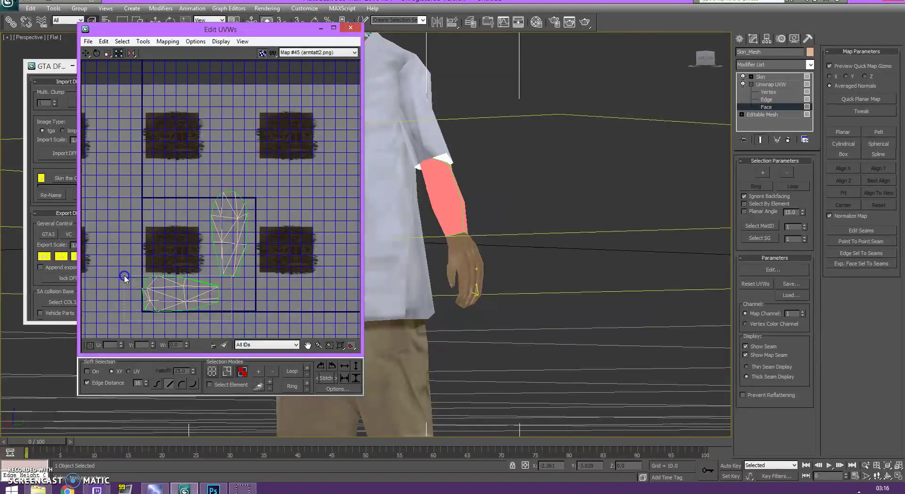
pyautogui.moveTo(109, 280); pyautogui.dragTo(109, 277)
pyautogui.moveTo(167, 286); pyautogui.dragTo(179, 227)
pyautogui.click(86, 53)
pyautogui.click(188, 186)
pyautogui.scroll(5, 208, 188)
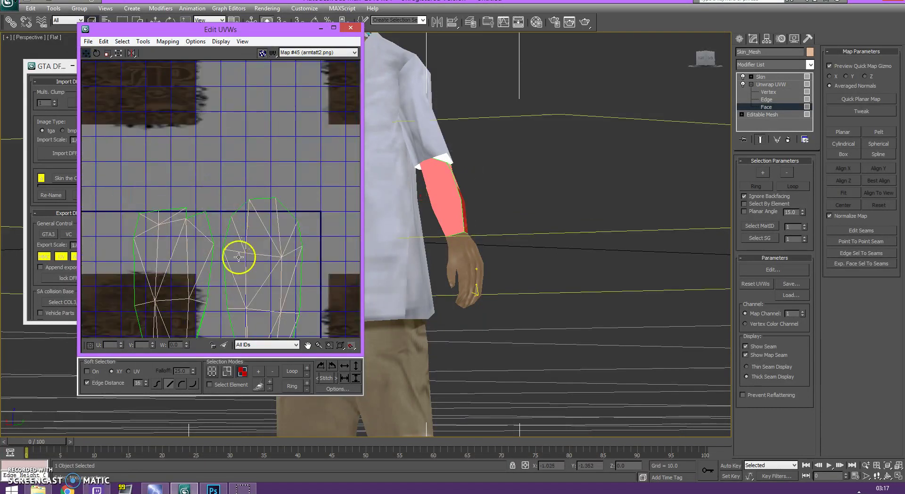
# Switch to vertex editing and target-weld the upper and middle facing-edge vertices of the two forearm UV shells.
pyautogui.rightClick(203, 150)
pyautogui.rightClick(161, 182)
pyautogui.click(128, 188)
pyautogui.scroll(-3, 182, 200)
pyautogui.click(300, 199)
pyautogui.click(786, 92)
pyautogui.click(182, 188)
pyautogui.rightClick(184, 180)
pyautogui.click(217, 133)
pyautogui.rightClick(212, 137)
pyautogui.rightClick(205, 151)
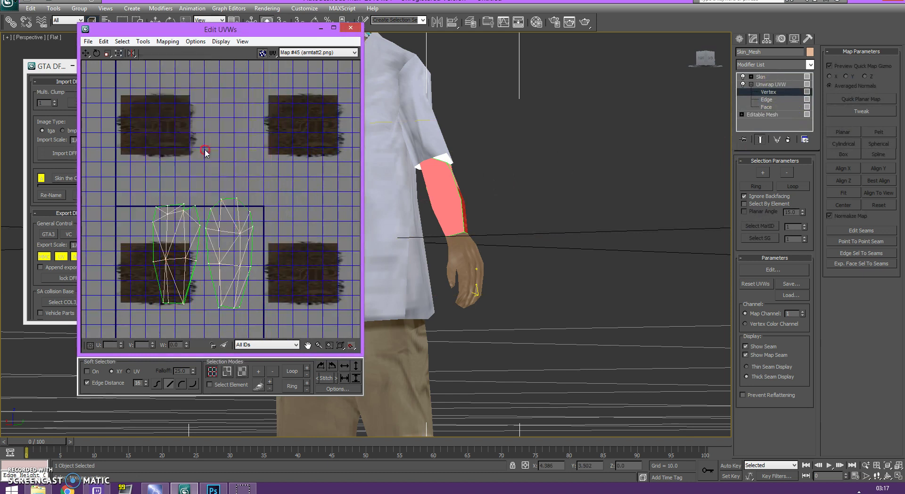
pyautogui.scroll(4, 198, 215)
pyautogui.moveTo(200, 218); pyautogui.dragTo(229, 218)
pyautogui.moveTo(206, 262); pyautogui.dragTo(214, 262)
pyautogui.scroll(-3, 216, 262)
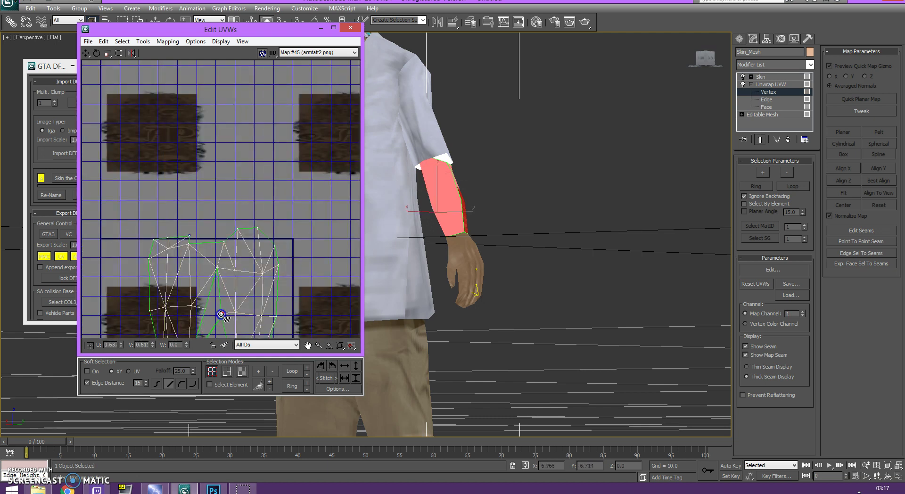
# Move the facing bottom vertices of the two forearm UV shells together and join them to close the remaining gap.
pyautogui.scroll(-2, 205, 312)
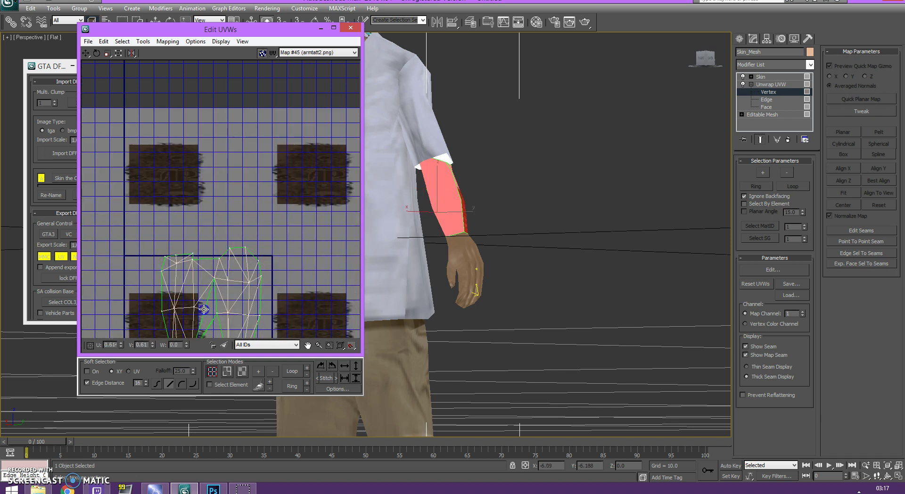
pyautogui.scroll(-2, 213, 315)
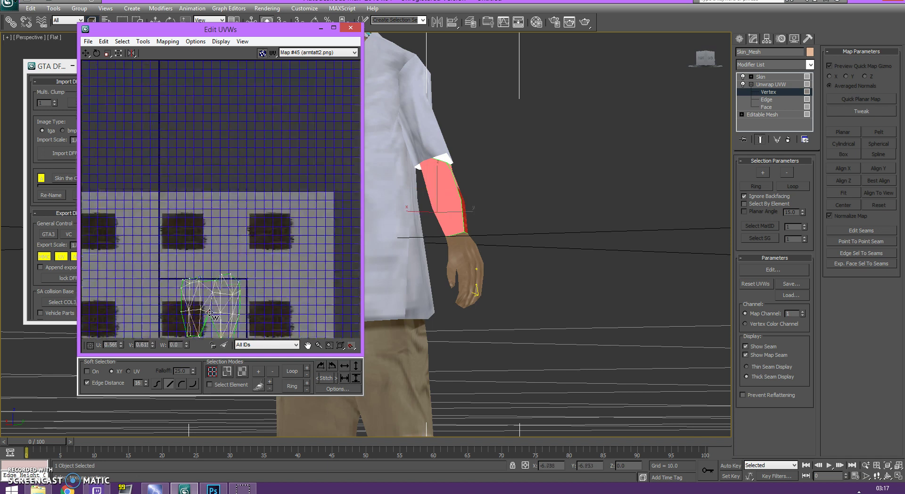
pyautogui.scroll(10, 273, 318)
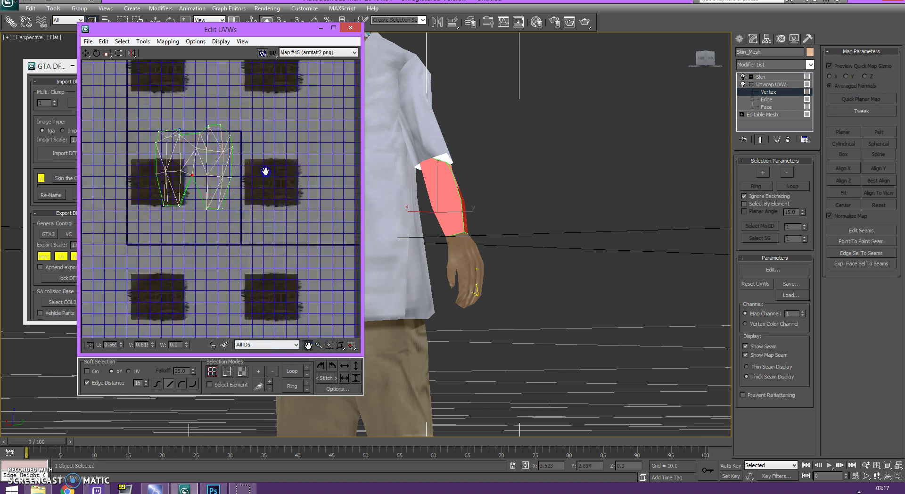
pyautogui.scroll(-3, 147, 111)
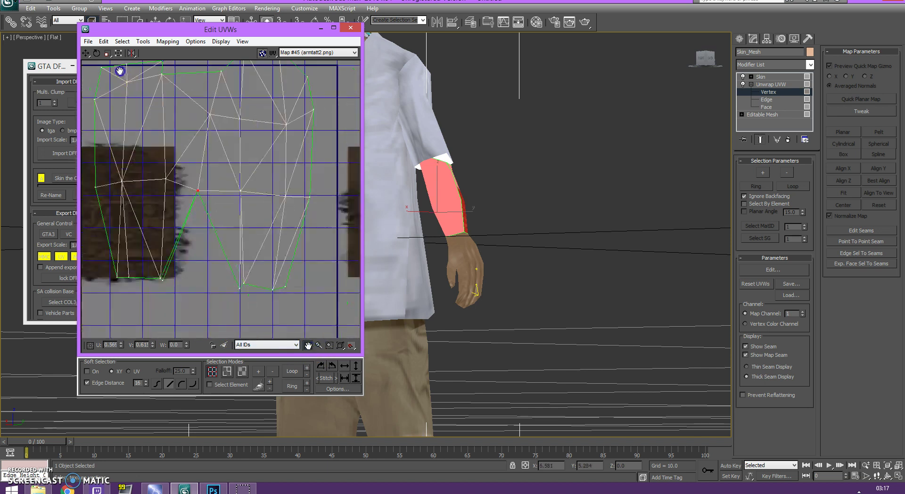
pyautogui.click(86, 54)
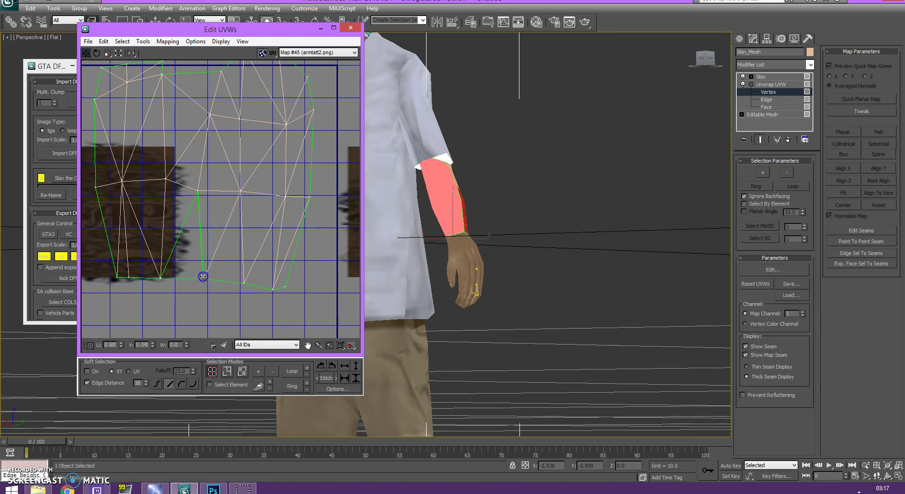
pyautogui.rightClick(200, 280)
pyautogui.click(236, 201)
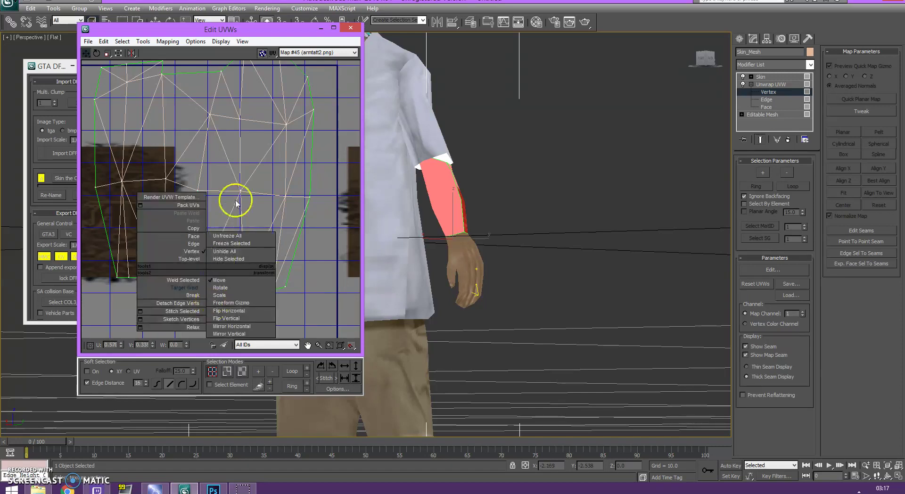
pyautogui.moveTo(218, 272); pyautogui.dragTo(200, 288)
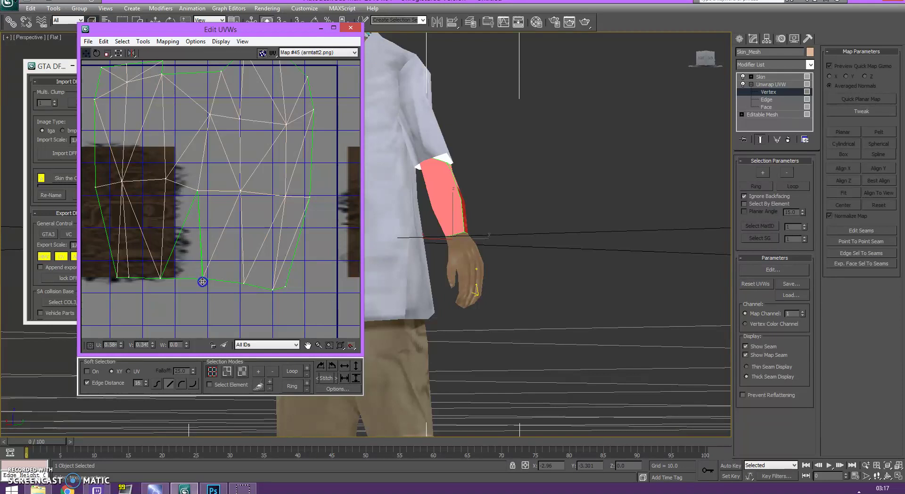
pyautogui.scroll(-4, 297, 303)
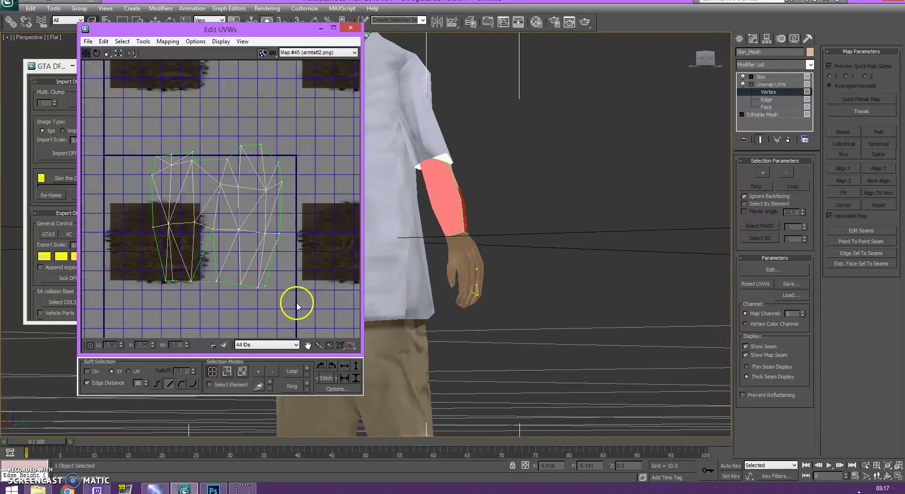
# Select all vertices of the joined forearm shell and freeform-scale it to fit inside the dark tattoo patch.
pyautogui.click(119, 53)
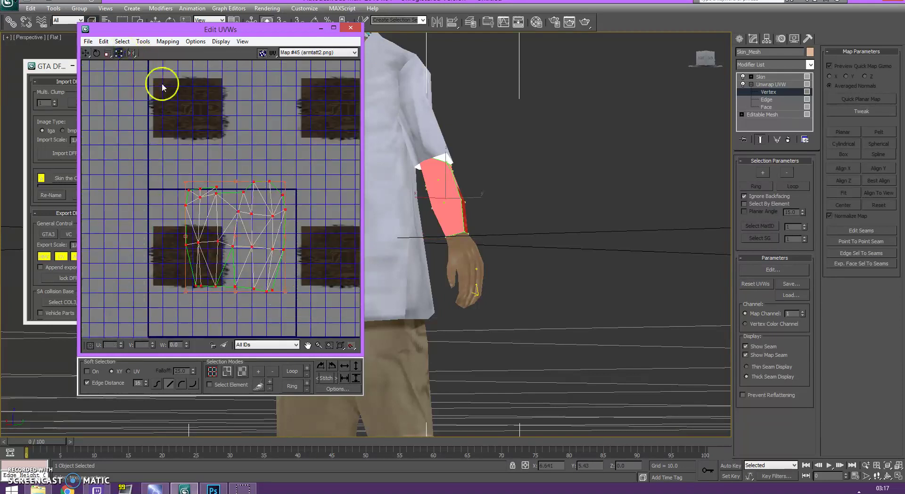
pyautogui.moveTo(285, 182); pyautogui.dragTo(206, 276)
pyautogui.moveTo(219, 229); pyautogui.dragTo(218, 232)
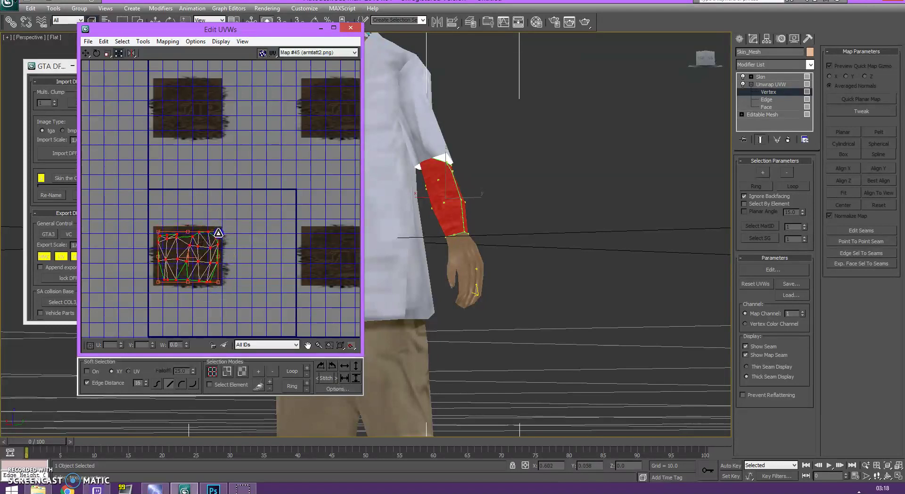
# Inspect how the tattoo texture wraps around the selected forearm from several angles.
pyautogui.moveTo(706, 60); pyautogui.dragTo(691, 57)
pyautogui.click(626, 107)
pyautogui.scroll(2, 666, 76)
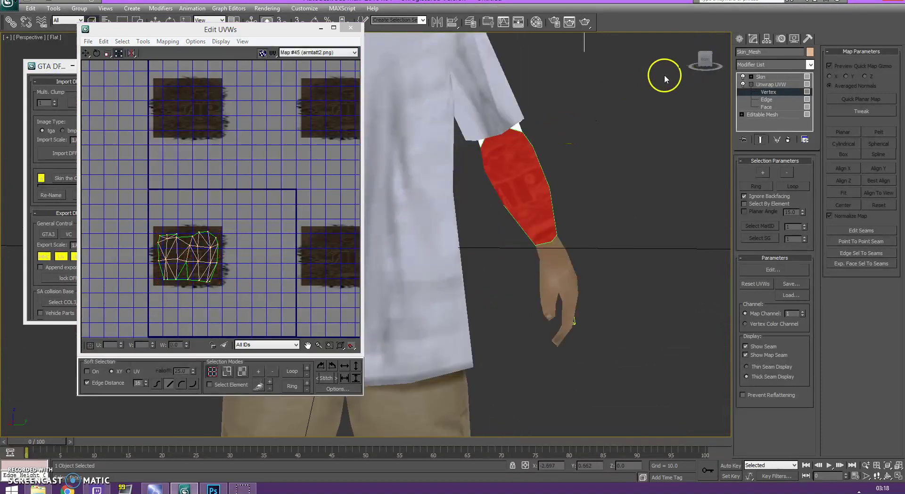
pyautogui.click(707, 57)
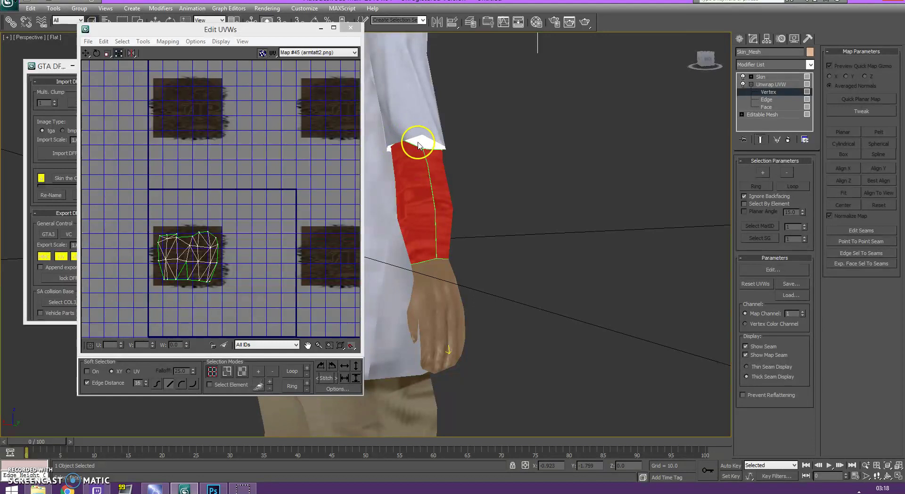
pyautogui.click(696, 65)
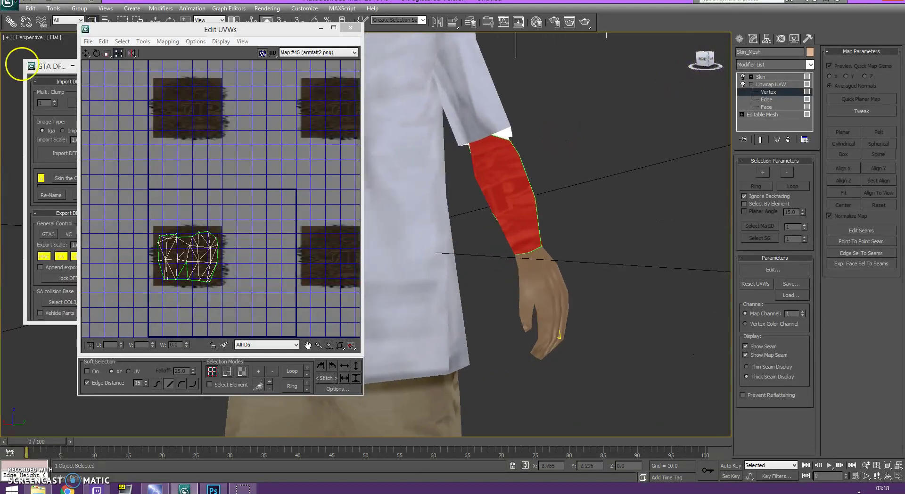
pyautogui.scroll(4, 137, 292)
pyautogui.scroll(-5, 398, 242)
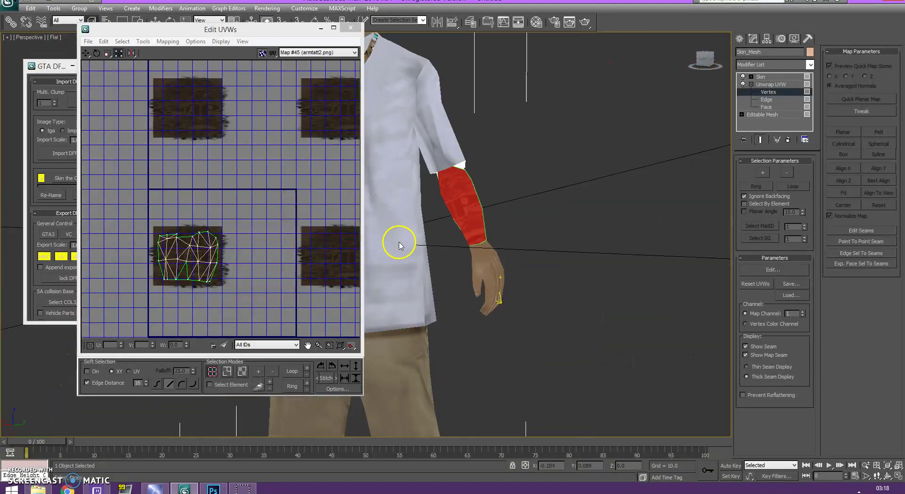
pyautogui.scroll(2, 259, 198)
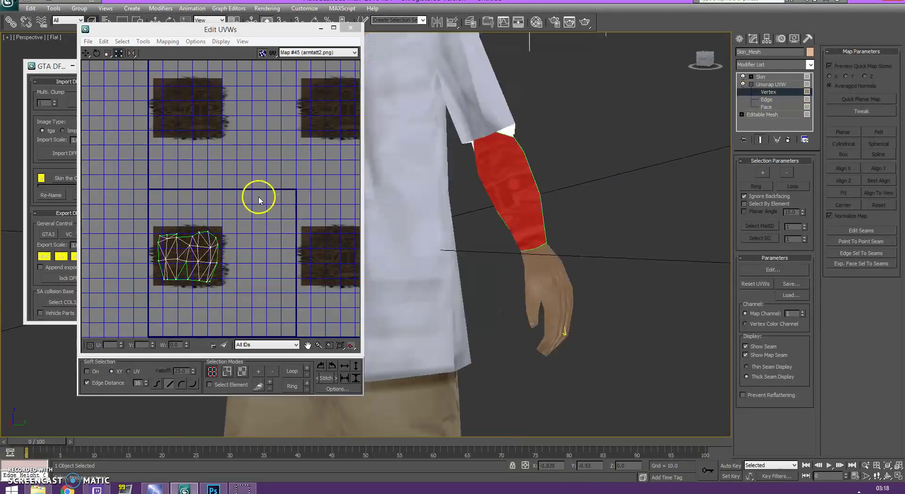
# Close the UV editor and collapse the Unwrap UVW modifier into the mesh beneath the Skin modifier.
pyautogui.click(258, 198)
pyautogui.scroll(3, 256, 204)
pyautogui.scroll(-2, 118, 320)
pyautogui.moveTo(87, 254); pyautogui.dragTo(191, 333)
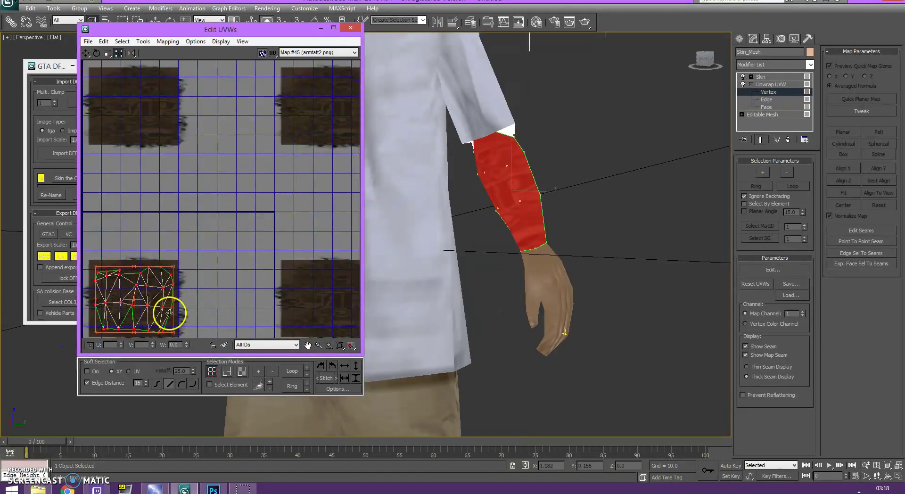
pyautogui.click(188, 308)
pyautogui.moveTo(727, 44); pyautogui.dragTo(57, 49)
pyautogui.click(766, 84)
pyautogui.rightClick(765, 83)
pyautogui.click(783, 165)
# Examine the finished tattoo on the character's left forearm from the side and front, up close and at a distance.
pyautogui.click(707, 73)
pyautogui.moveTo(707, 67); pyautogui.dragTo(613, 73)
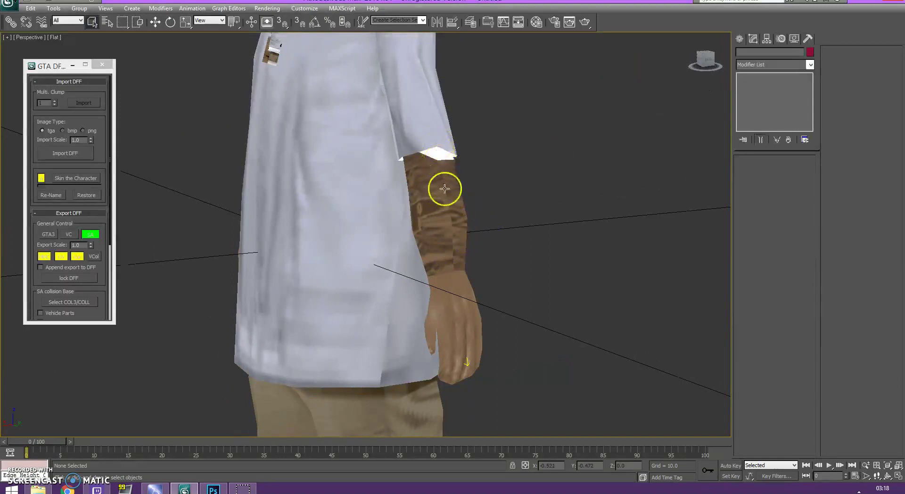
pyautogui.scroll(-2, 527, 202)
pyautogui.moveTo(704, 61)
pyautogui.mouseDown()
pyautogui.moveTo(694, 63)
pyautogui.moveTo(705, 60)
pyautogui.mouseUp()
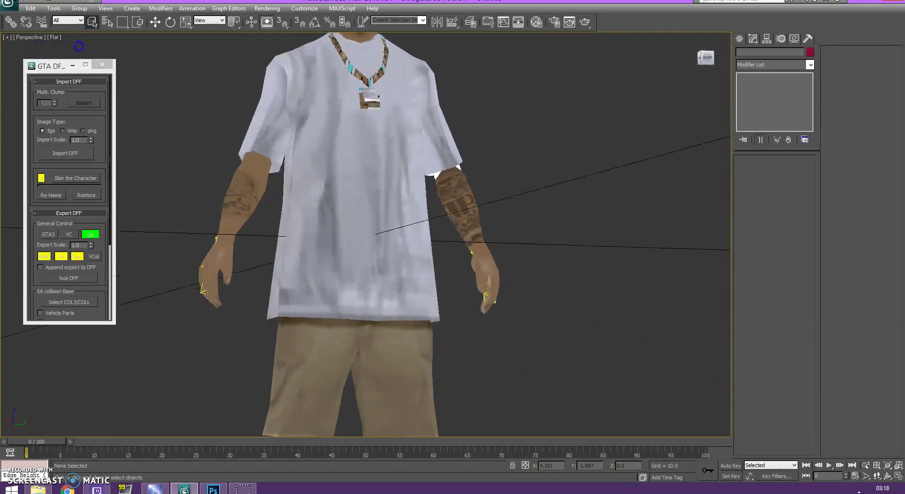
pyautogui.scroll(3, 631, 199)
pyautogui.hotkey('shift', 'w')
pyautogui.moveTo(593, 284); pyautogui.dragTo(478, 386)
pyautogui.press('Escape')
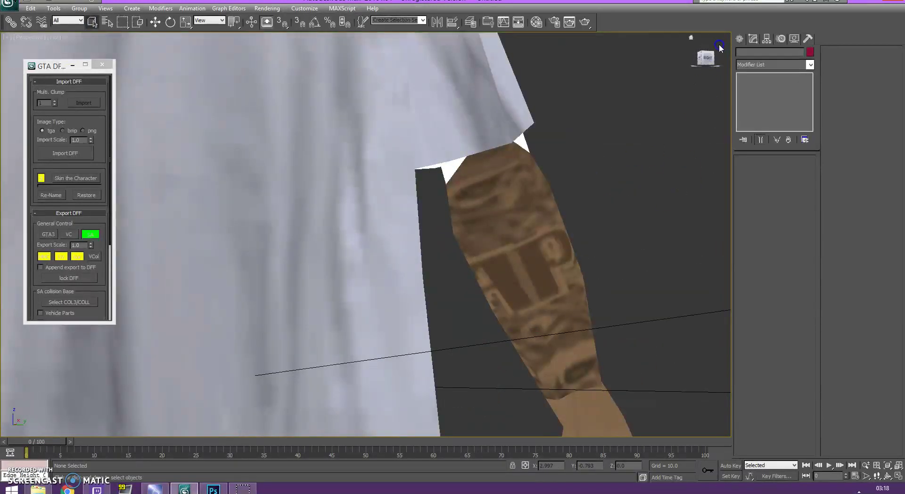
pyautogui.moveTo(707, 58); pyautogui.dragTo(725, 52)
pyautogui.scroll(-4, 519, 231)
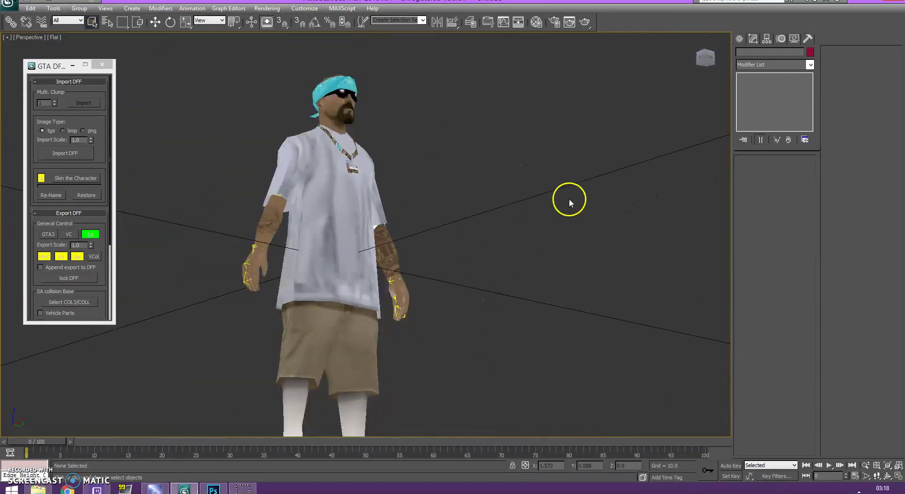
pyautogui.click(705, 58)
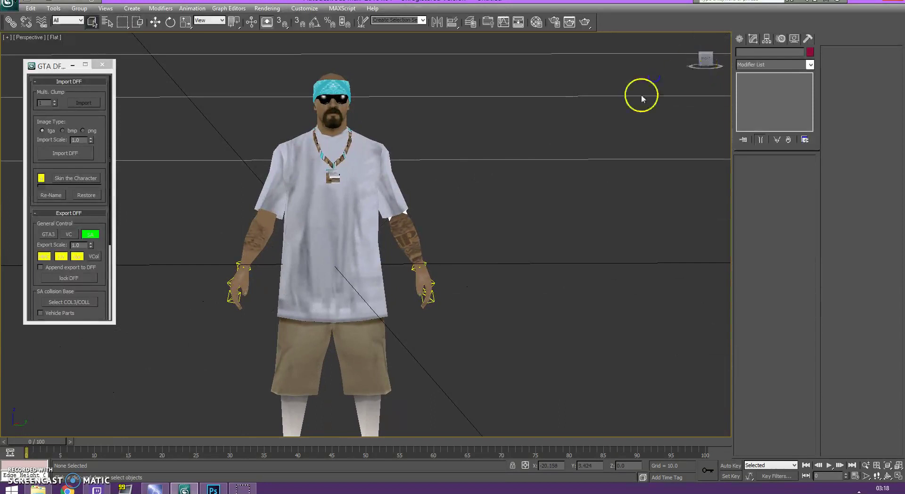
pyautogui.scroll(5, 482, 209)
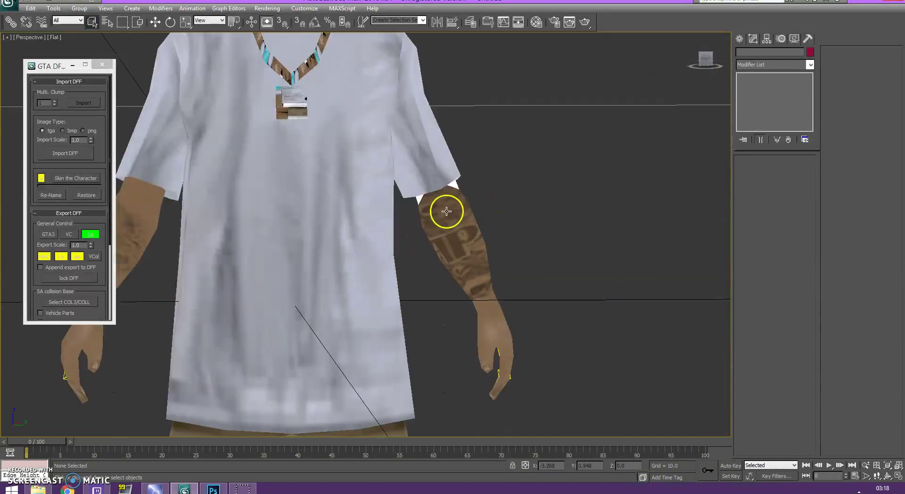
pyautogui.scroll(-3, 519, 263)
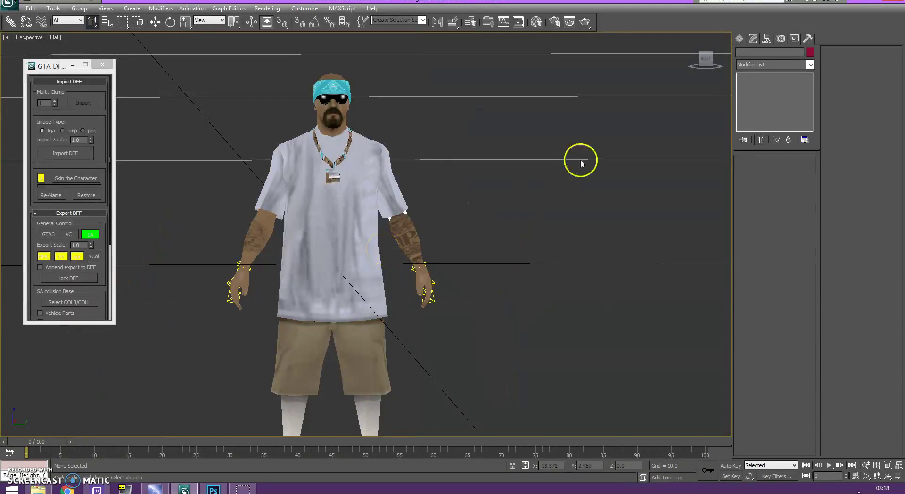
# Examine the tattoo on the character's right forearm from the side and back.
pyautogui.moveTo(701, 66); pyautogui.dragTo(679, 121)
pyautogui.scroll(3, 661, 133)
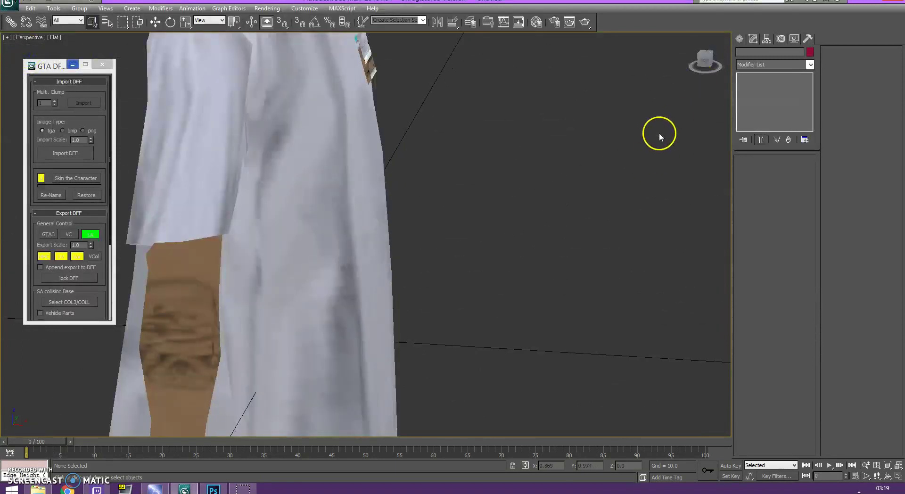
pyautogui.click(711, 62)
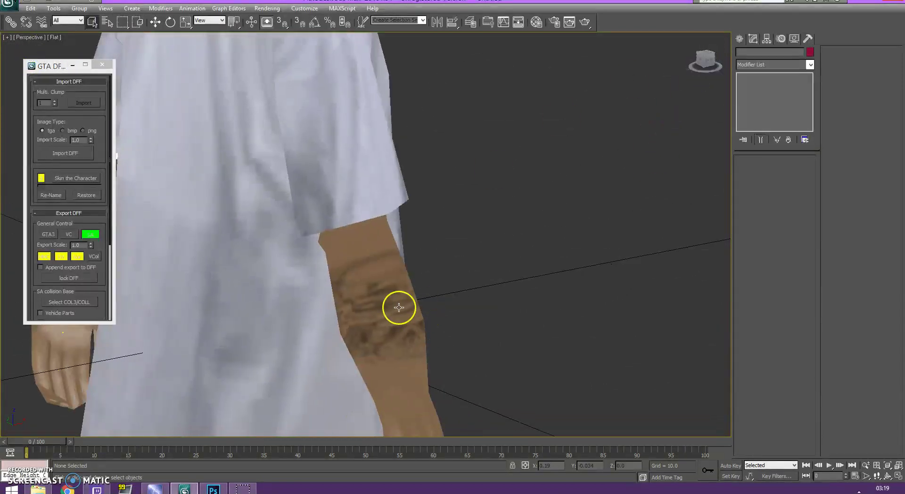
pyautogui.scroll(-2, 379, 275)
pyautogui.scroll(-2, 378, 275)
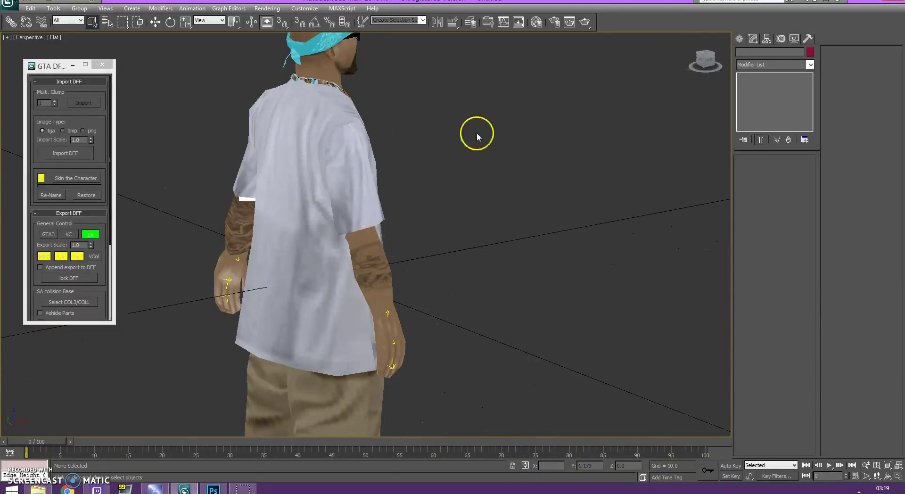
pyautogui.click(709, 66)
pyautogui.scroll(-3, 549, 155)
pyautogui.click(329, 227)
pyautogui.click(254, 344)
pyautogui.moveTo(270, 343); pyautogui.dragTo(648, 460)
pyautogui.click(578, 366)
pyautogui.scroll(3, 367, 148)
pyautogui.click(333, 122)
pyautogui.click(341, 84)
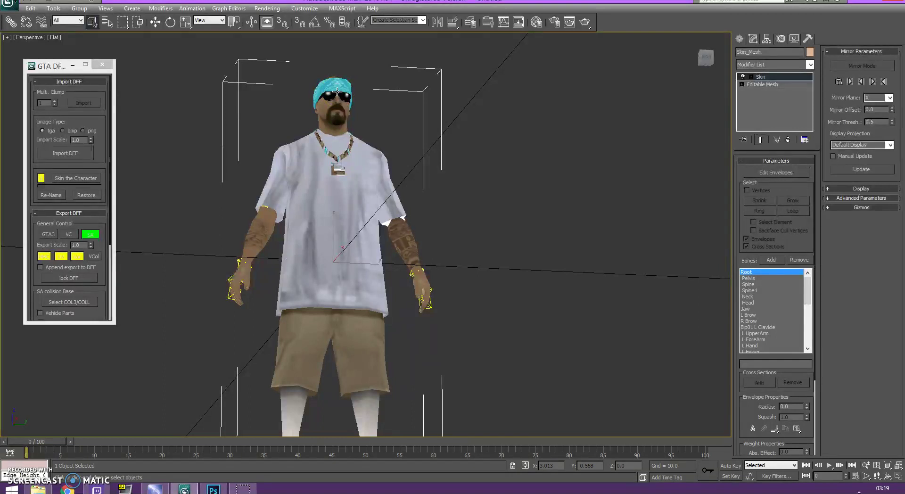
pyautogui.click(467, 113)
pyautogui.click(347, 175)
pyautogui.click(469, 155)
pyautogui.click(351, 185)
# Review the whole character with both tattooed forearms from different angles and distances, leaving nothing selected.
pyautogui.scroll(-5, 351, 185)
pyautogui.click(654, 102)
pyautogui.scroll(5, 699, 72)
pyautogui.moveTo(705, 60)
pyautogui.mouseDown()
pyautogui.moveTo(661, 61)
pyautogui.moveTo(713, 59)
pyautogui.moveTo(719, 81)
pyautogui.moveTo(703, 64)
pyautogui.mouseUp()
pyautogui.scroll(-5, 706, 61)
pyautogui.click(706, 63)
pyautogui.scroll(2, 607, 121)
pyautogui.scroll(3, 408, 187)
pyautogui.scroll(-3, 291, 137)
pyautogui.moveTo(218, 75); pyautogui.dragTo(503, 426)
pyautogui.click(262, 185)
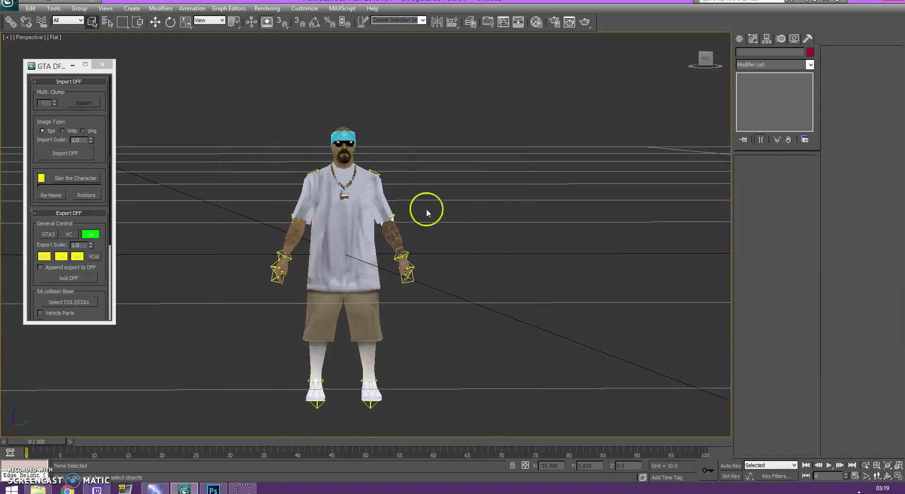